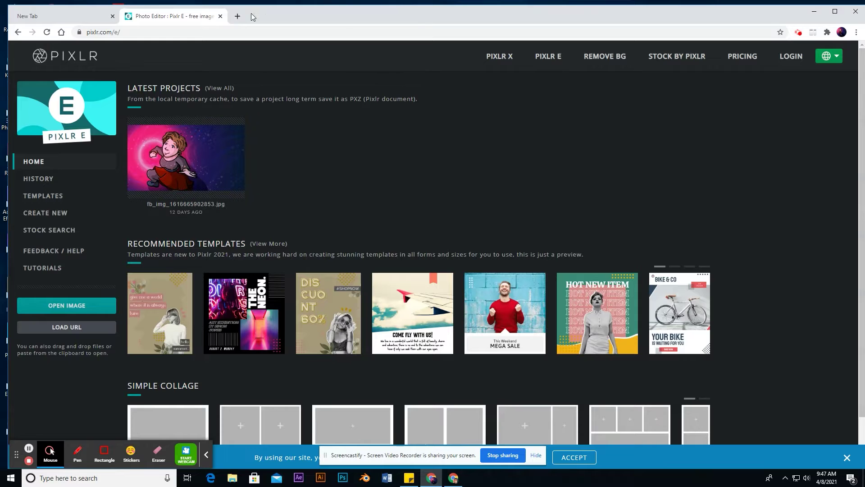
Search Google Images for metal textures in a new browser tab
click(236, 17)
text(metal textures)
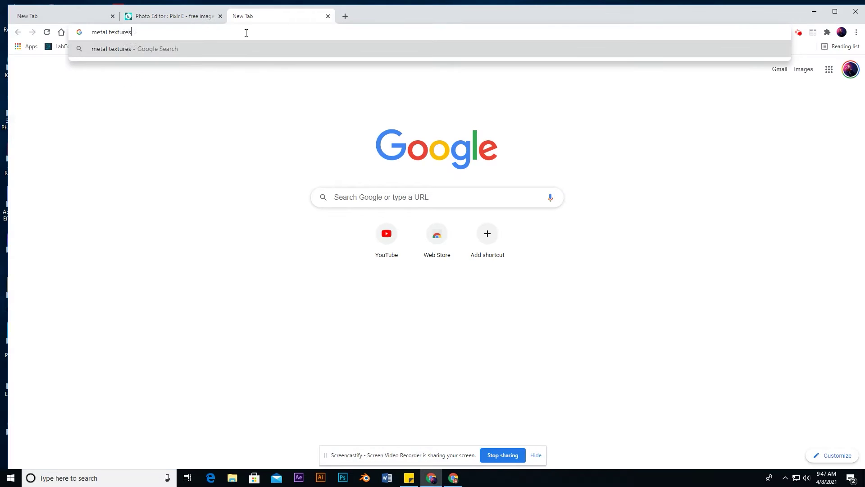
key(Return)
click(135, 90)
right_click(326, 178)
Search the images for glass sphere and refine it to green glass sphere, returning to the photo editor when finished
drag(205, 58, 26, 48)
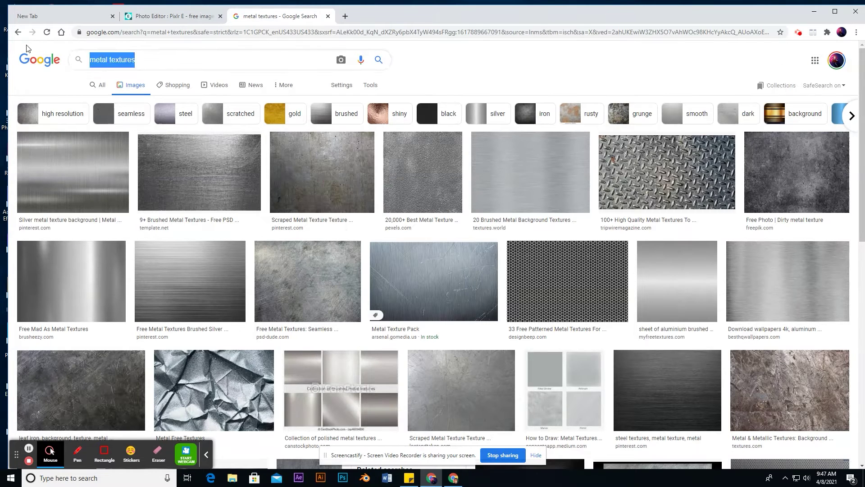
text(glass sphere)
key(Return)
click(89, 60)
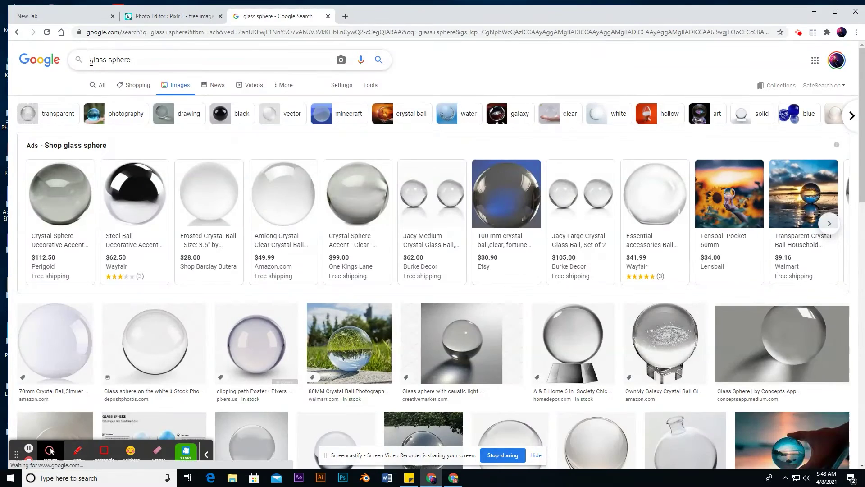
text(green)
key(Return)
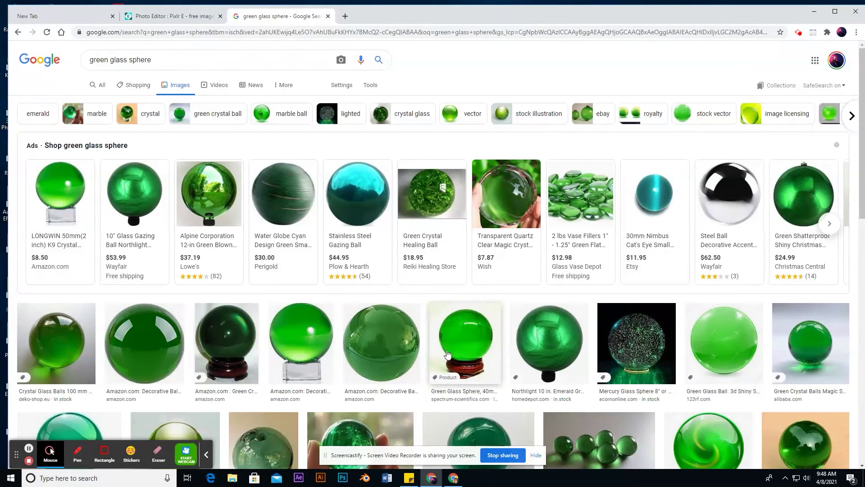
key(ctrl+w)
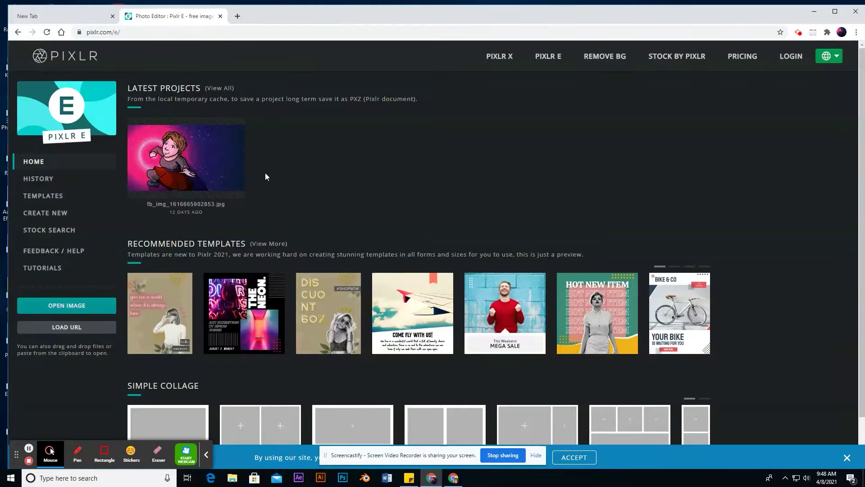
Open the image small-Robot-Clip-Art-drawing, pre-resized to Full HD at 1484 x 1920 px
click(79, 306)
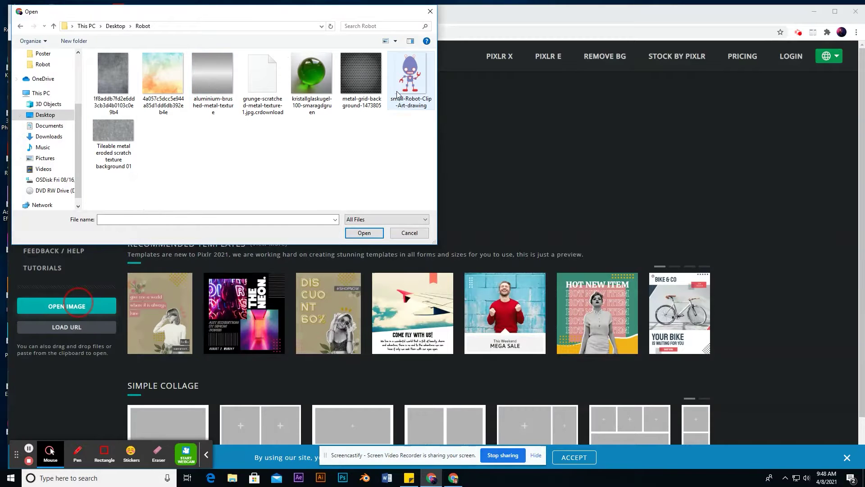
click(401, 107)
click(367, 232)
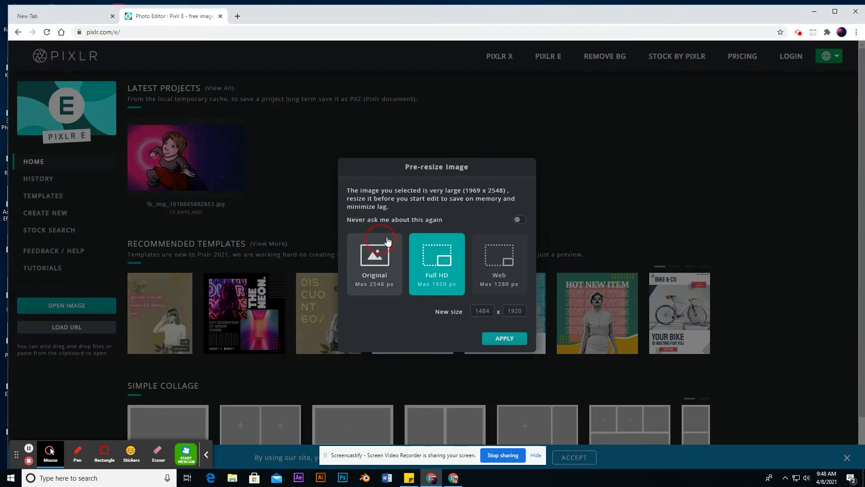
click(519, 341)
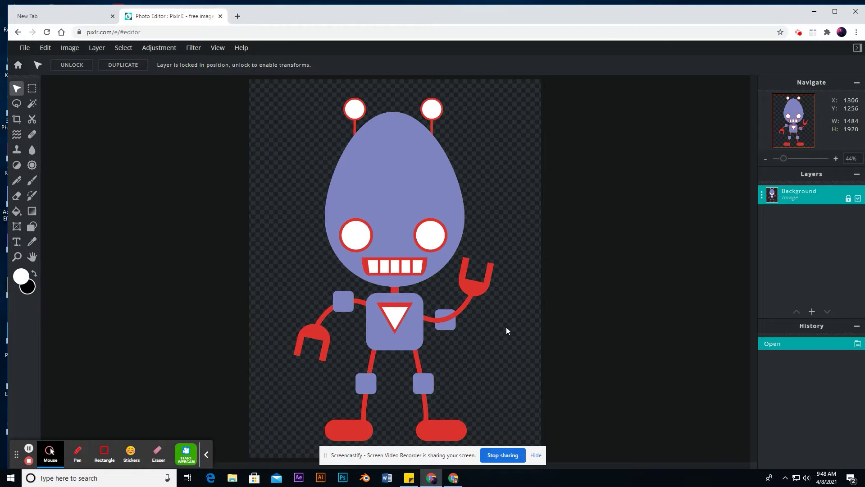
click(536, 456)
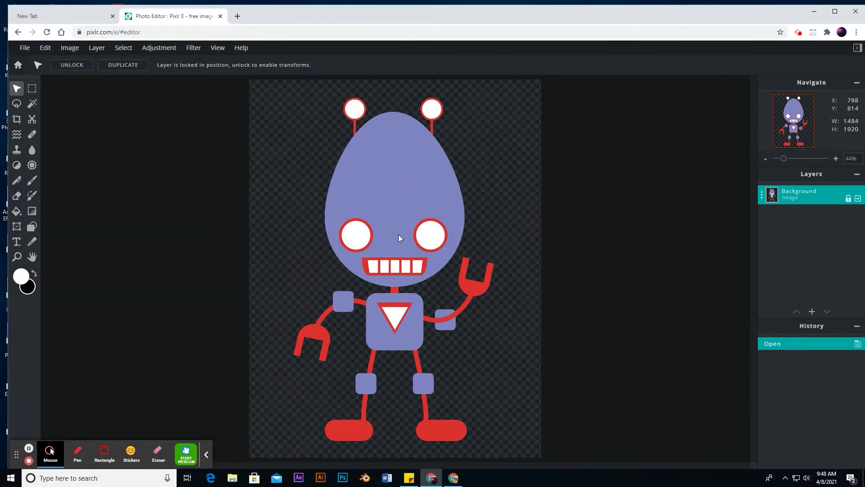
Add the dark scratched metal texture from the Robot folder as an image layer, enlarged to about 863 x 1151 px over the robot's head
click(812, 312)
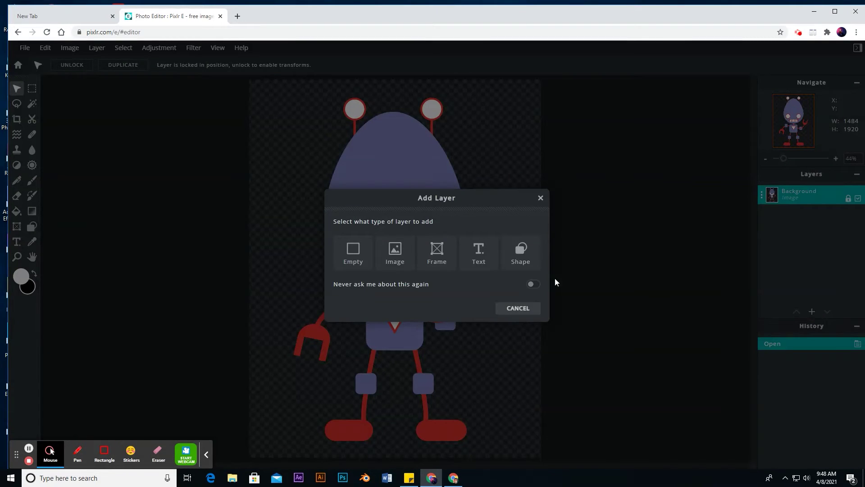
click(540, 198)
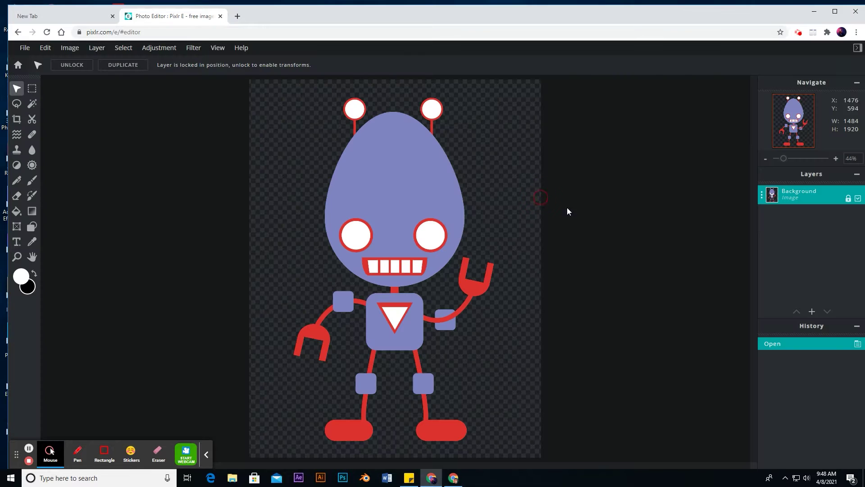
click(812, 313)
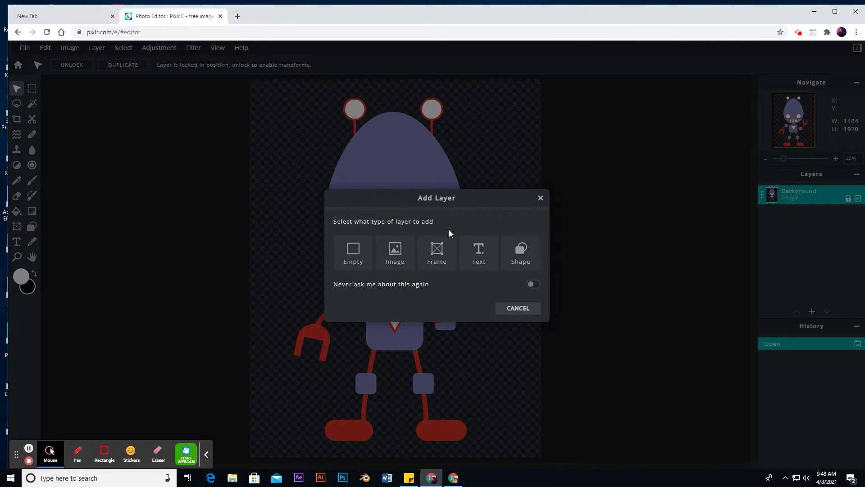
click(402, 252)
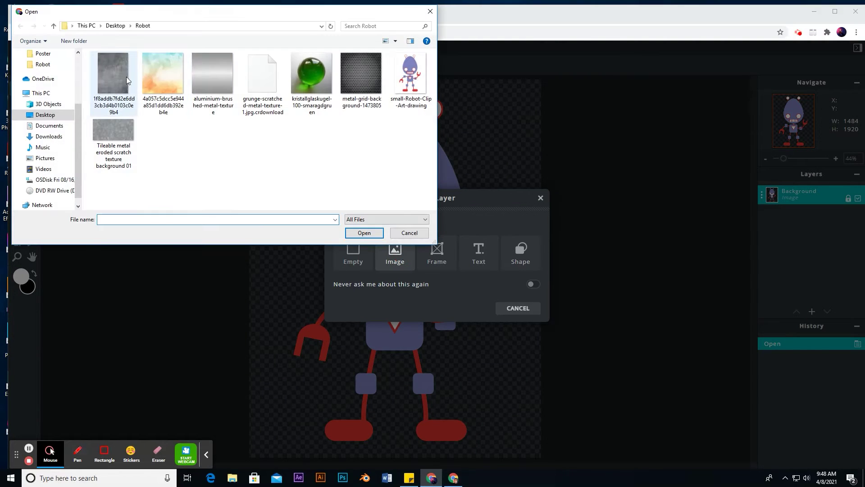
click(118, 74)
click(360, 233)
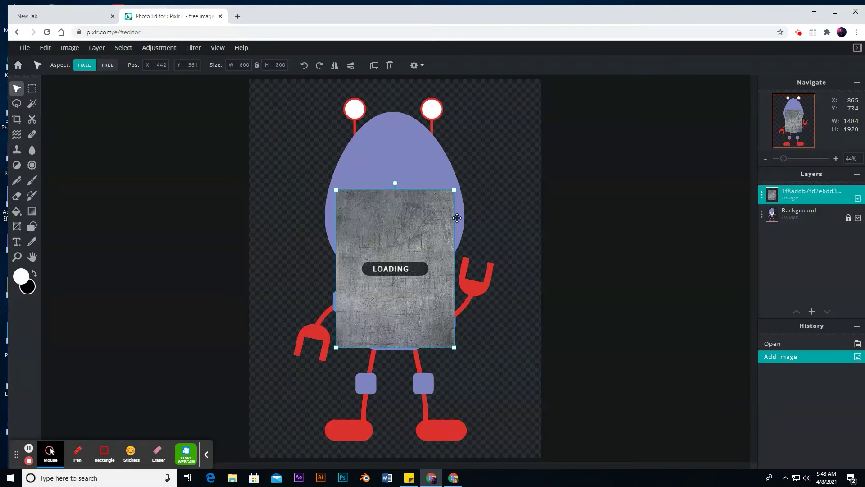
drag(454, 348, 505, 412)
drag(452, 365, 420, 262)
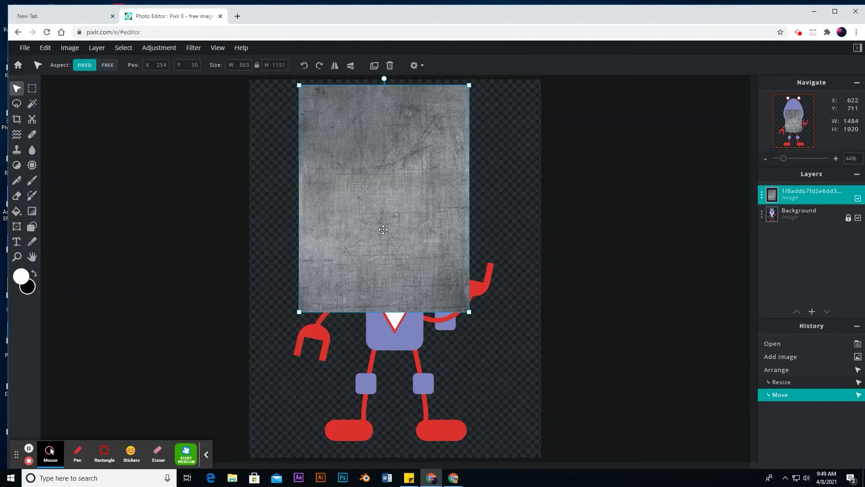
Hide the metal texture layer and select the purple head on the Background layer with the magic wand
click(858, 198)
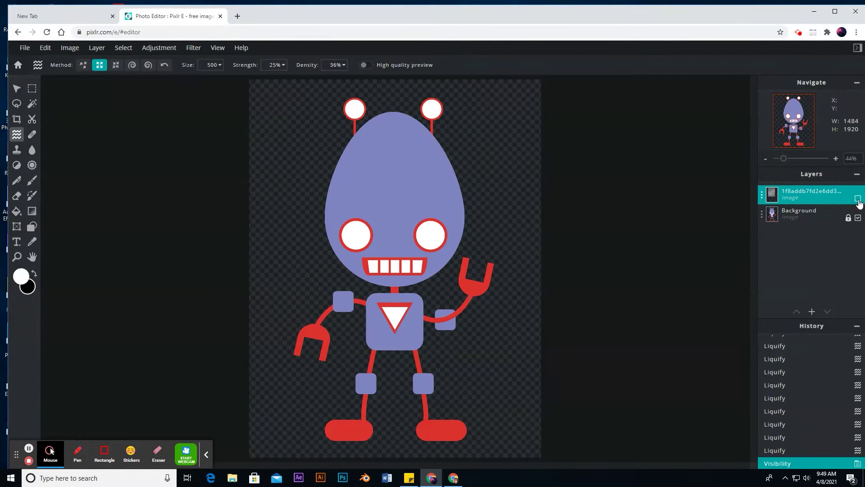
click(802, 215)
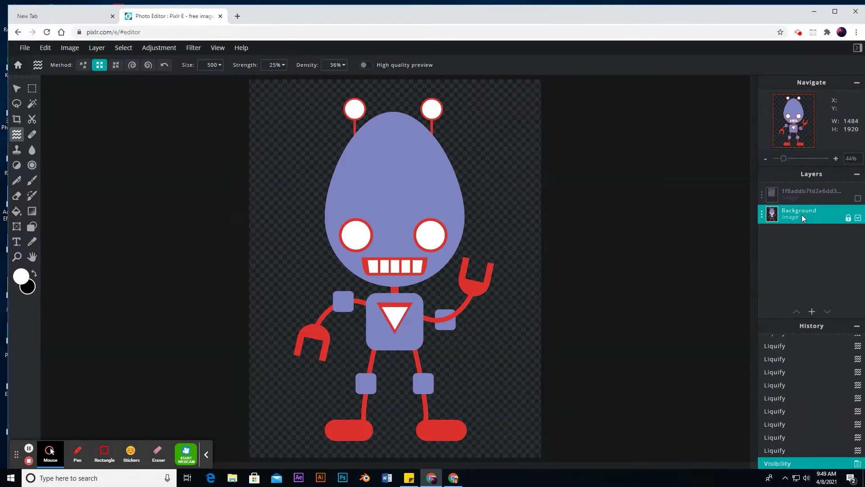
click(31, 107)
click(404, 196)
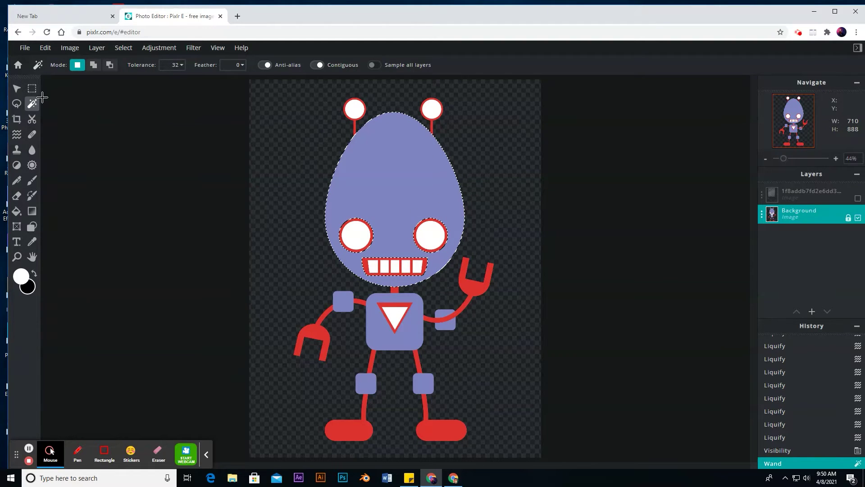
Add the eye and mouth areas to the head selection using the freehand lasso in add-to-selection mode
click(17, 105)
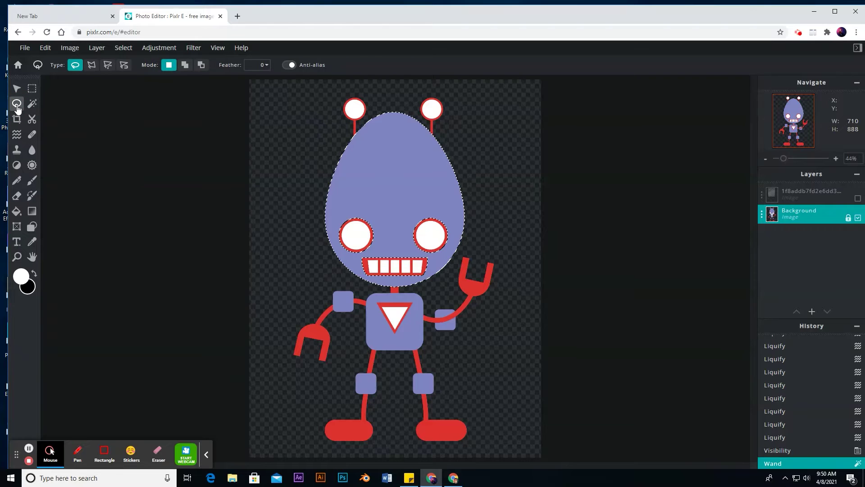
click(185, 65)
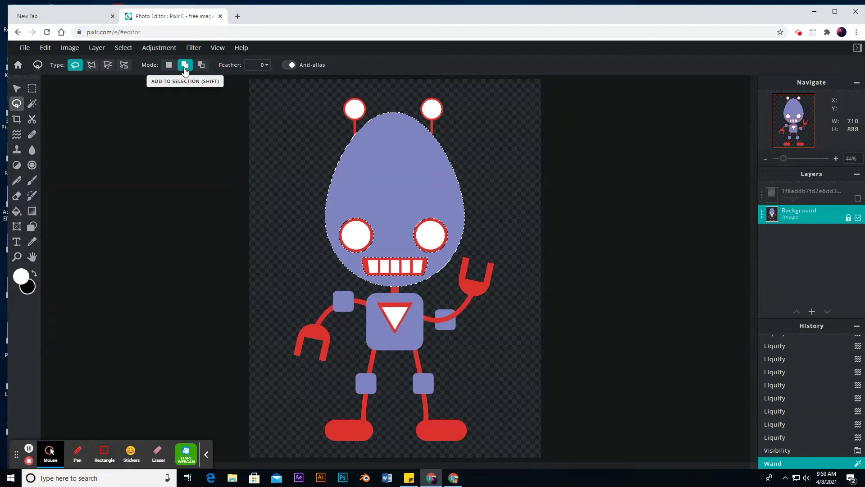
mouse_move(386, 207)
mouse_down()
mouse_move(340, 225)
mouse_move(364, 273)
mouse_move(414, 273)
mouse_move(427, 260)
mouse_move(440, 230)
mouse_move(390, 190)
mouse_move(374, 189)
mouse_move(340, 218)
mouse_move(347, 251)
mouse_move(365, 252)
mouse_move(361, 199)
mouse_up()
mouse_move(379, 248)
mouse_down()
mouse_move(359, 263)
mouse_move(363, 275)
mouse_move(424, 277)
mouse_move(457, 238)
mouse_move(455, 215)
mouse_move(379, 206)
mouse_move(338, 229)
mouse_move(336, 243)
mouse_move(364, 271)
mouse_up()
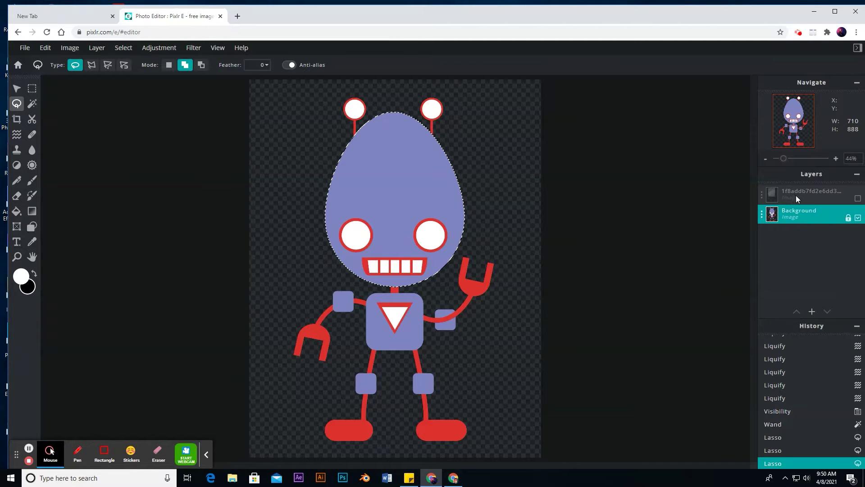
Show the metal texture layer again, try clearing the head-shaped selection from it, and undo the clear
click(808, 200)
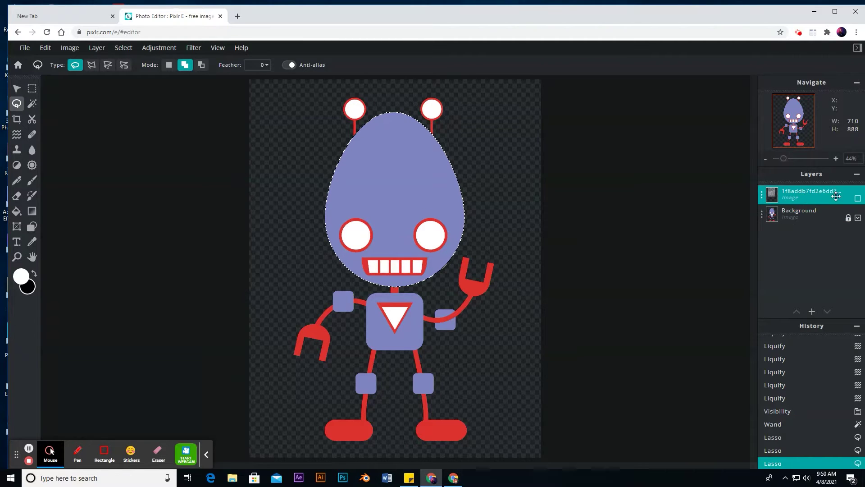
click(858, 199)
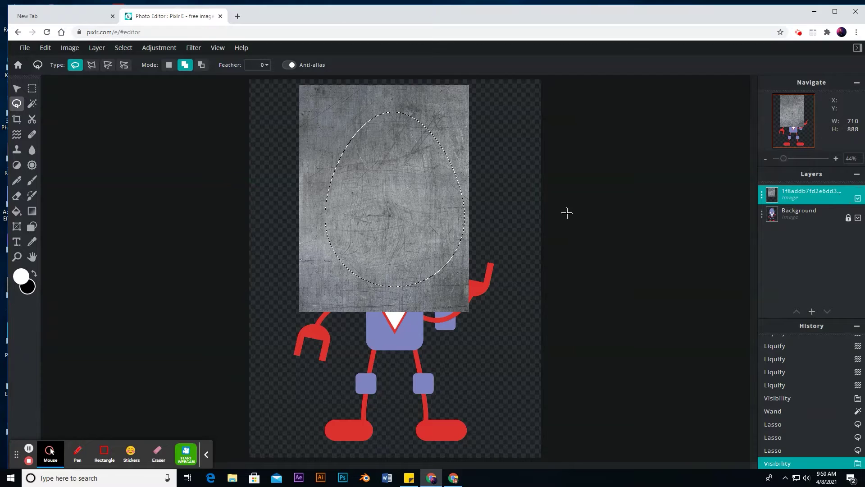
key(Delete)
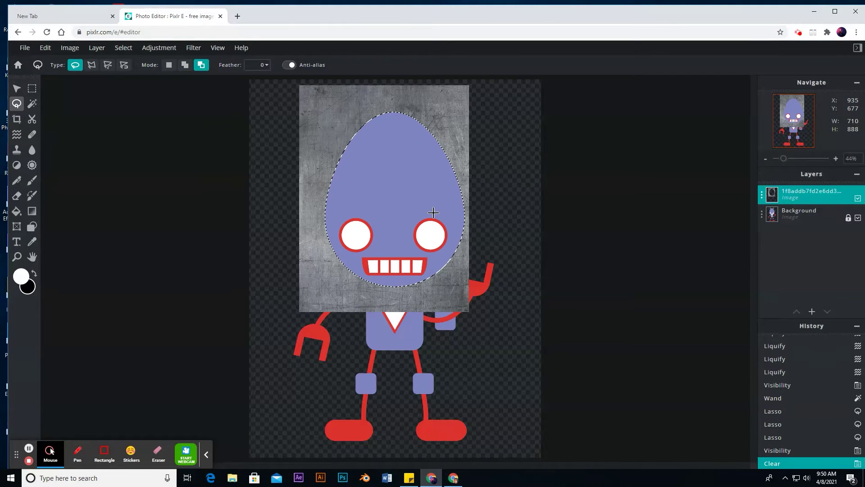
key(ctrl+z)
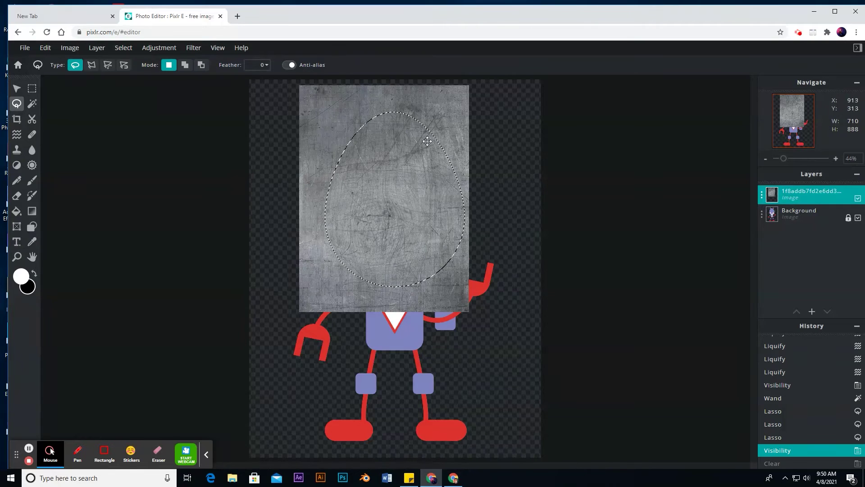
Invert the head-shaped selection on the metal texture layer
click(123, 47)
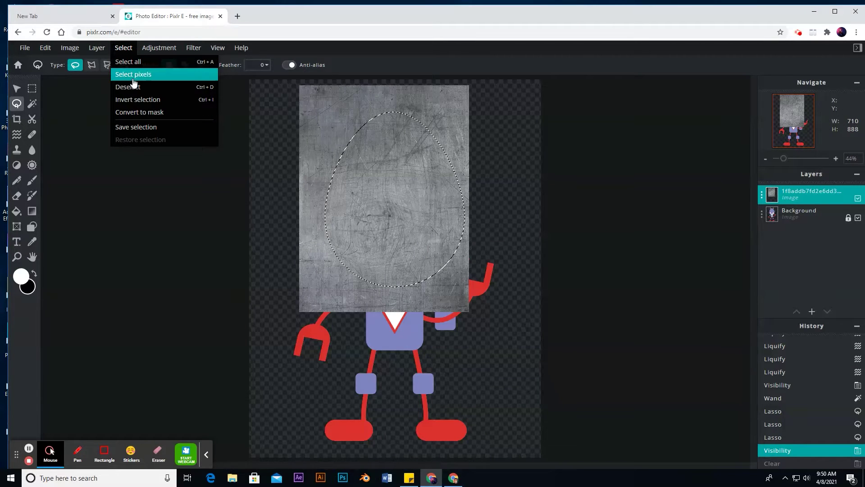
click(143, 102)
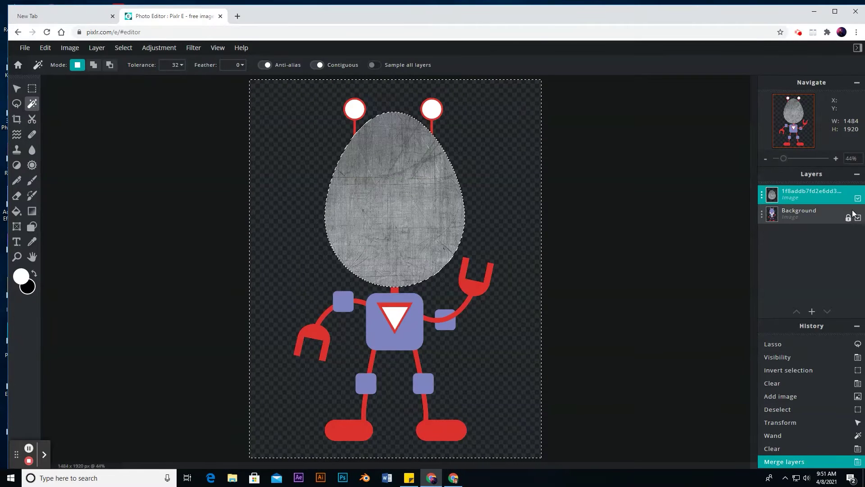
Compare the robot's head with and without its metal texture layer, leaving the layer shown, and remove the selection
click(859, 200)
click(859, 199)
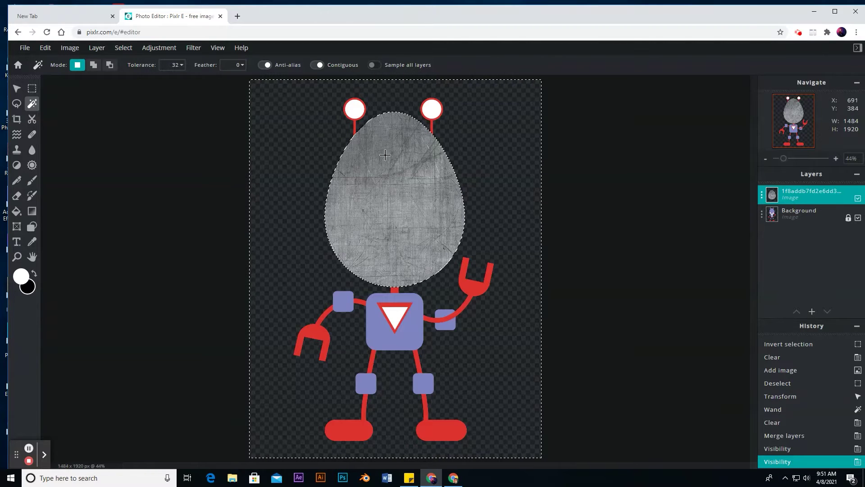
click(614, 274)
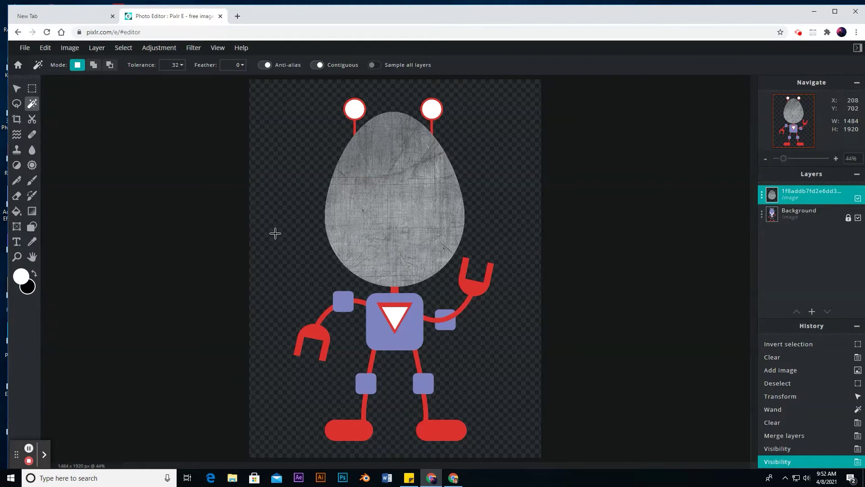
Draw a four-cornered polygon lasso selection across the robot's textured head
click(16, 103)
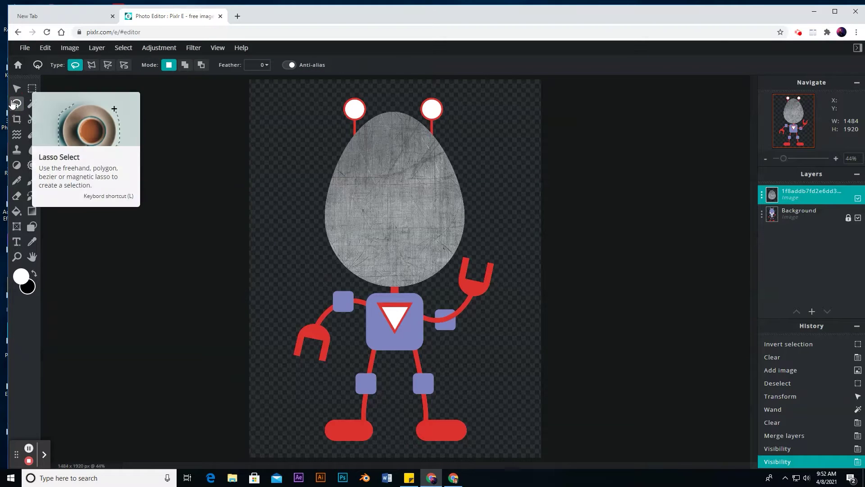
click(92, 66)
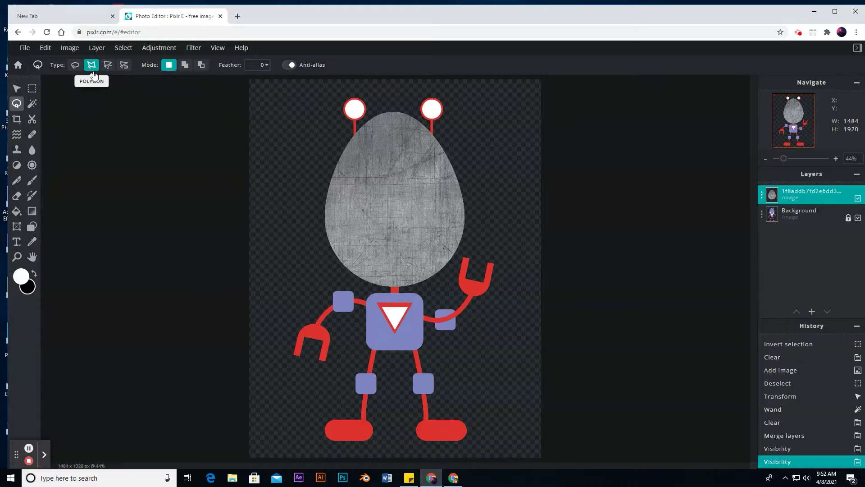
click(302, 154)
click(388, 276)
click(450, 197)
double_click(319, 96)
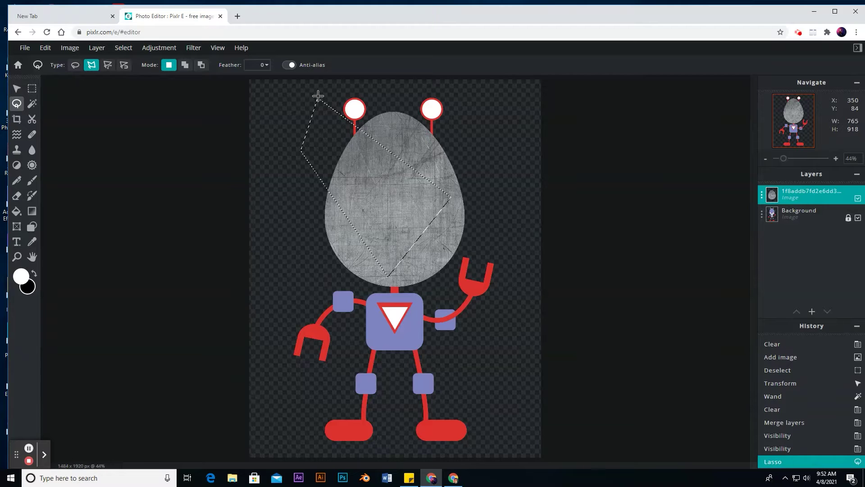
Draw a curved lasso selection around the right edge of the robot's textured head
click(107, 66)
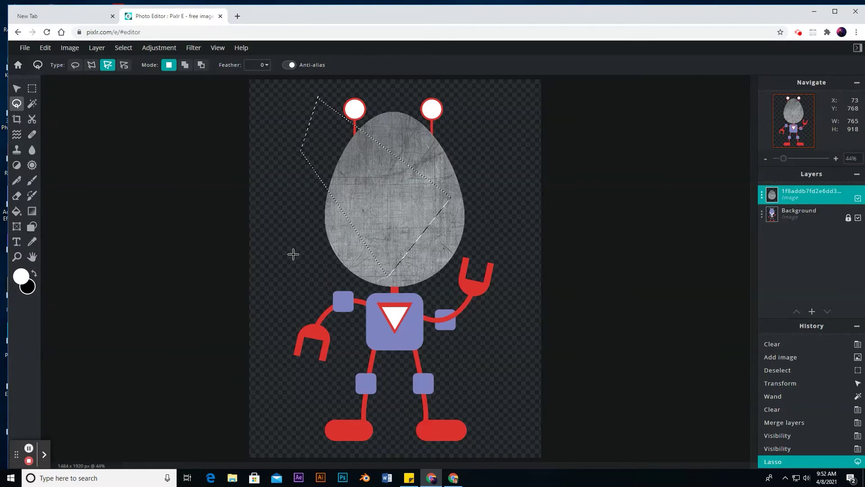
click(450, 144)
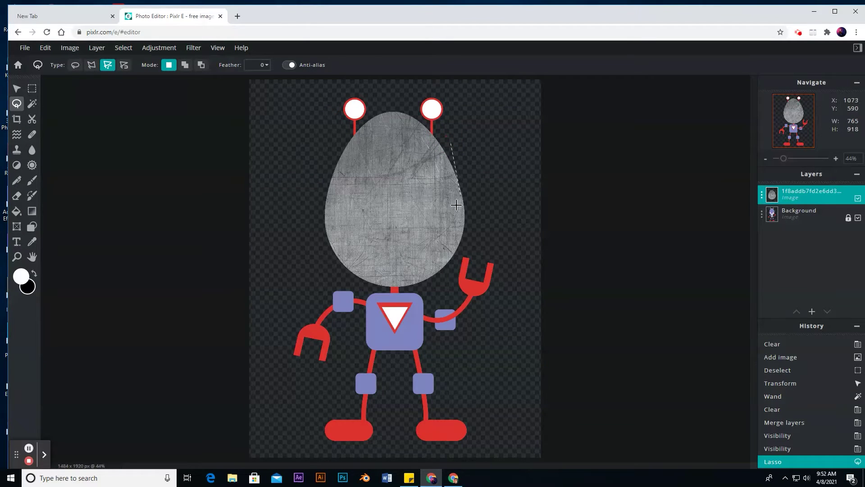
click(426, 279)
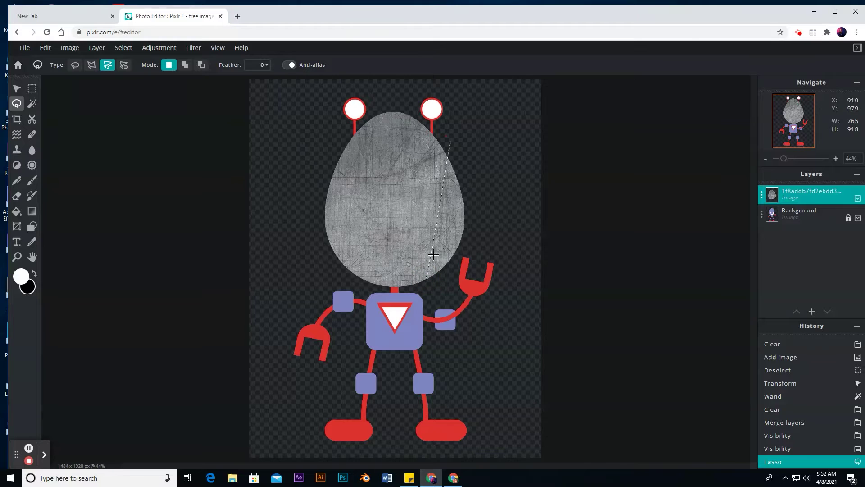
click(468, 222)
click(517, 242)
click(504, 284)
click(451, 144)
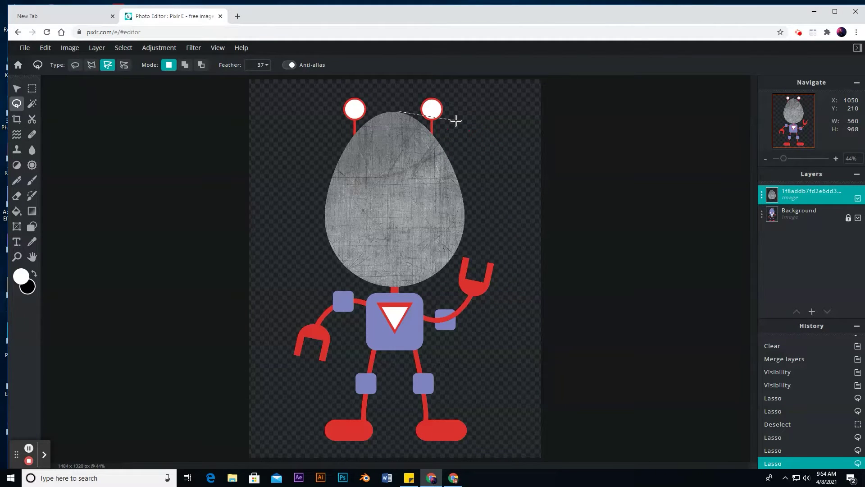
Undo the latest lasso selections and add a curved lasso area along the head's right side to the existing left-side selection, with feather 37
key(ctrl+z)
key(ctrl+z)
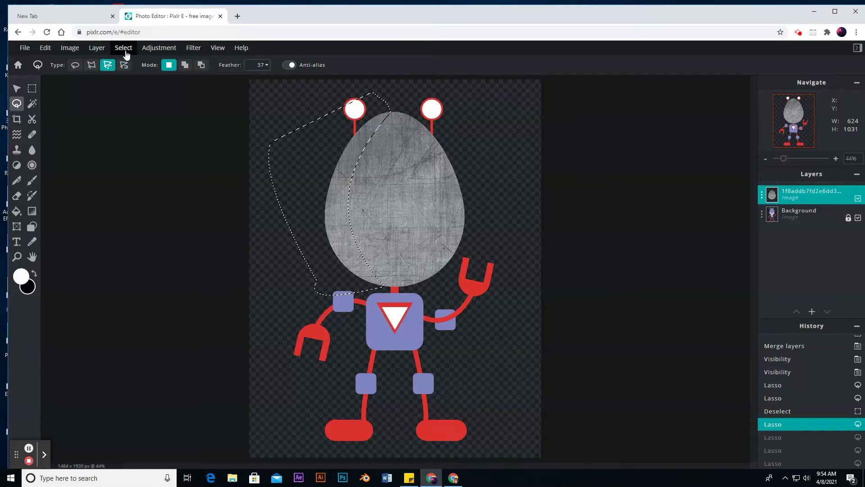
click(184, 66)
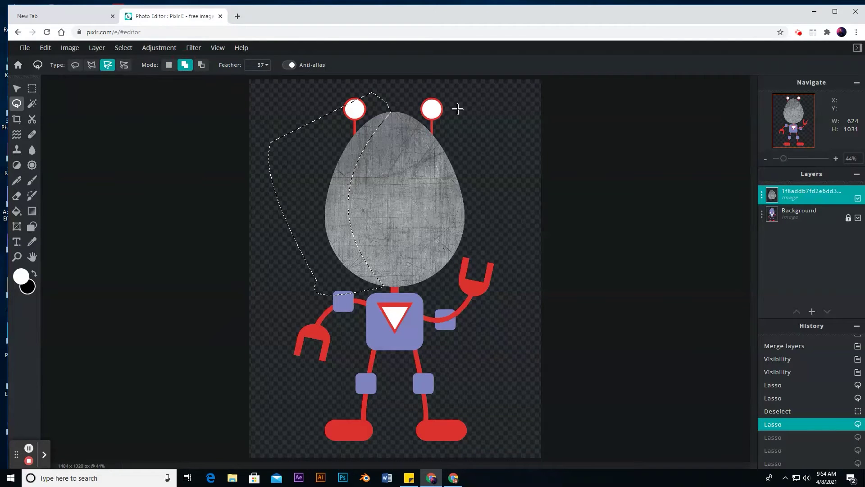
mouse_move(396, 112)
mouse_down()
mouse_move(440, 194)
mouse_move(408, 284)
mouse_move(477, 212)
mouse_move(498, 274)
mouse_move(461, 121)
mouse_move(396, 104)
mouse_move(378, 81)
mouse_up()
Darken the two selected sides of the metal head to brightness -35 and remove the selection
click(159, 48)
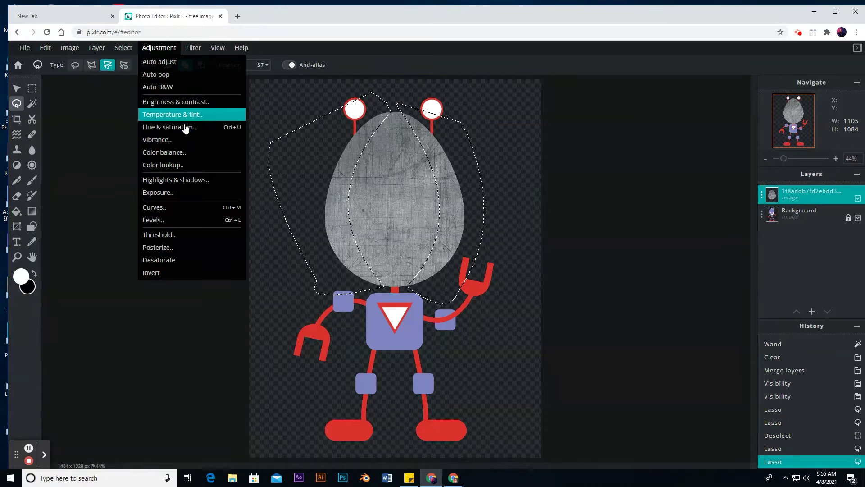
click(191, 102)
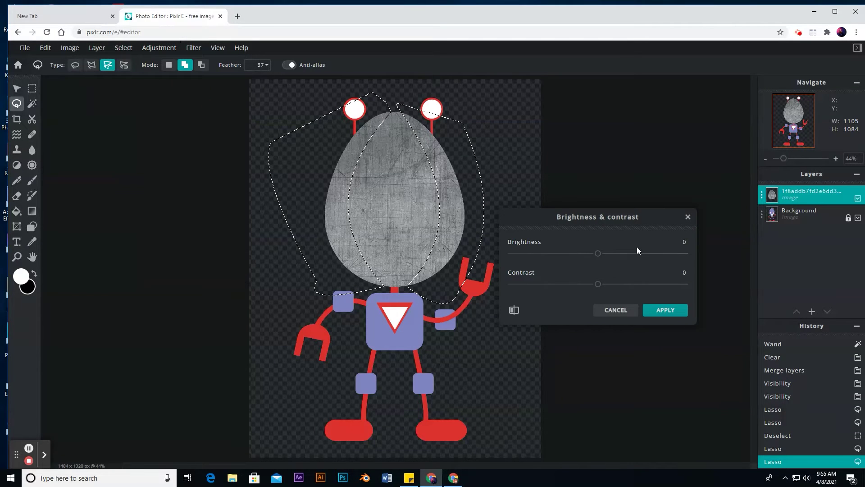
click(549, 253)
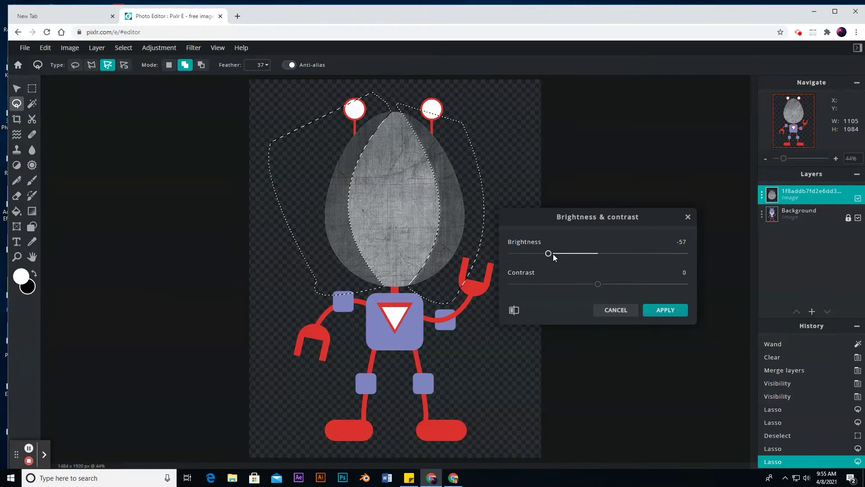
drag(553, 253, 572, 254)
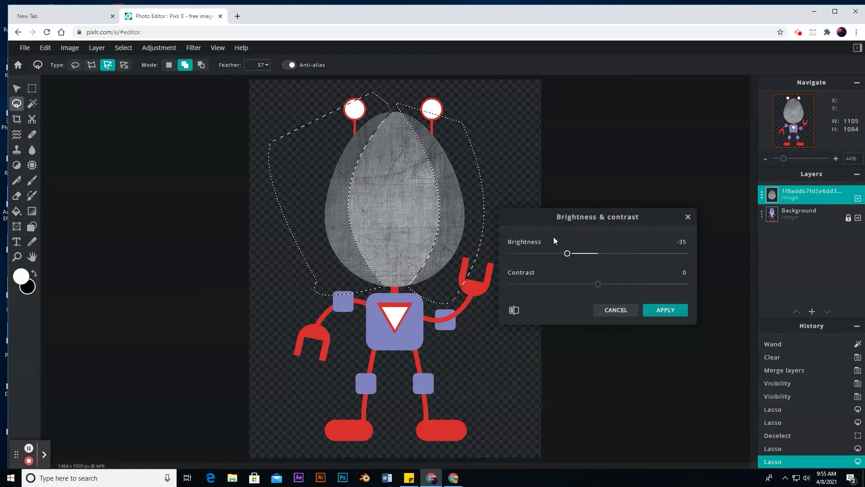
click(663, 309)
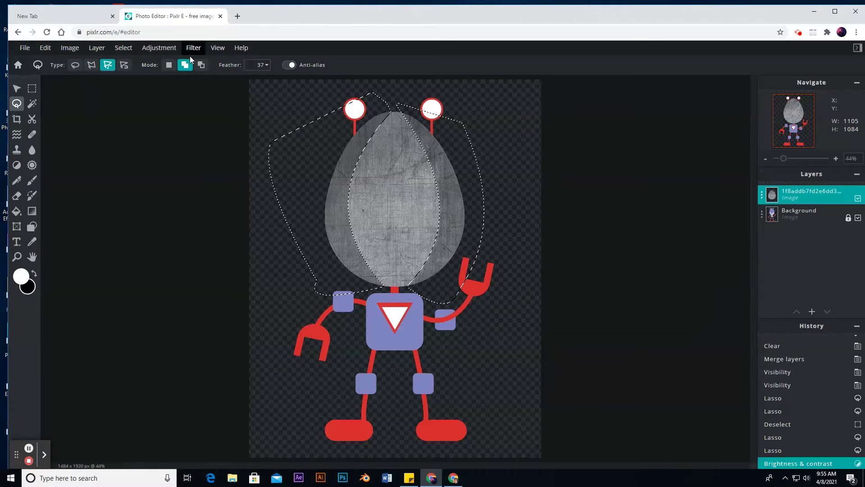
click(126, 54)
click(135, 87)
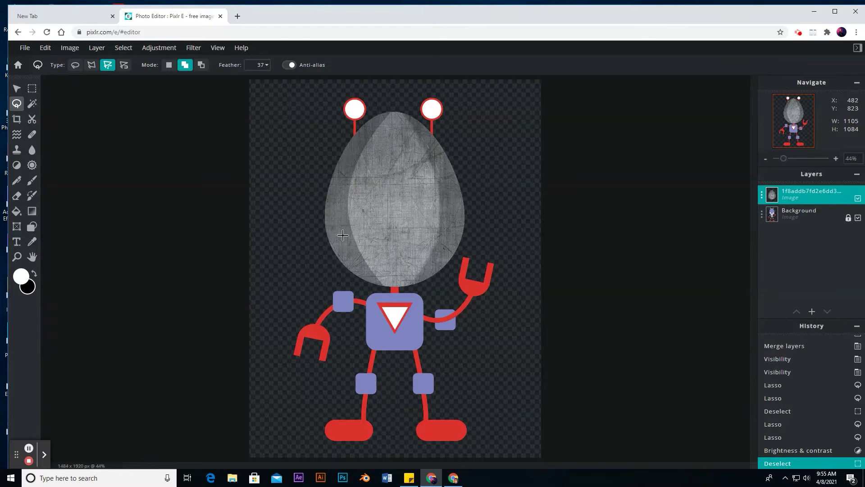
Draw a new curved lasso selection about 265 x 914 px as a narrow vertical strip left of the head's centre
click(168, 67)
click(392, 113)
mouse_move(383, 286)
mouse_down()
mouse_move(318, 184)
mouse_move(309, 201)
mouse_up()
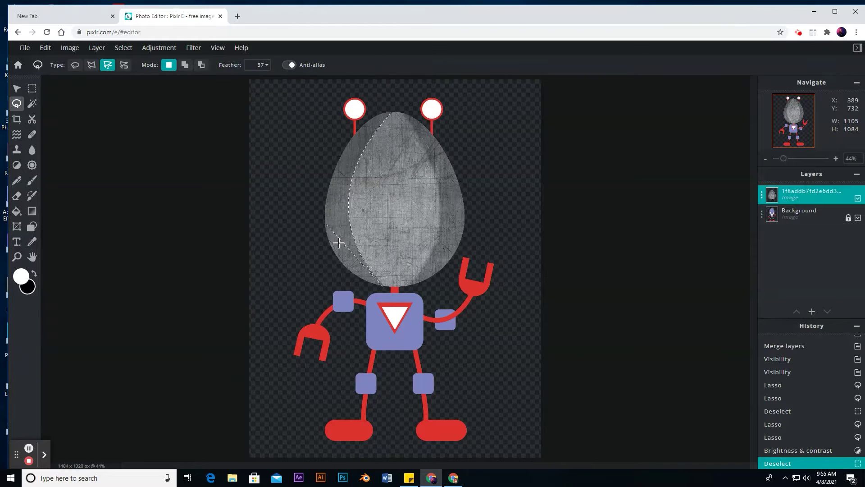
mouse_move(384, 112)
mouse_down()
mouse_move(334, 212)
mouse_move(371, 200)
mouse_up()
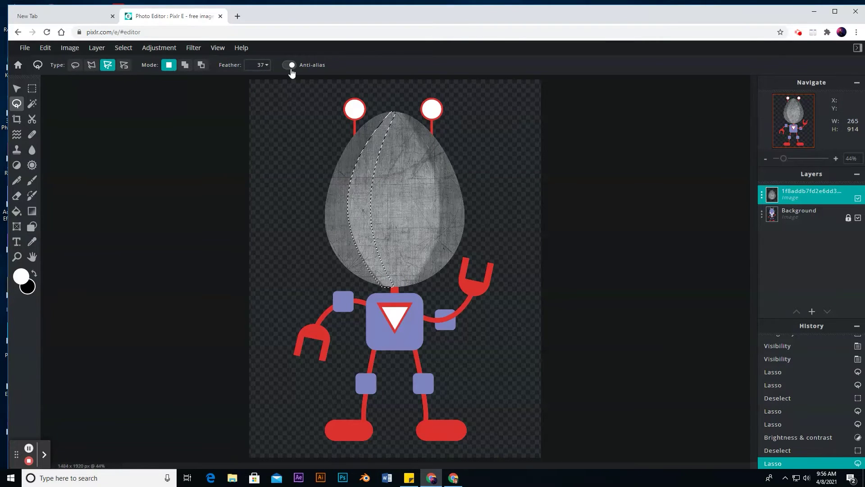
Brighten the selected strip into a highlight with brightness 58 and contrast 48, and remove the selection
click(184, 49)
click(159, 47)
click(171, 76)
drag(628, 252, 647, 253)
drag(627, 282, 639, 282)
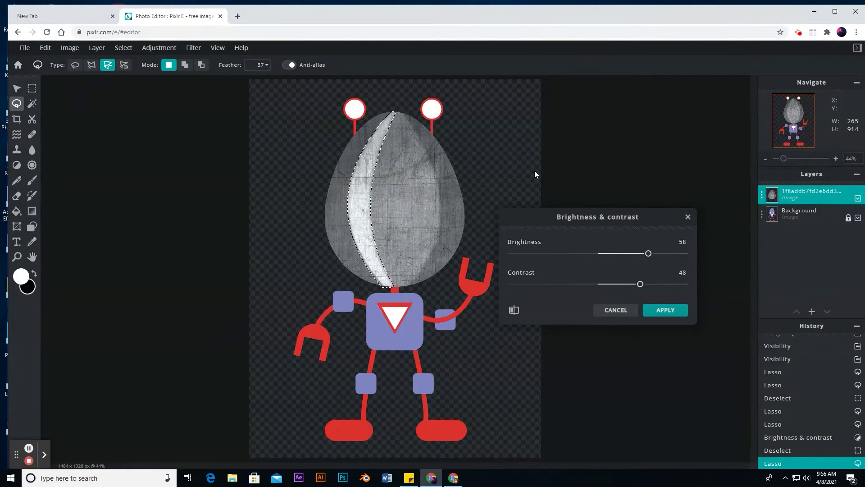
click(663, 309)
key(ctrl+d)
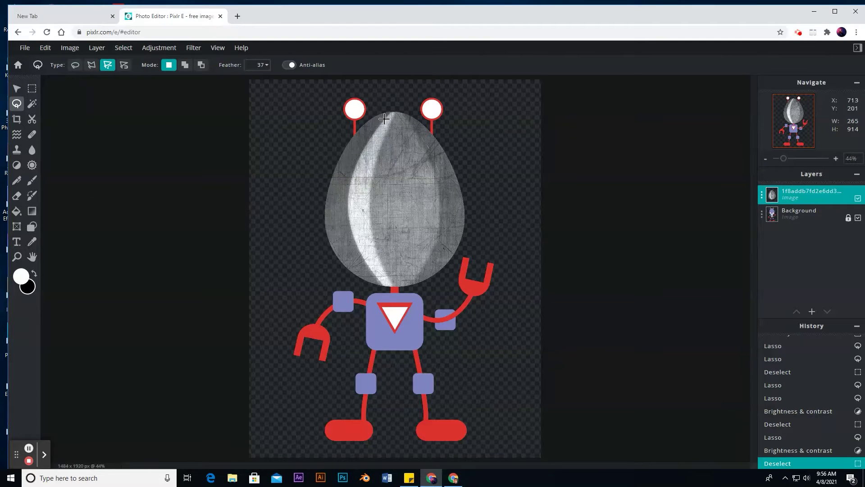
Draw another curved lasso selection on the head from near its tip, apply a brightness and contrast adjustment to it, and deselect
mouse_move(384, 118)
mouse_down()
mouse_move(341, 163)
mouse_move(334, 253)
mouse_move(362, 281)
mouse_move(278, 161)
mouse_move(386, 104)
mouse_move(447, 160)
mouse_move(458, 230)
mouse_up()
mouse_move(159, 49)
click(175, 98)
click(665, 309)
key(ctrl+d)
Lasso an area about 673 x 1070 px around the head's outer right edge, lower its brightness, and deselect
mouse_move(432, 273)
mouse_down()
mouse_move(526, 226)
mouse_move(533, 231)
mouse_move(400, 105)
mouse_move(465, 96)
mouse_move(385, 95)
mouse_up()
mouse_move(169, 49)
click(175, 102)
drag(597, 253, 563, 255)
click(666, 309)
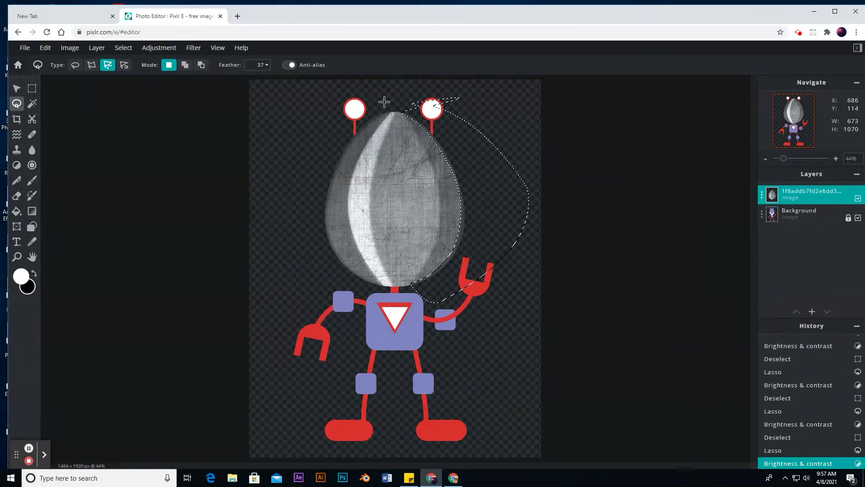
key(ctrl+d)
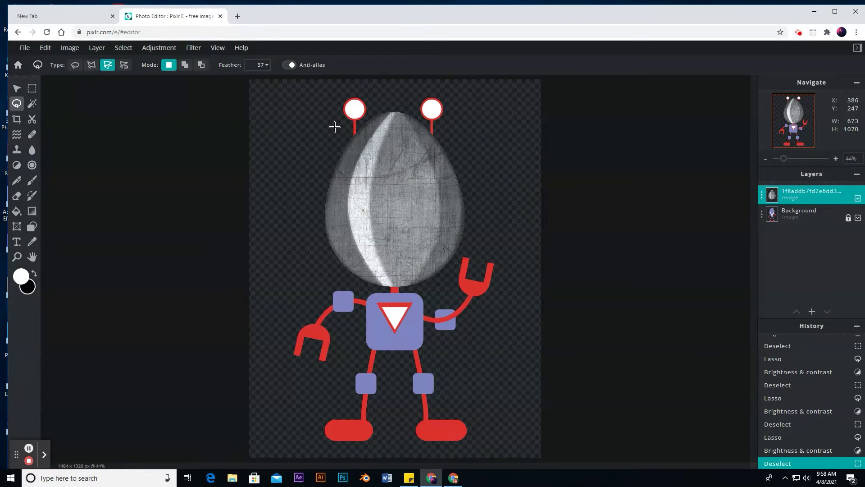
Lasso a narrow curved strip about 189 x 940 px right of the head's centre, raise its brightness, and deselect
drag(400, 285, 435, 216)
drag(396, 112, 452, 214)
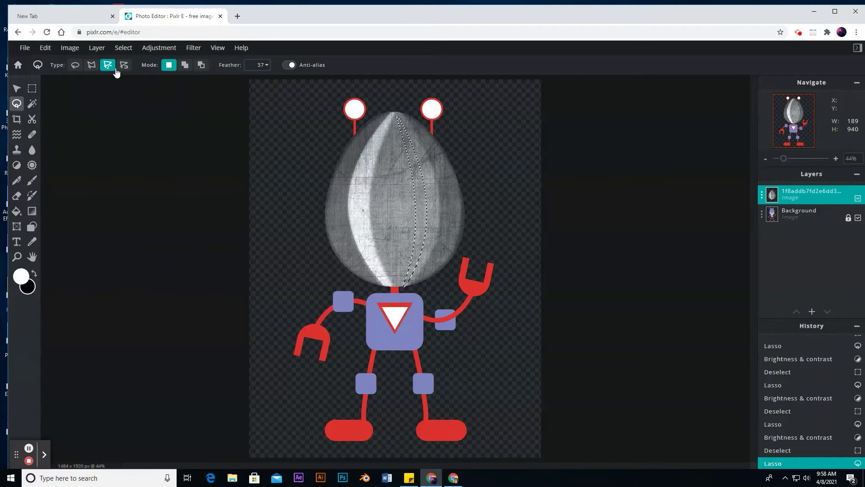
mouse_move(70, 53)
mouse_move(165, 48)
click(176, 101)
drag(613, 253, 645, 253)
click(666, 309)
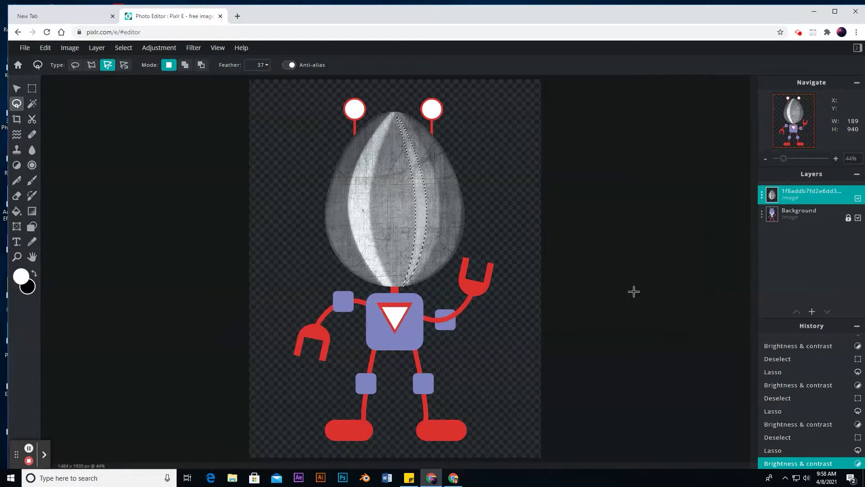
key(ctrl+d)
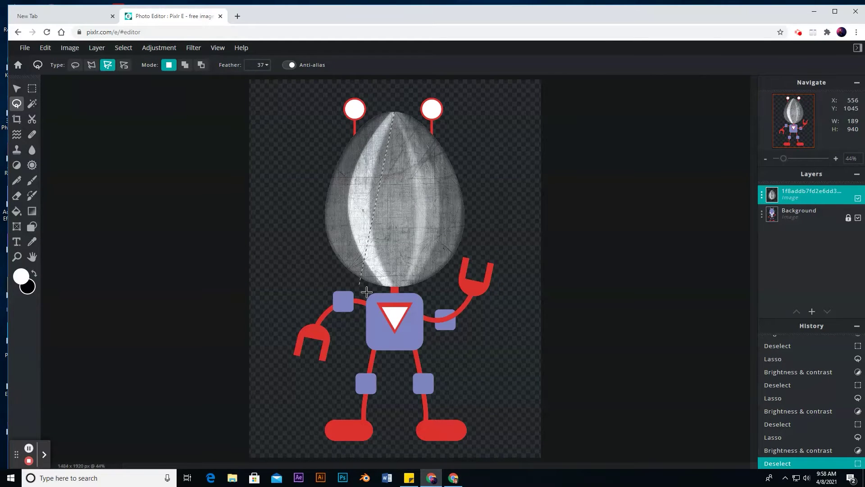
Lasso a curved strip about 311 x 927 px over the left highlight's outer edge, lower its brightness, and deselect
drag(383, 286, 328, 194)
drag(394, 112, 289, 197)
mouse_move(165, 51)
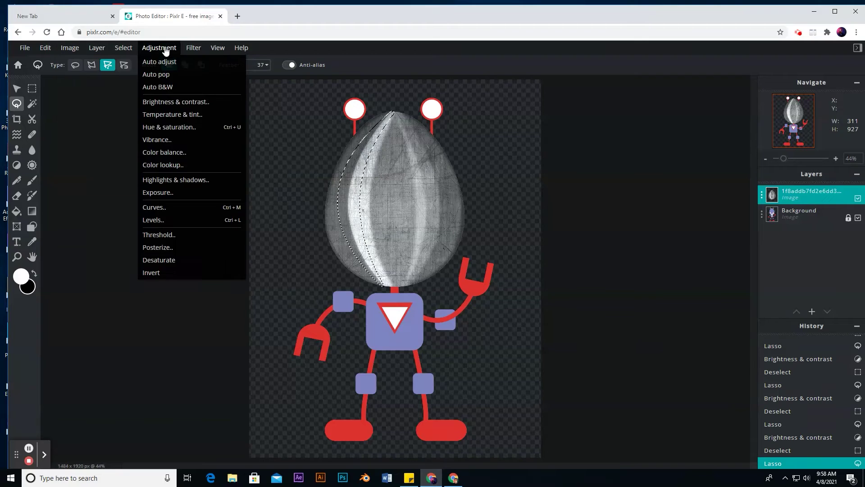
click(176, 102)
drag(599, 252, 569, 281)
click(666, 309)
click(124, 48)
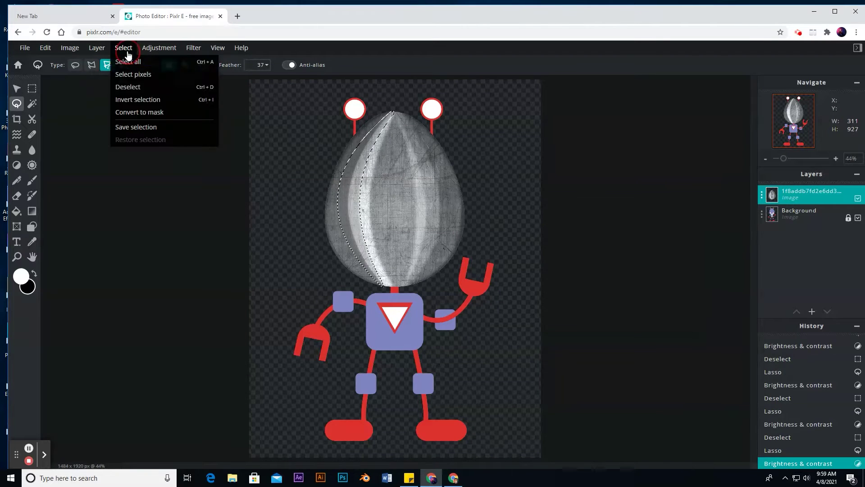
click(128, 87)
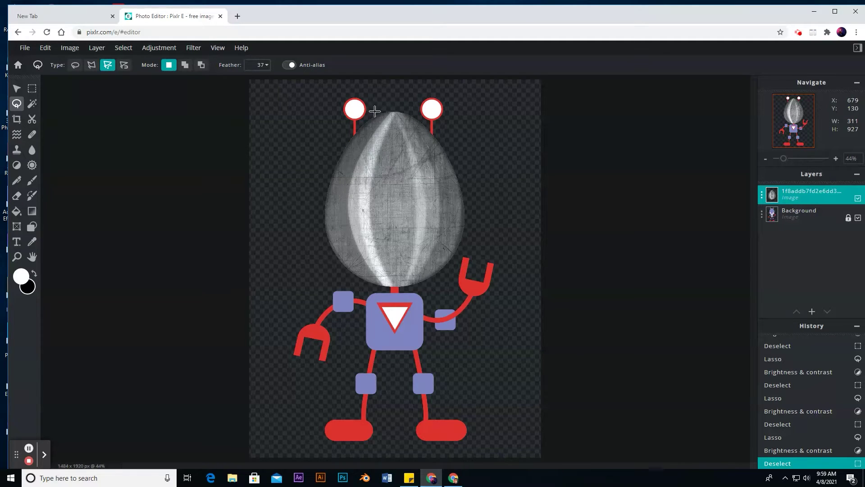
Lasso a curved area about 778 x 475 px across the bottom of the head and lower its brightness
click(323, 234)
click(470, 233)
click(396, 289)
click(323, 235)
click(159, 47)
click(176, 74)
drag(572, 256, 582, 255)
click(666, 311)
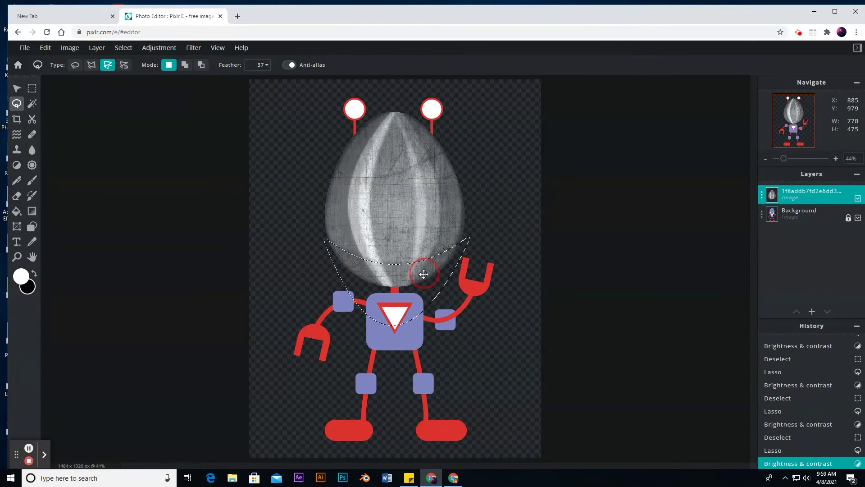
Shift the bottom selection slightly down and darken the head's lower edge again
drag(423, 274, 423, 285)
click(158, 49)
click(176, 74)
drag(597, 254, 571, 255)
click(665, 310)
Move the bottom selection a little further down, lower the brightness of the lowest rim once more, and remove the selection
drag(401, 309, 401, 317)
click(159, 48)
click(176, 74)
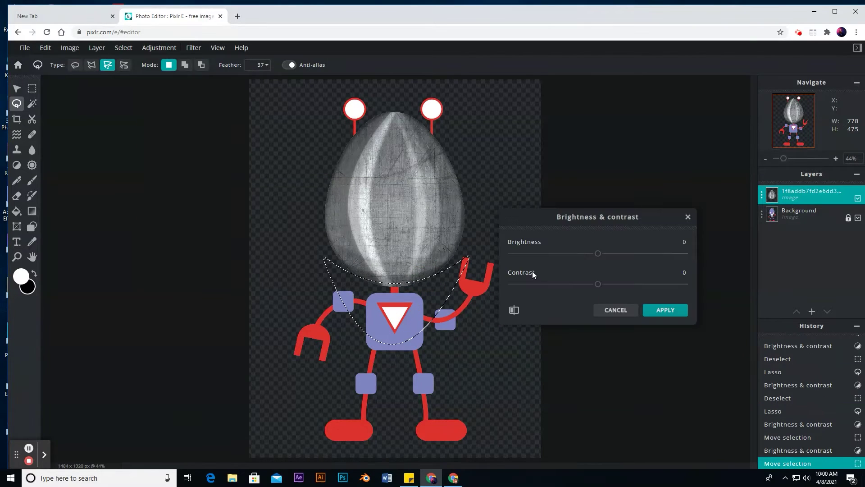
drag(598, 254, 578, 254)
click(666, 310)
drag(414, 311, 428, 357)
key(ctrl+d)
Lasso a curved area about 662 x 407 px over the top of the head and lower its brightness
click(340, 158)
click(458, 157)
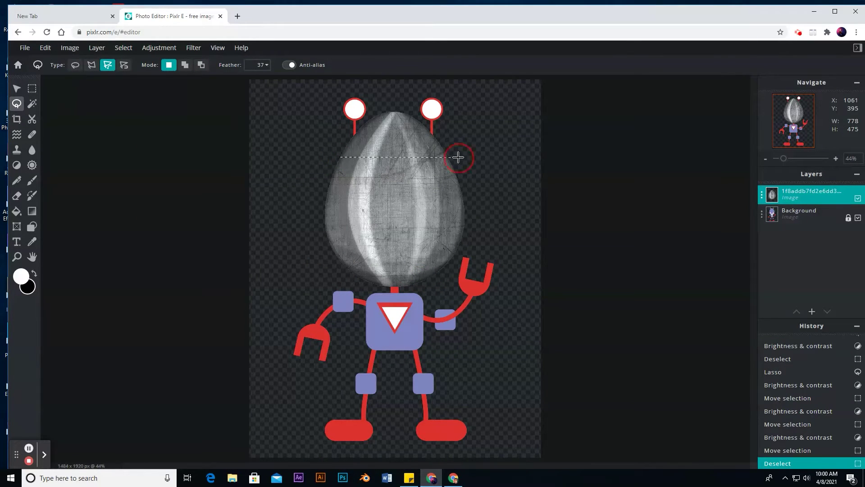
click(393, 91)
click(335, 154)
scroll(424, 92, down, 3)
click(408, 99)
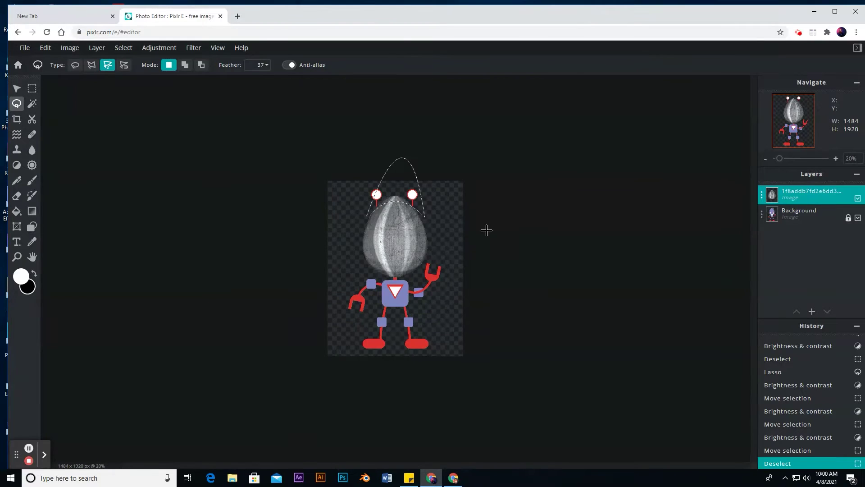
scroll(487, 230, up, 3)
click(159, 48)
click(176, 74)
drag(598, 253, 569, 254)
click(666, 310)
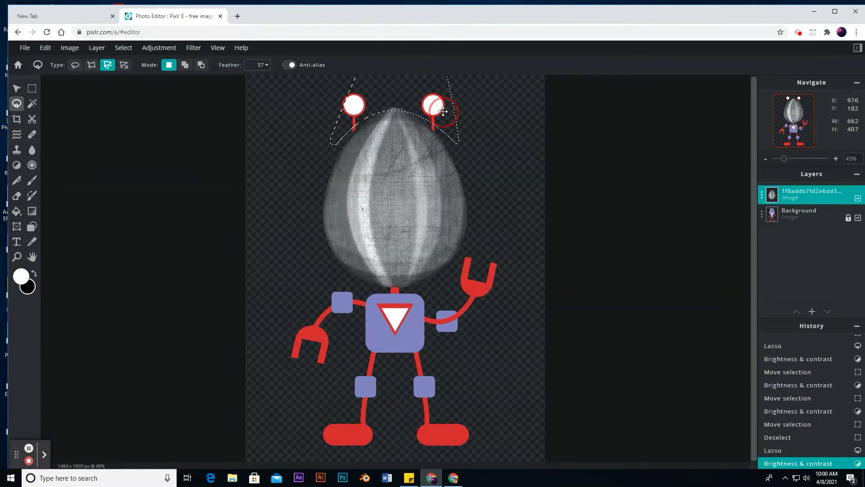
Move the top selection slightly down, darken the head's tip again, and remove the selection
drag(443, 112, 443, 116)
click(160, 48)
click(176, 74)
drag(602, 257, 563, 255)
click(665, 310)
key(ctrl+d)
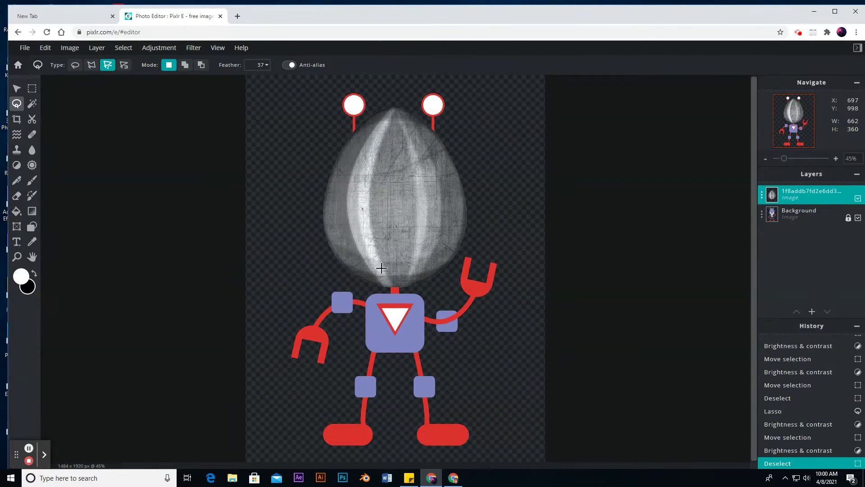
Compare the head with and without the shaded metal texture layer, leaving the layer hidden
click(858, 198)
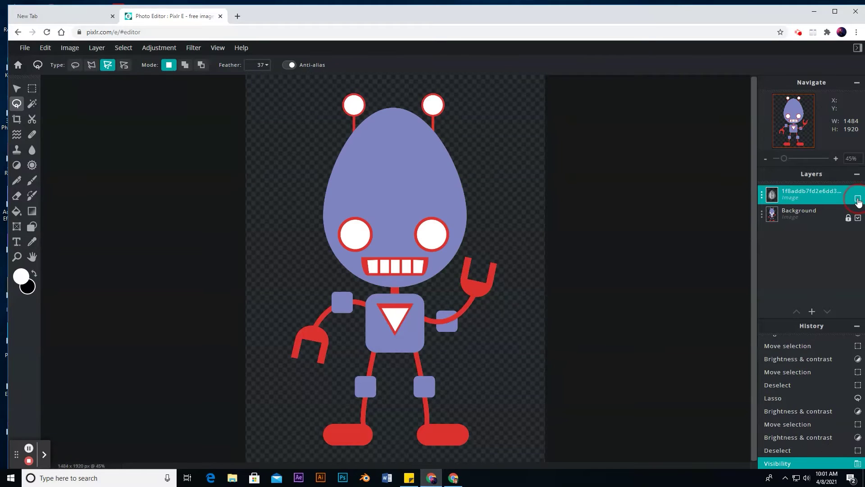
click(858, 198)
click(858, 199)
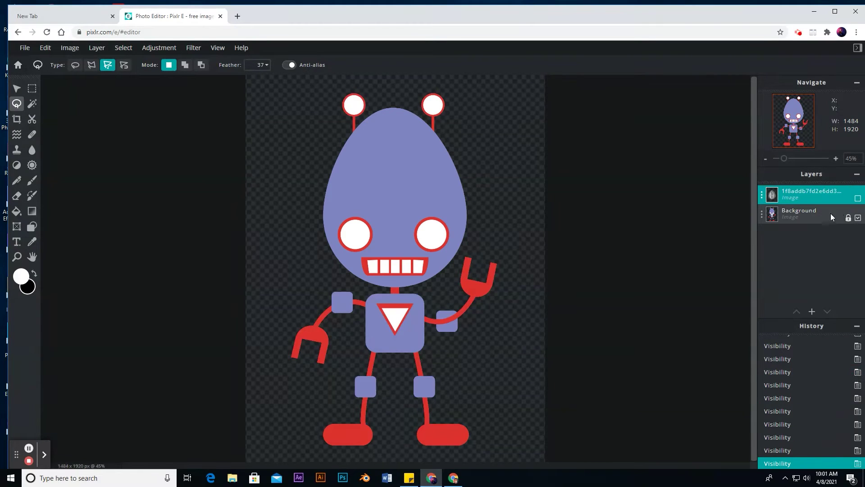
Select the white of the robot's left eye on the Background layer with the Wand tool at tolerance 32
click(815, 214)
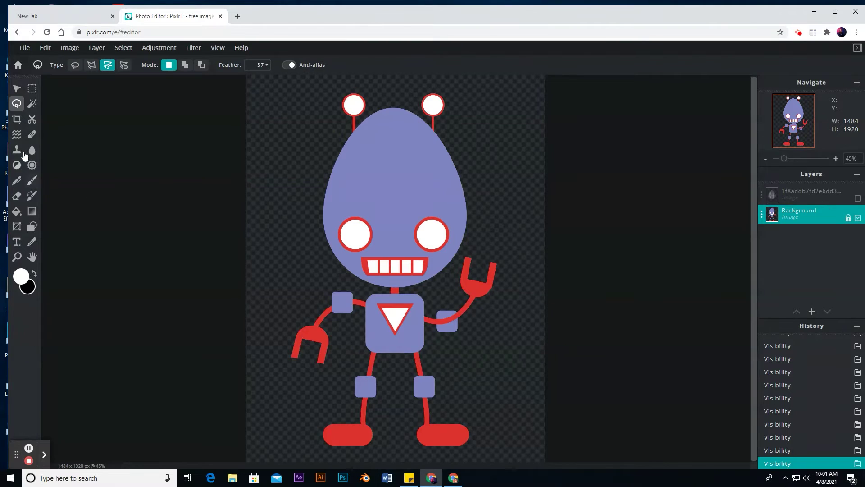
click(32, 104)
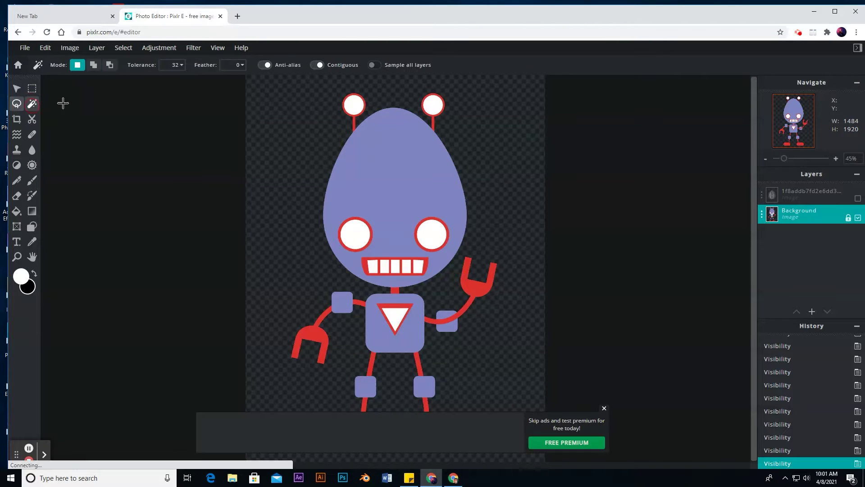
click(355, 234)
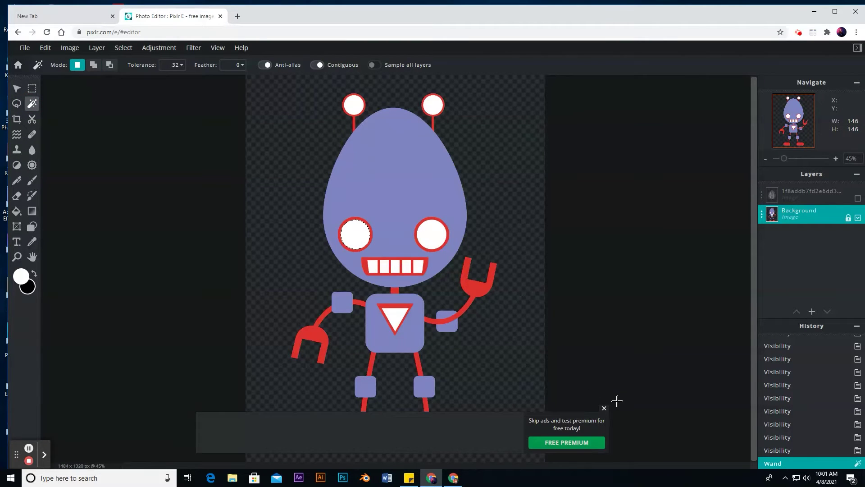
Select the whites of both robot eyes together using the Wand in add mode with a feather of 46
click(604, 408)
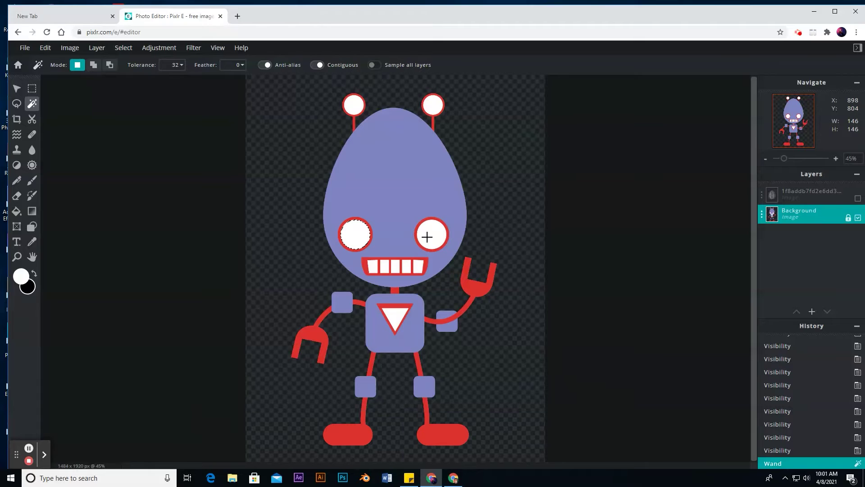
click(428, 233)
click(239, 64)
click(189, 80)
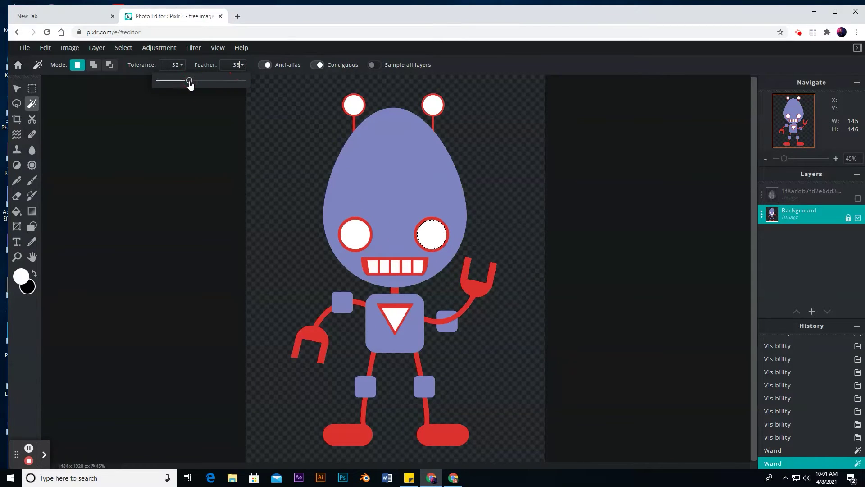
drag(199, 83, 200, 83)
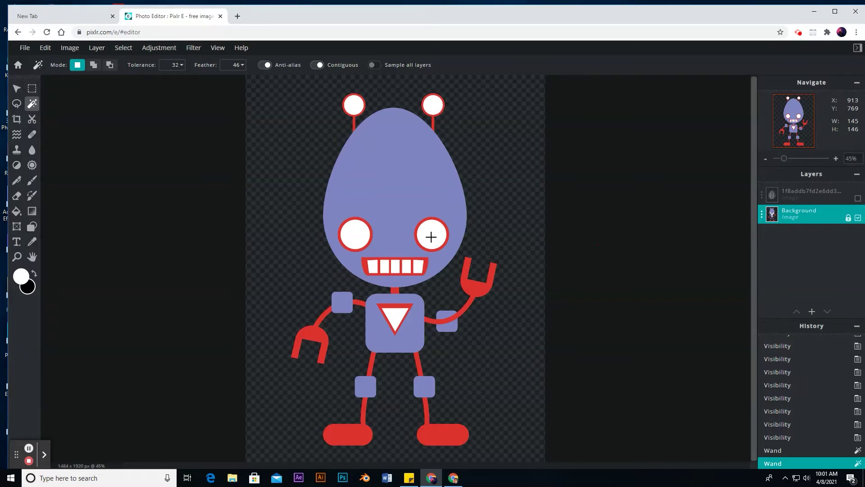
click(430, 237)
click(93, 65)
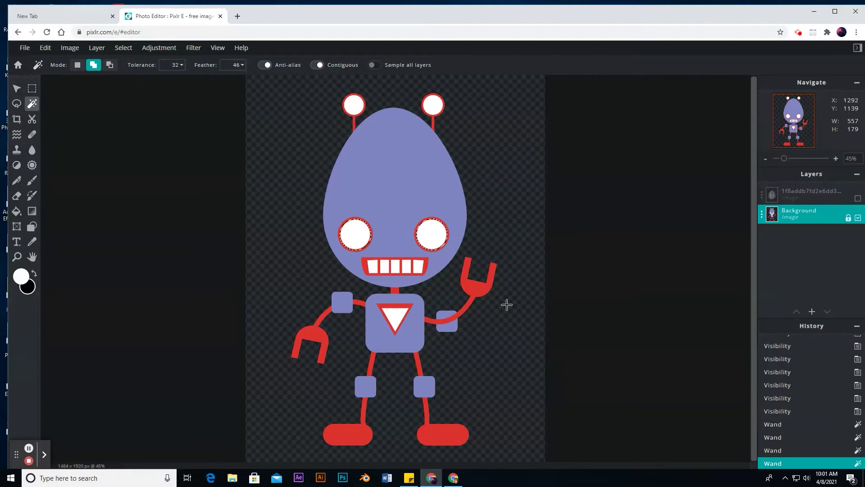
Show the metal texture layer, lower the brightness of the two eye areas on it to -94, and remove the selection
click(802, 193)
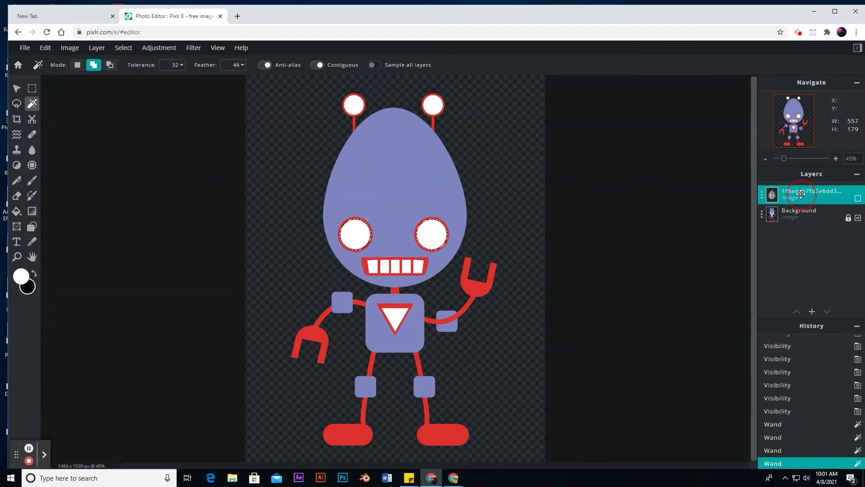
click(858, 200)
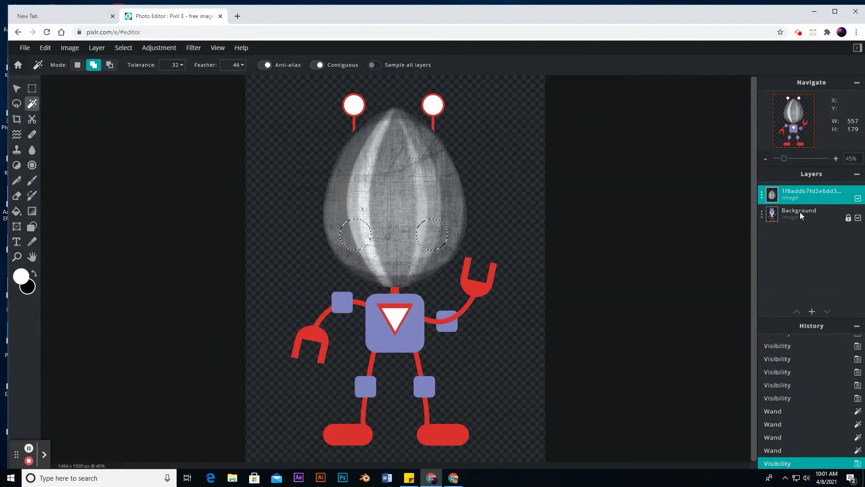
click(160, 48)
click(185, 102)
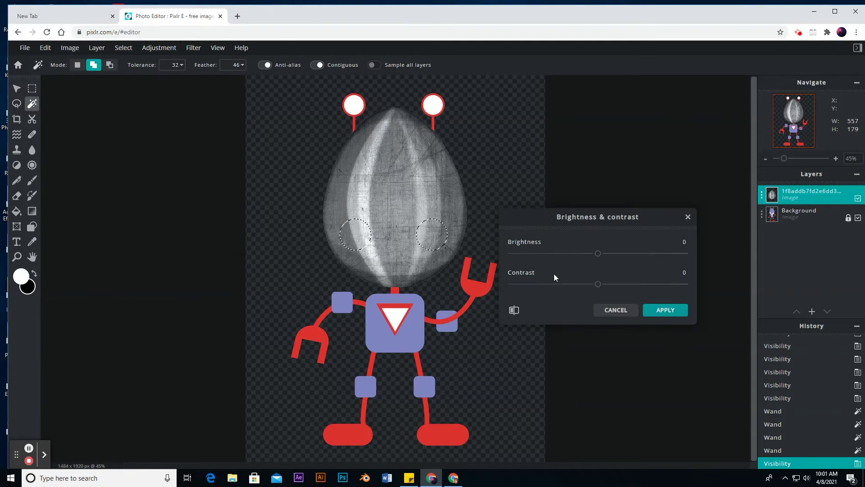
click(562, 253)
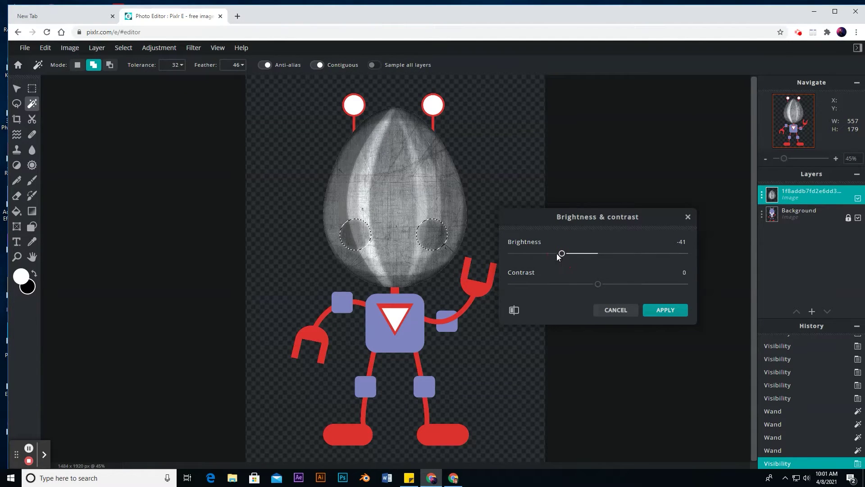
drag(541, 252, 528, 255)
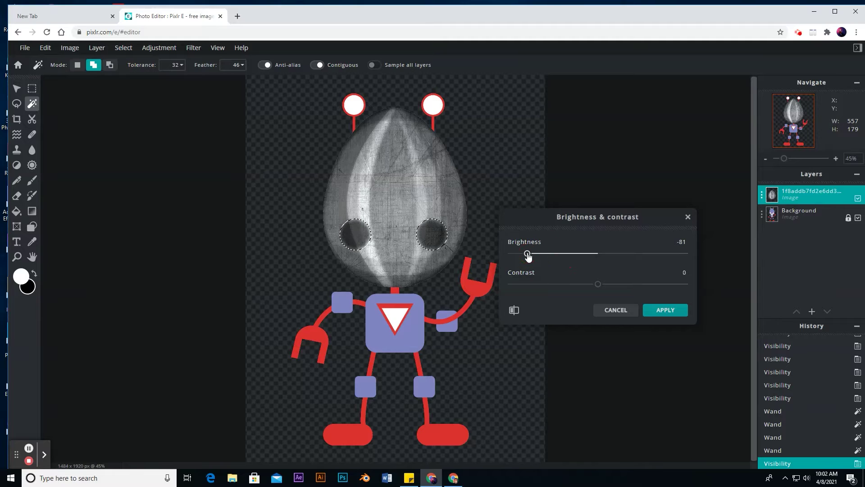
click(517, 253)
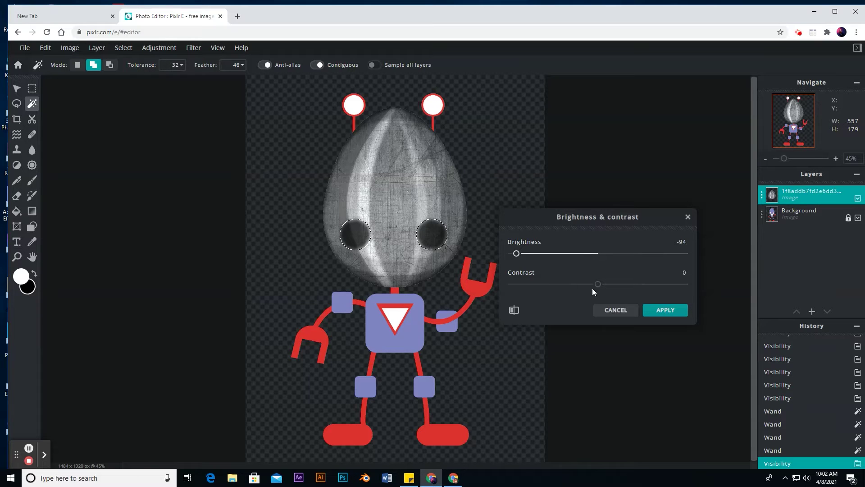
click(664, 309)
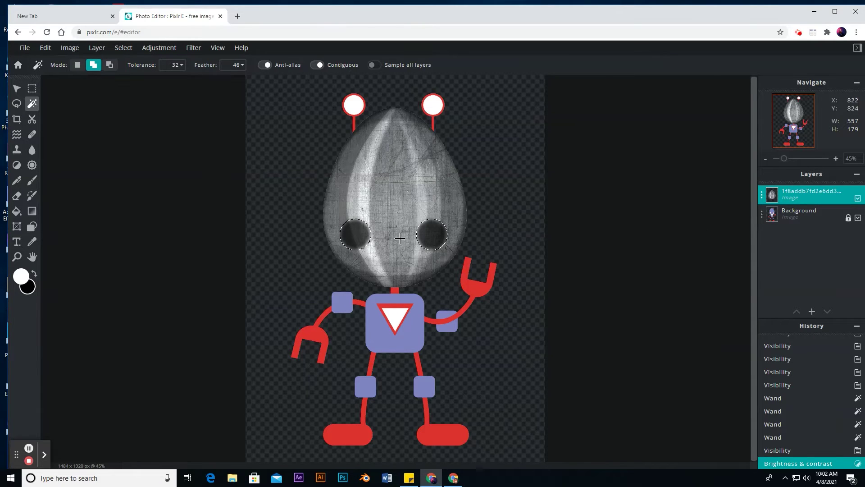
key(ctrl+d)
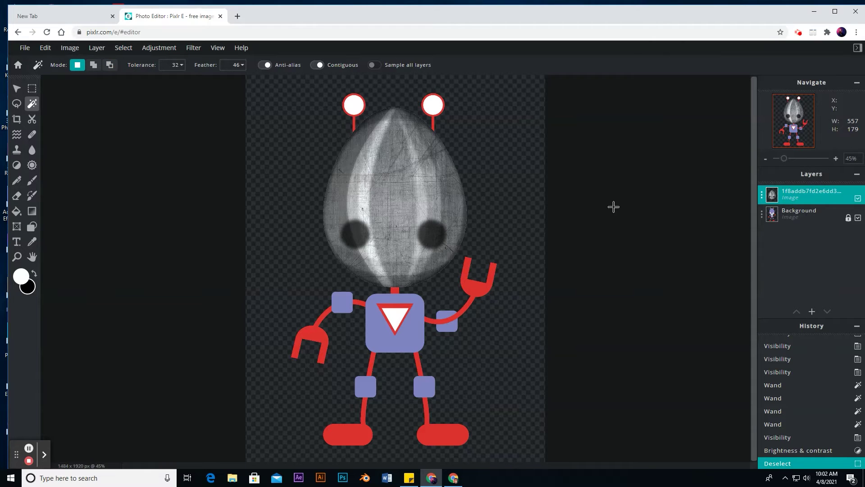
Hide the metal texture layer and select the robot's whole mouth, frame and teeth, on the Background layer with the Wand
click(857, 198)
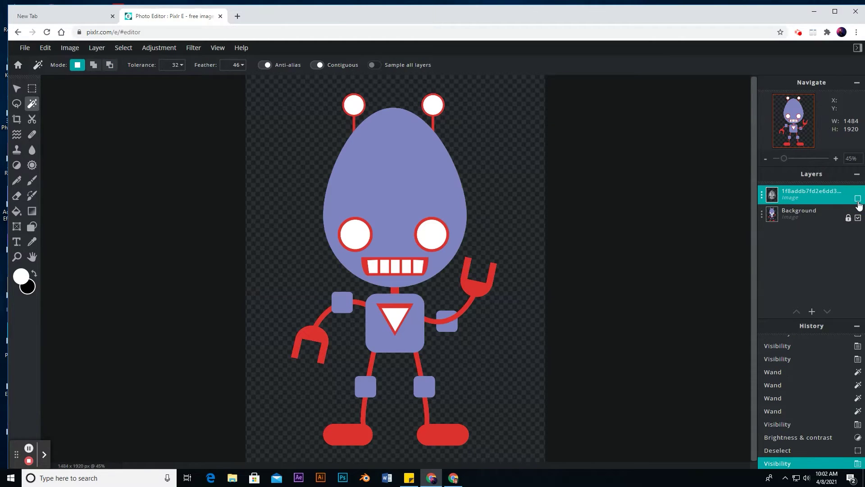
click(804, 216)
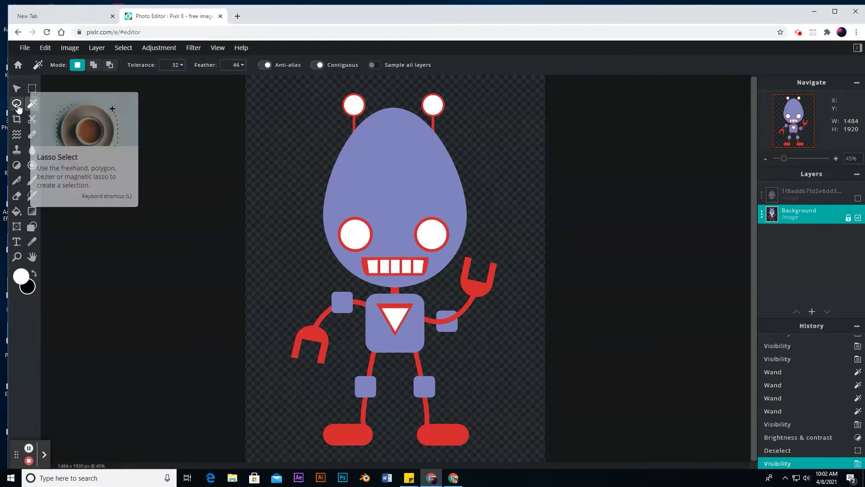
click(368, 270)
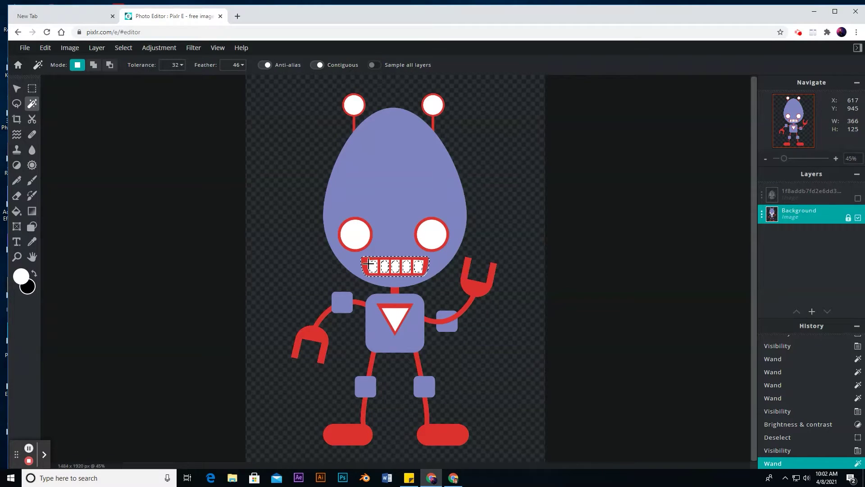
key(shift)
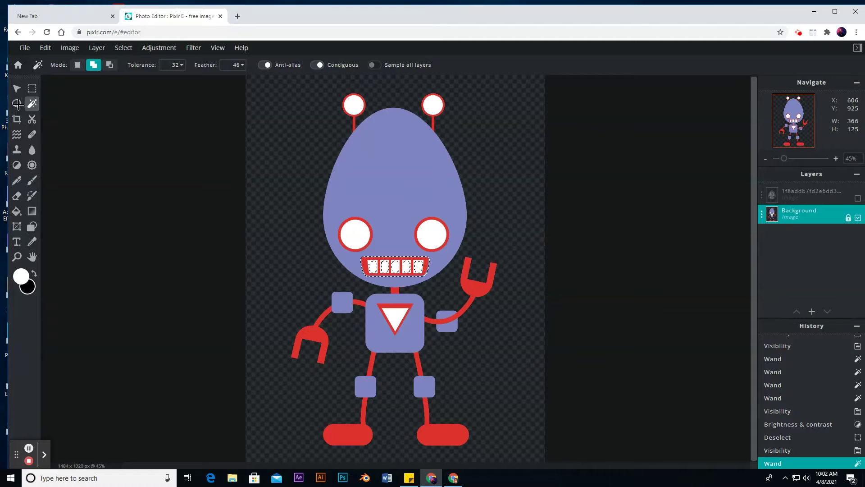
click(395, 266)
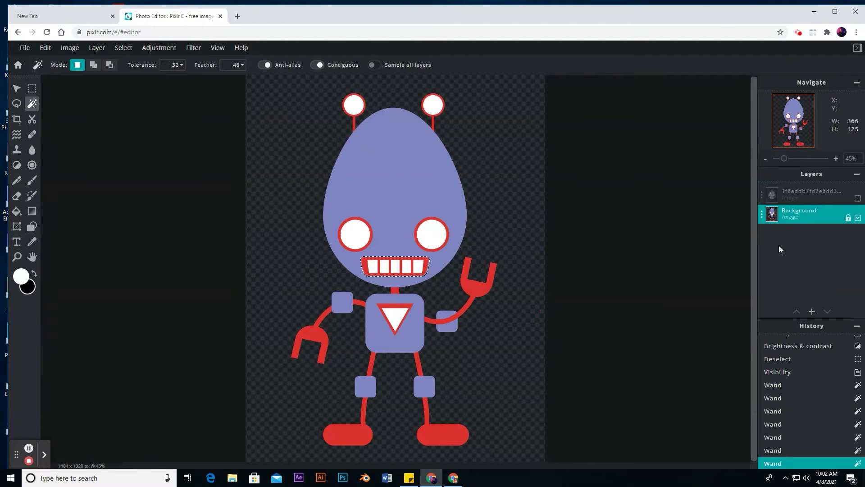
Show the metal texture layer, lower the brightness of the mouth area on it to -79, and remove the selection
click(858, 198)
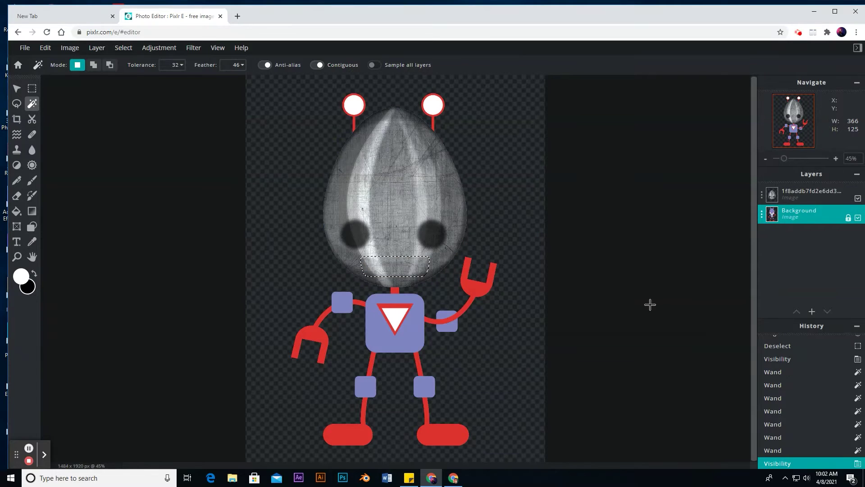
click(801, 193)
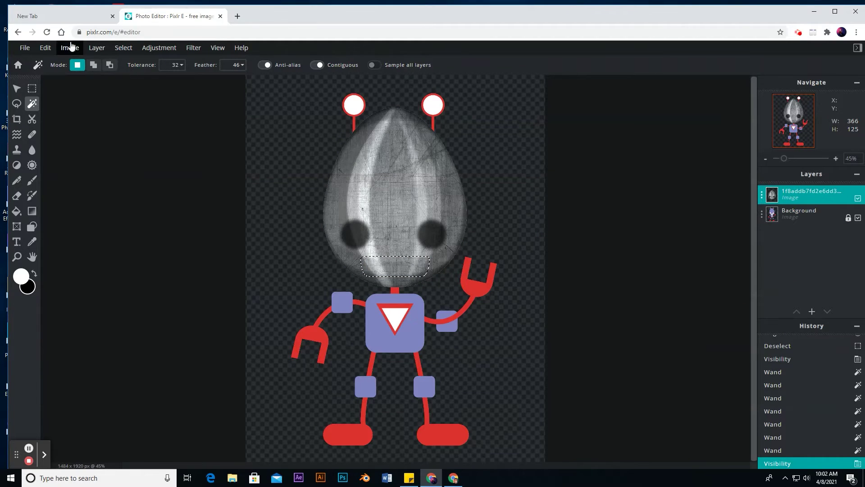
click(150, 52)
click(167, 101)
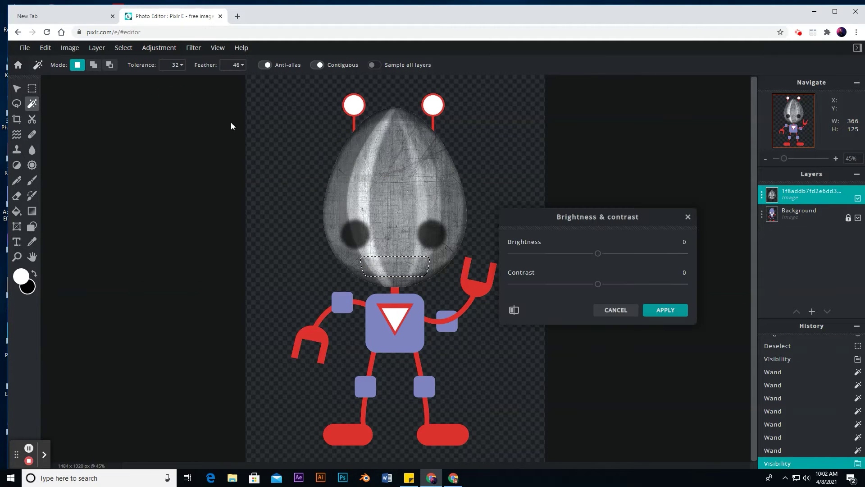
click(546, 253)
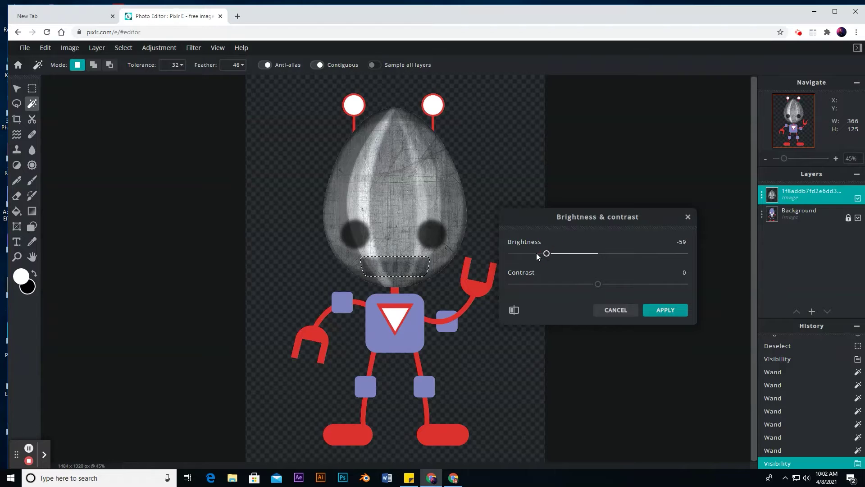
click(529, 253)
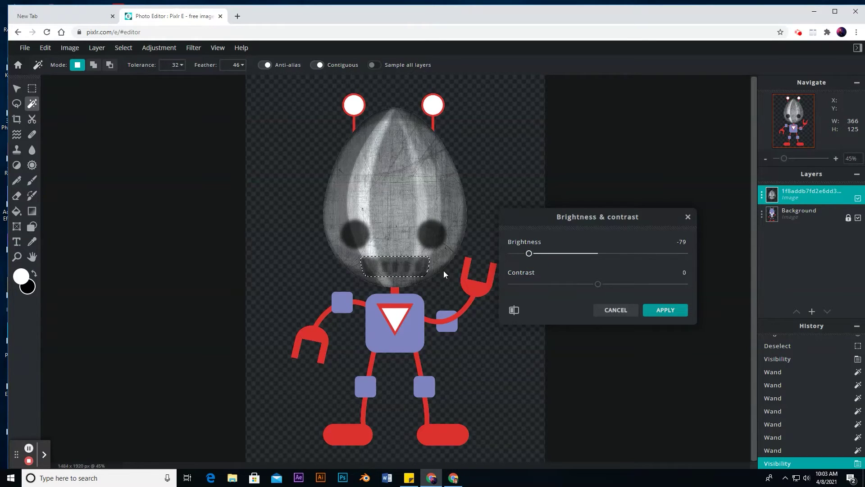
click(660, 310)
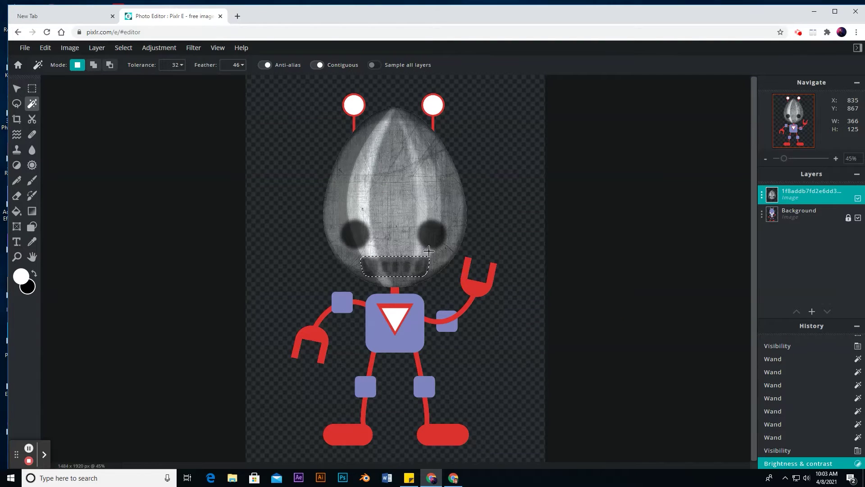
key(ctrl+d)
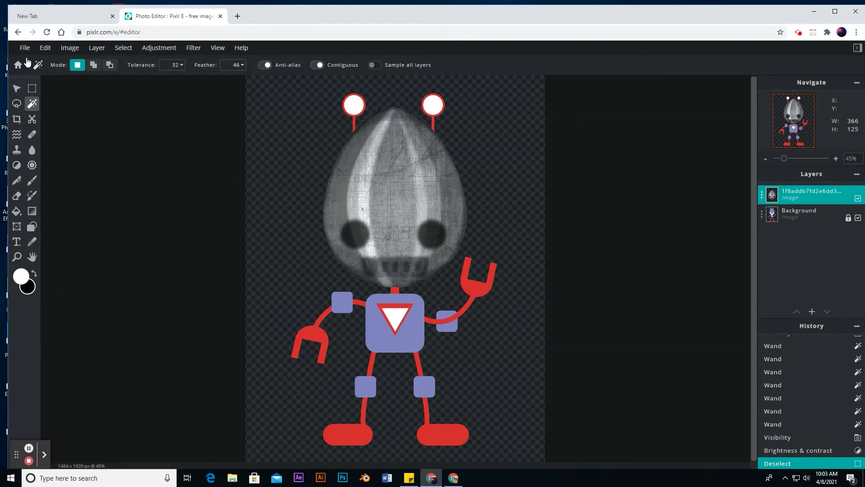
Add the green glass ball picture kristallglaskugel-100-smaragdgruen as an image layer and place it over the lower middle of the head
click(812, 312)
click(554, 242)
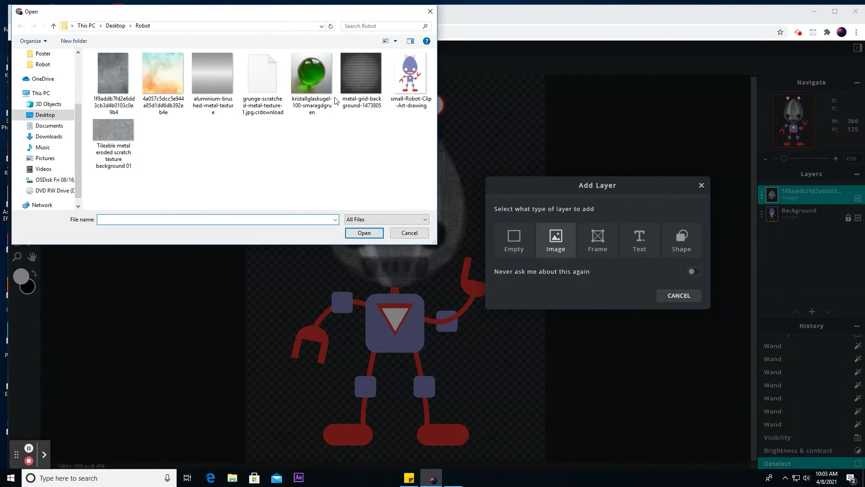
click(318, 78)
click(364, 232)
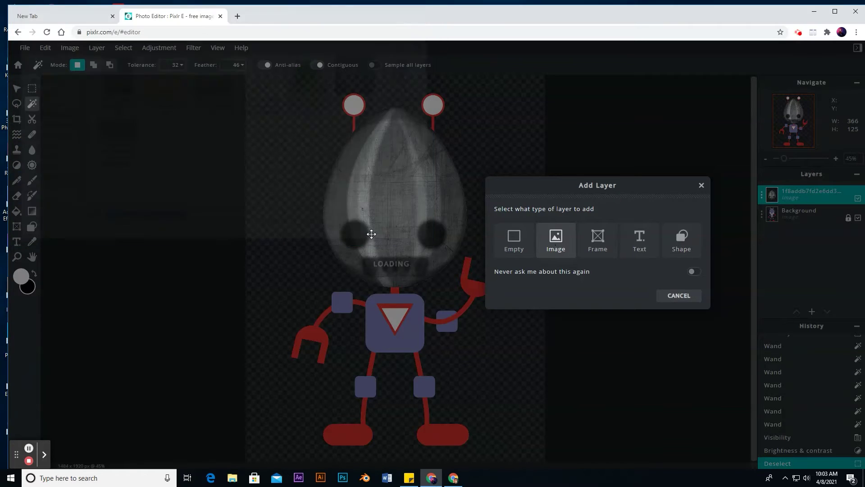
drag(406, 274, 414, 244)
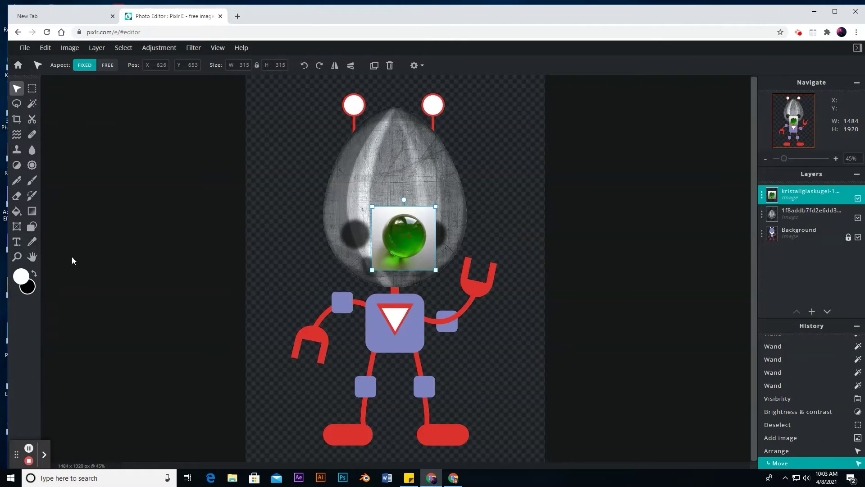
Cut out the green ball with an elliptical selection of about 206 x 202 px, clearing everything around it, and remove the selection
click(31, 90)
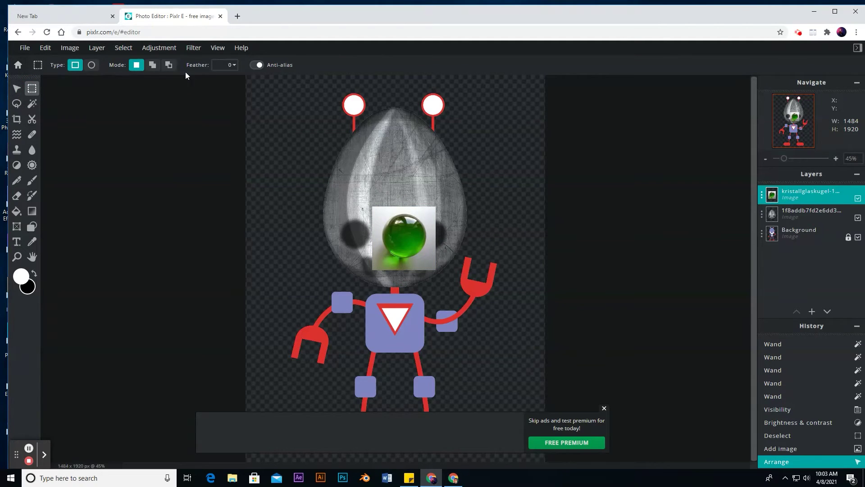
click(91, 65)
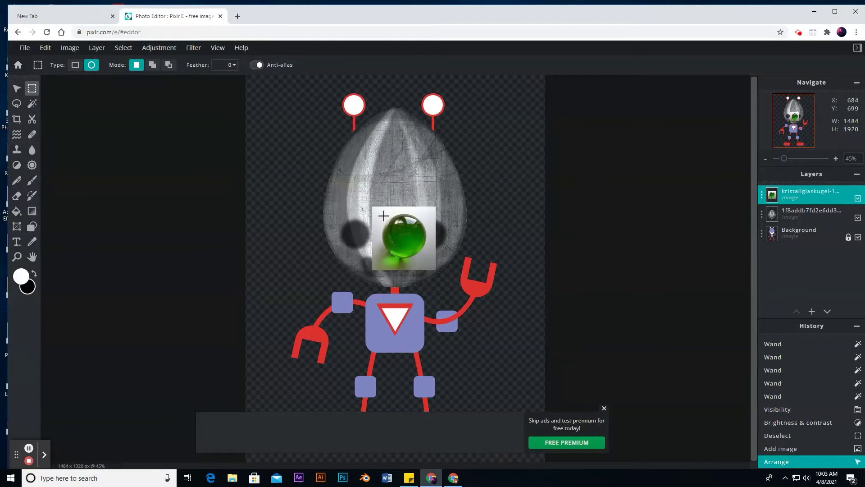
drag(385, 215, 415, 238)
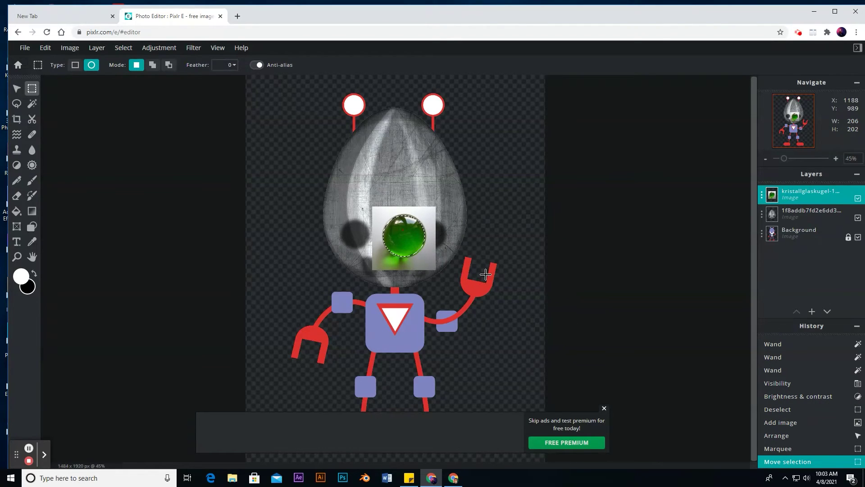
click(604, 409)
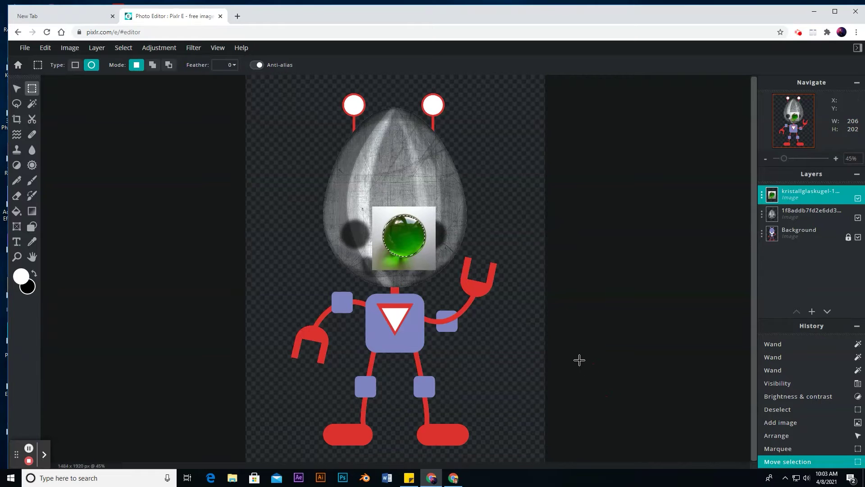
key(alt)
key(ctrl+shift+i)
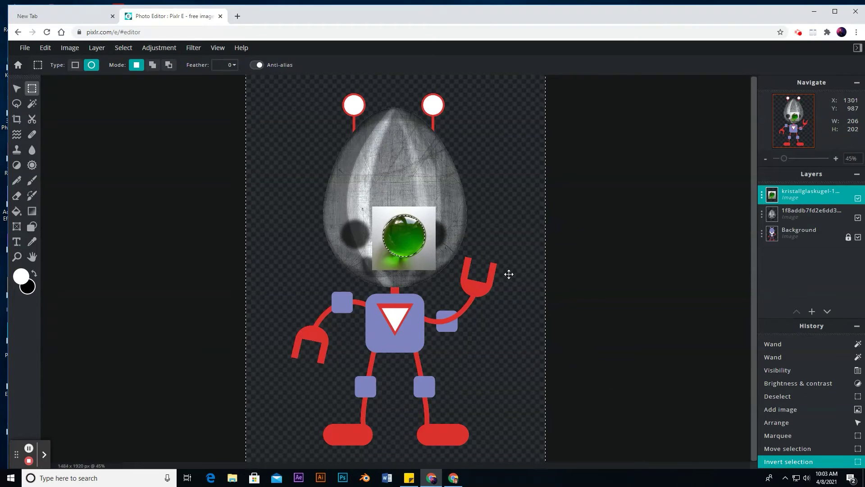
key(Delete)
key(ctrl+d)
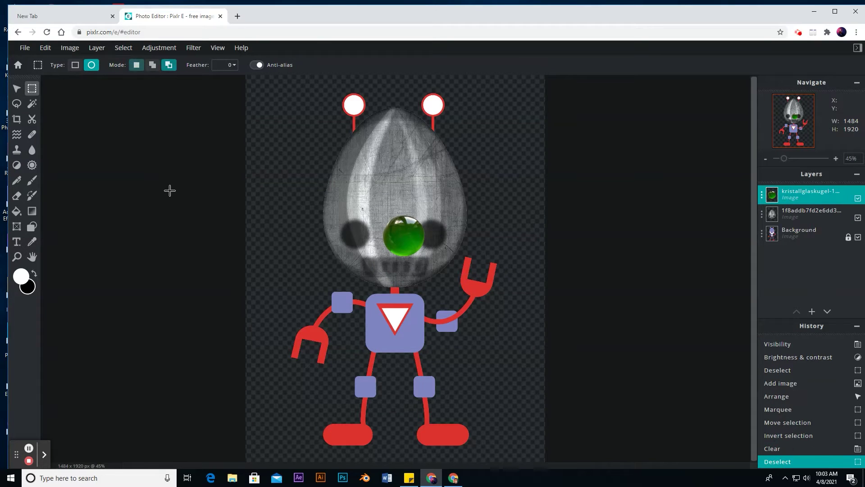
Scale the green ball down to about 112 x 110 px and position it over the dark eye on the head's right side
click(16, 89)
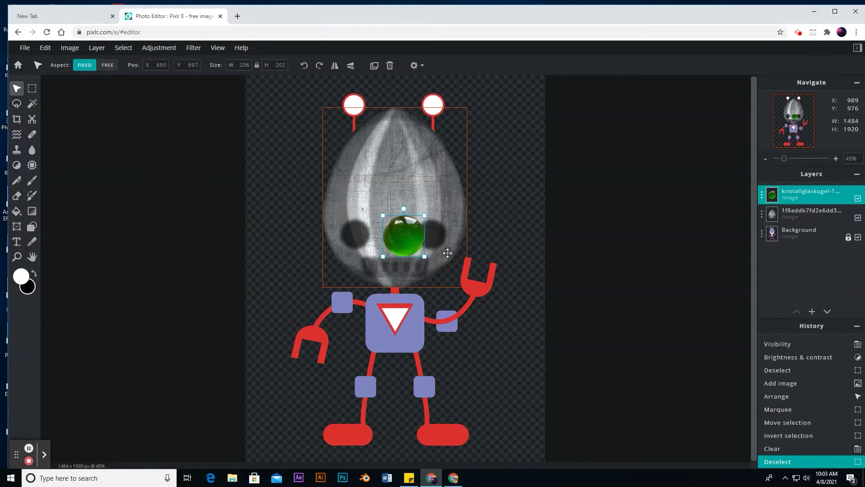
drag(425, 220, 436, 236)
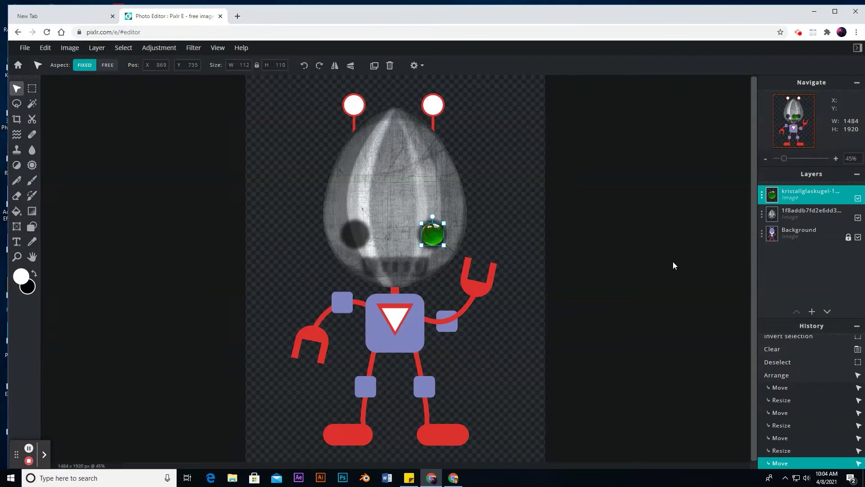
Duplicate the green ball layer and place the copy over the dark eye on the head's left side
click(761, 193)
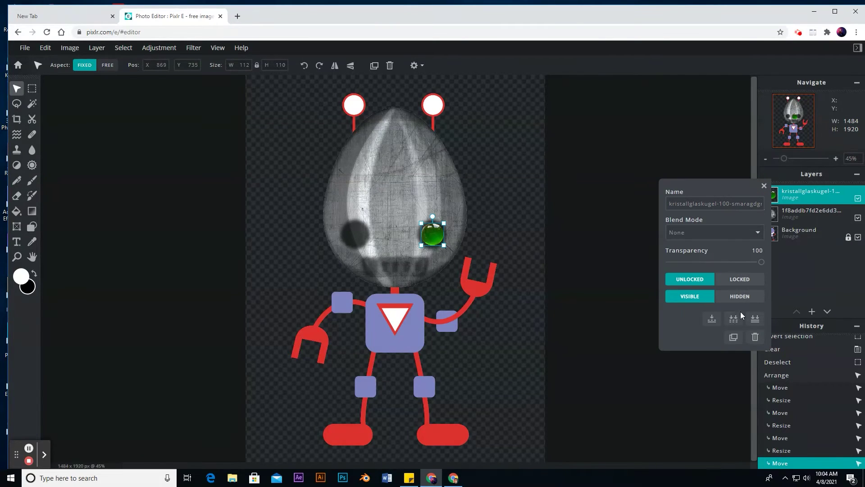
click(735, 338)
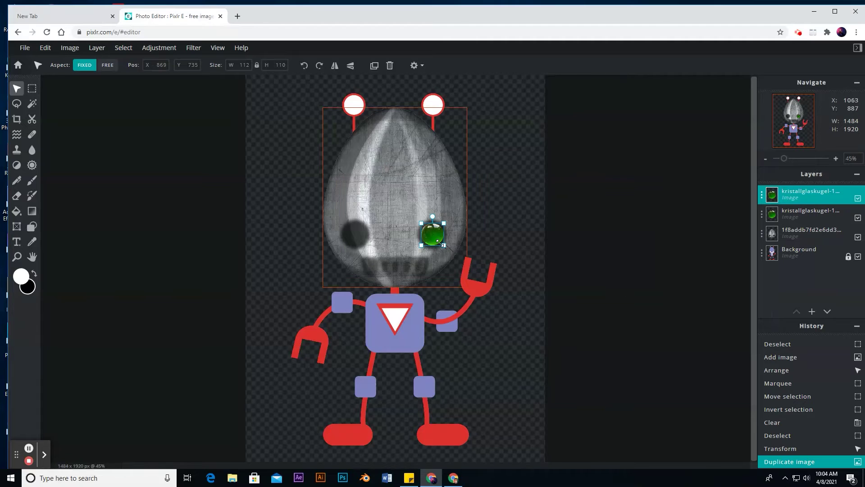
drag(426, 239, 354, 238)
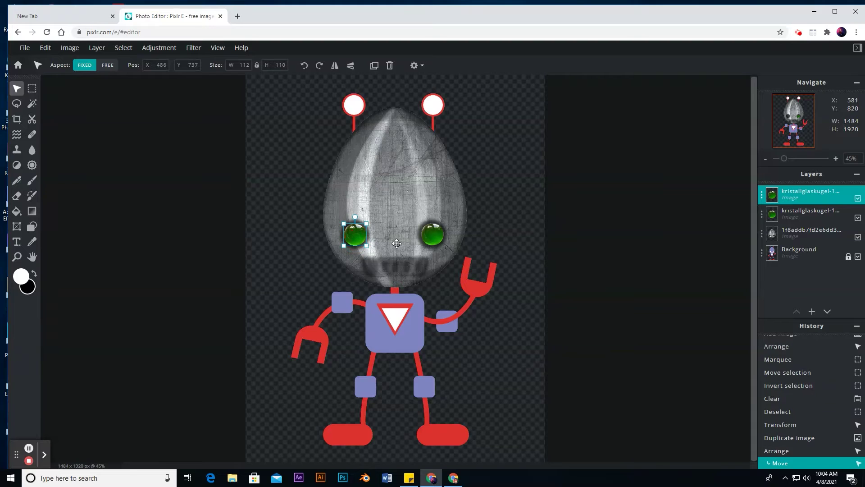
click(605, 281)
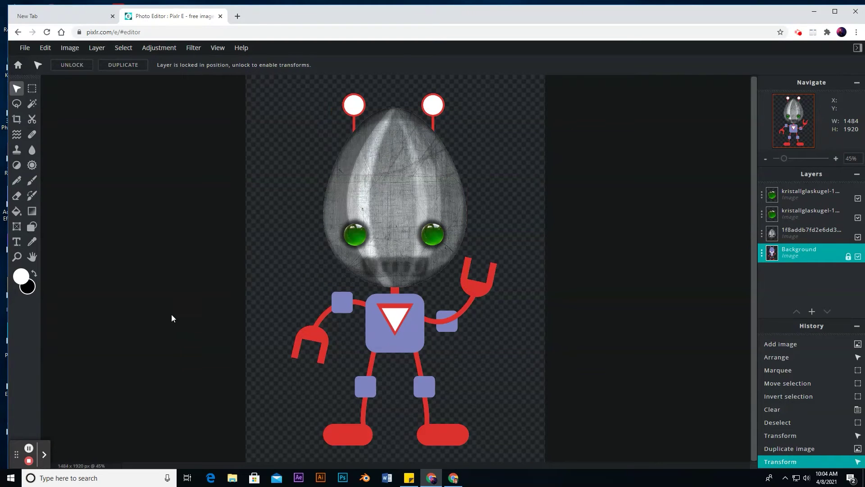
With the lower green ball layer active, draw an elliptical selection of about 87 x 81 px with feather 21 inside the head's left eye
click(17, 257)
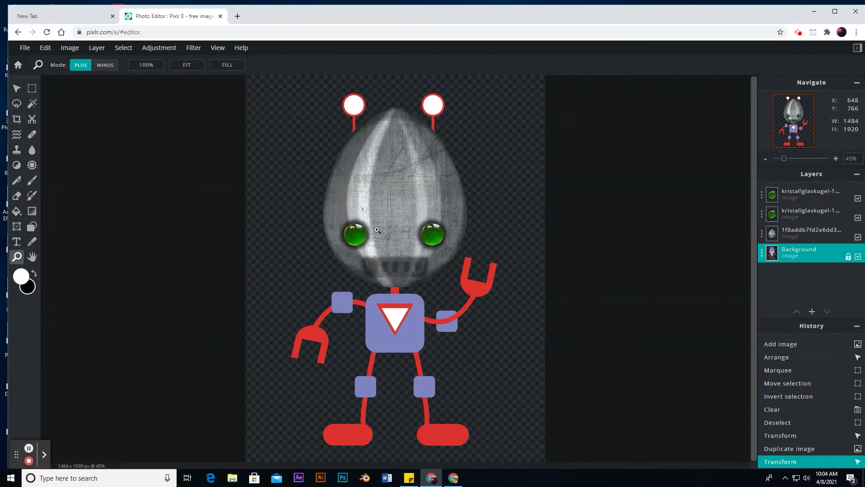
click(396, 228)
click(396, 228)
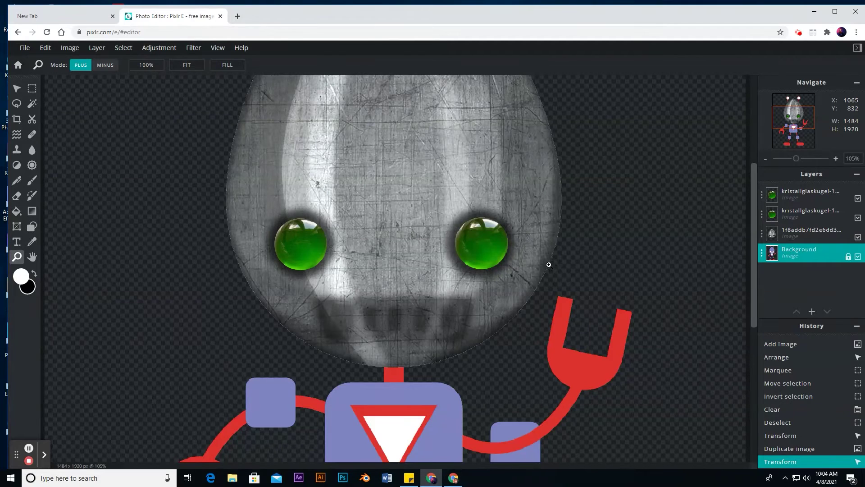
click(766, 214)
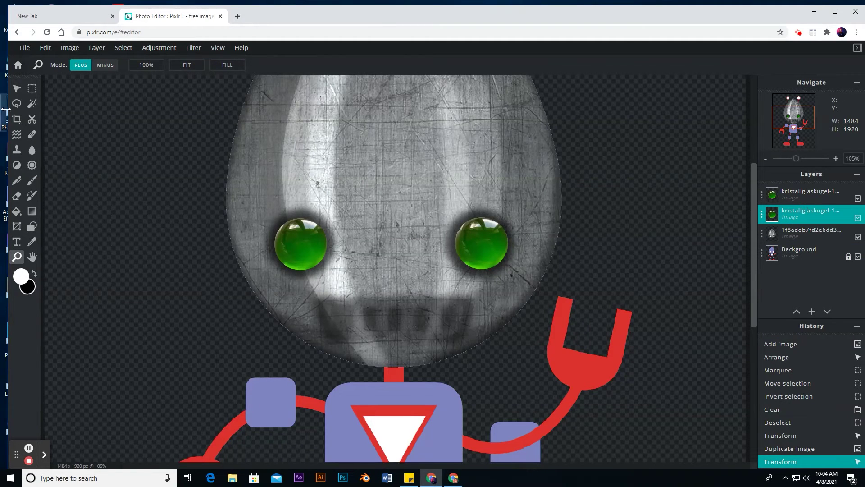
click(32, 88)
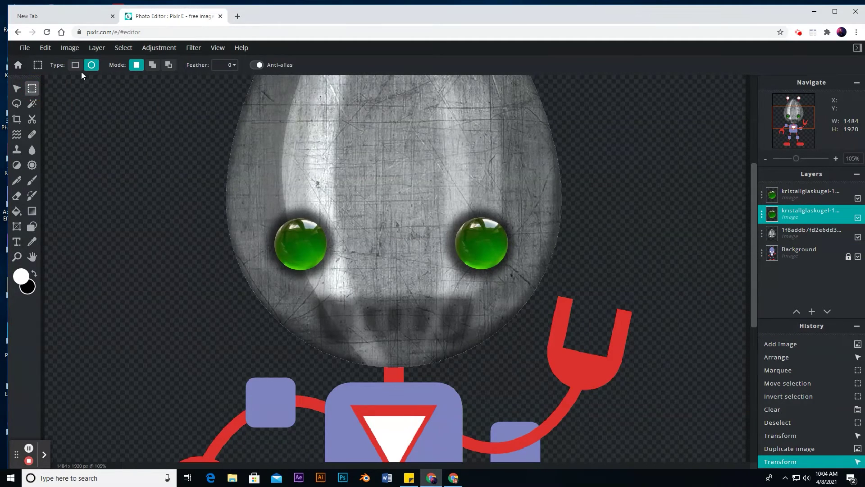
click(231, 64)
click(169, 81)
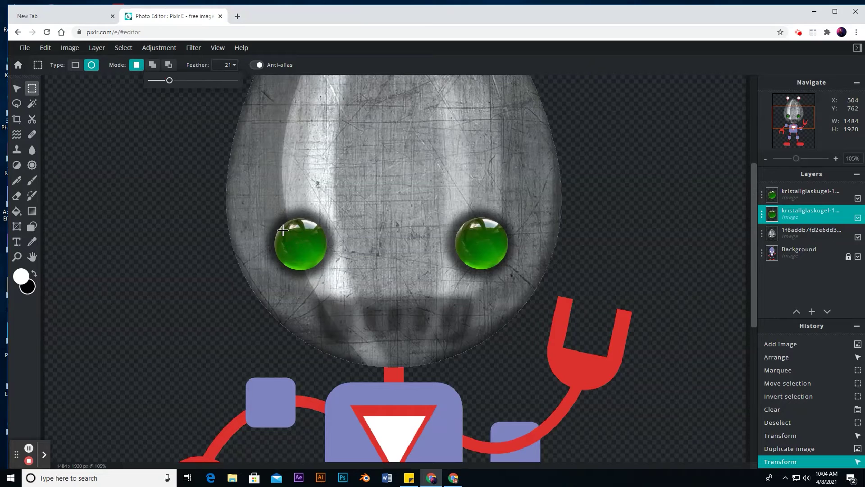
drag(282, 227, 323, 266)
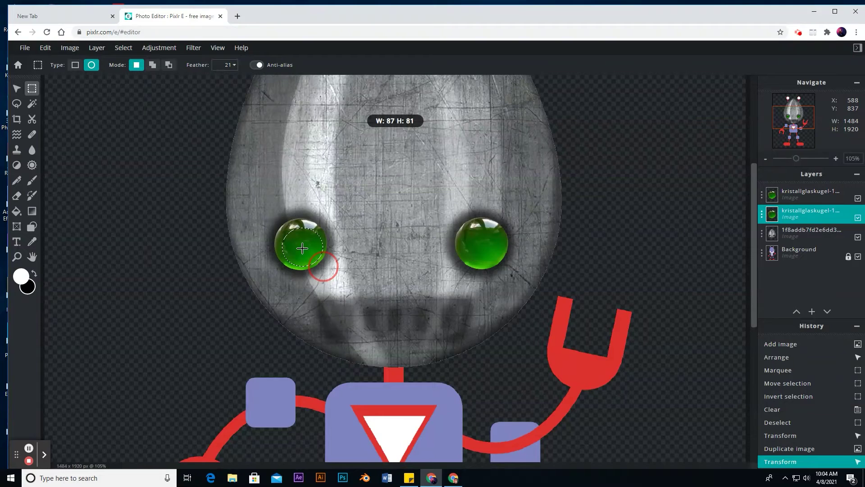
drag(302, 248, 300, 247)
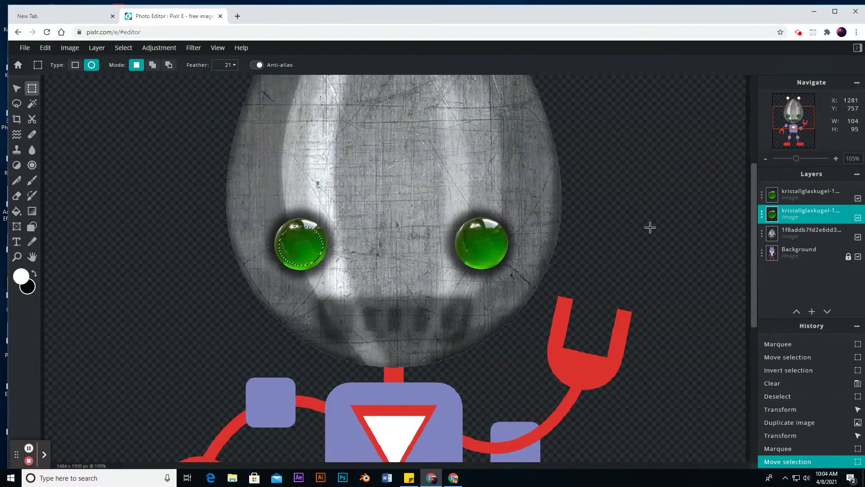
Move the feathered selection onto the green eye on the head's right side and invert it
click(857, 218)
click(858, 218)
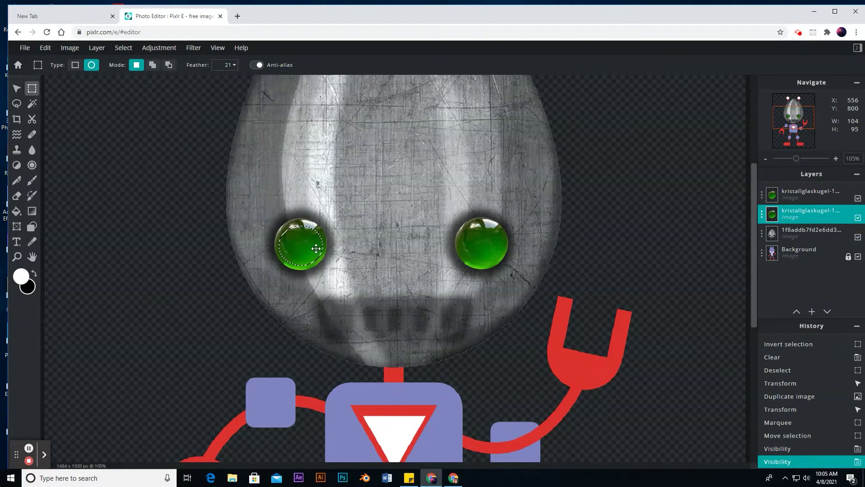
drag(299, 246, 478, 248)
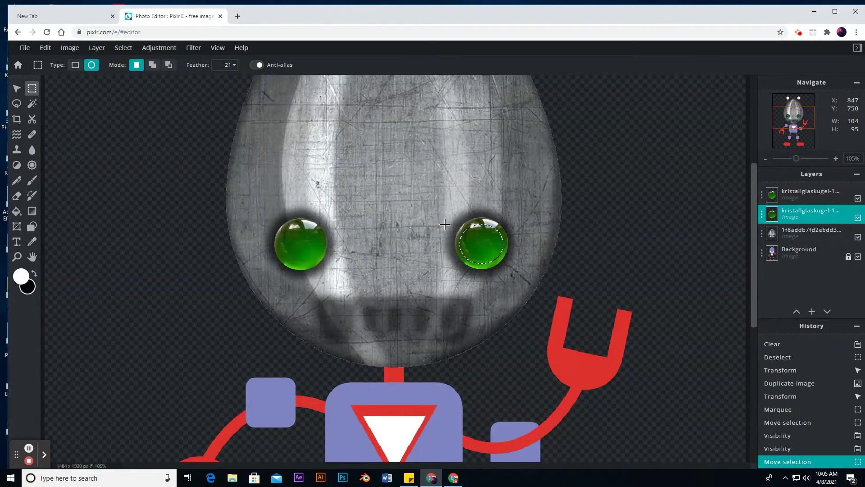
key(alt)
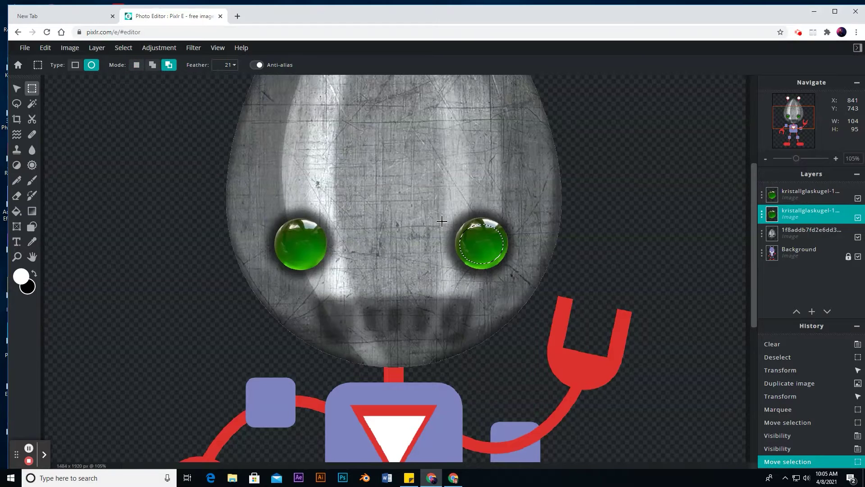
key(ctrl+t)
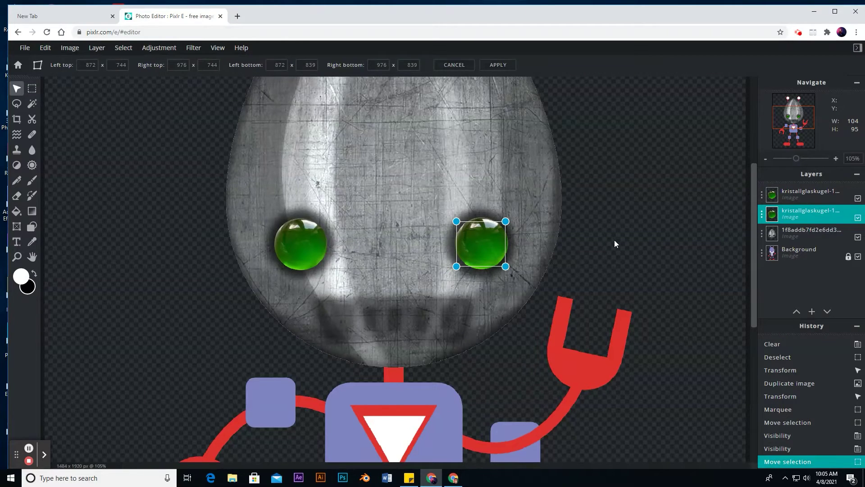
click(614, 244)
click(664, 271)
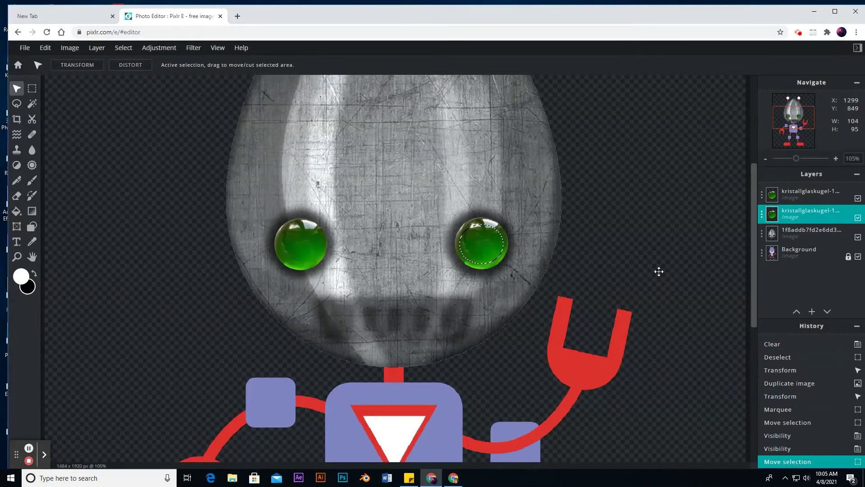
key(ctrl+shift+i)
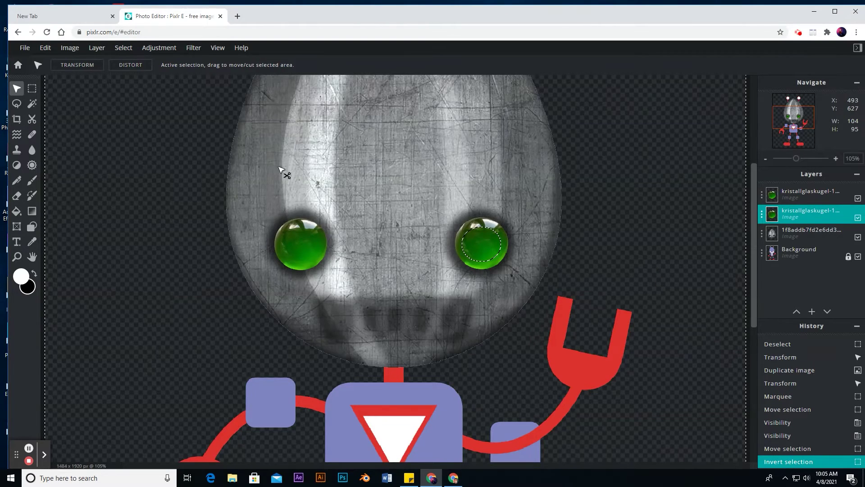
click(153, 50)
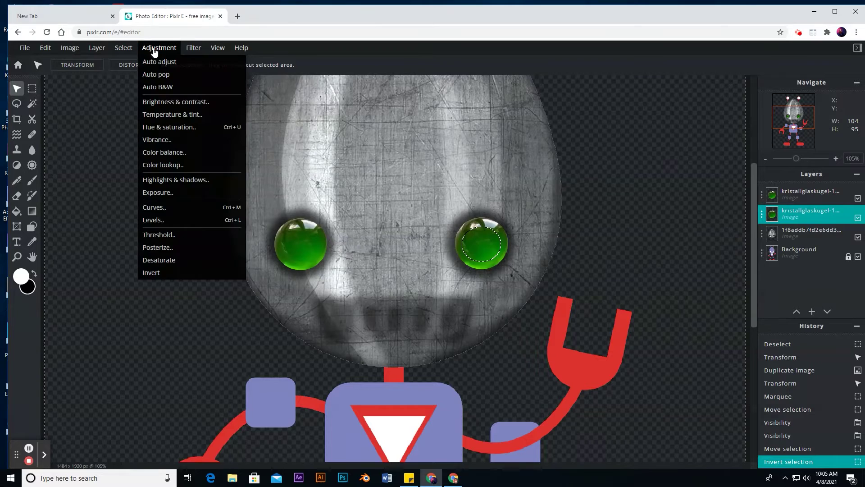
click(179, 102)
drag(569, 251, 493, 266)
drag(506, 217, 570, 204)
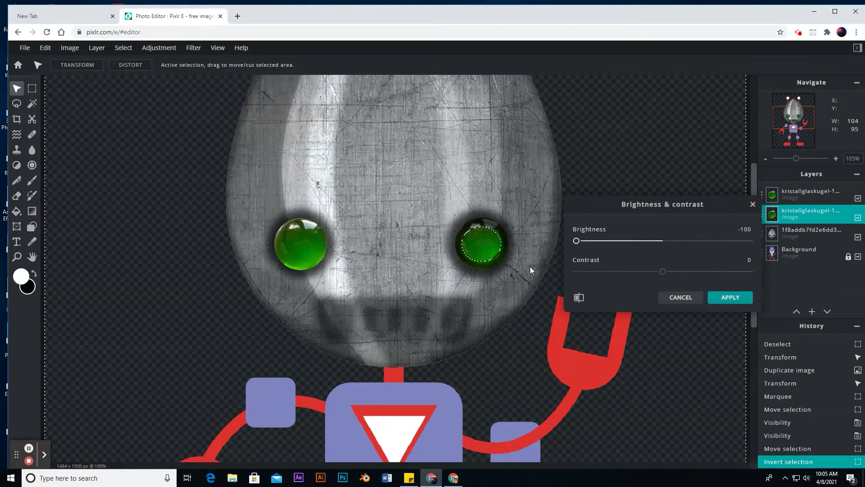
click(681, 296)
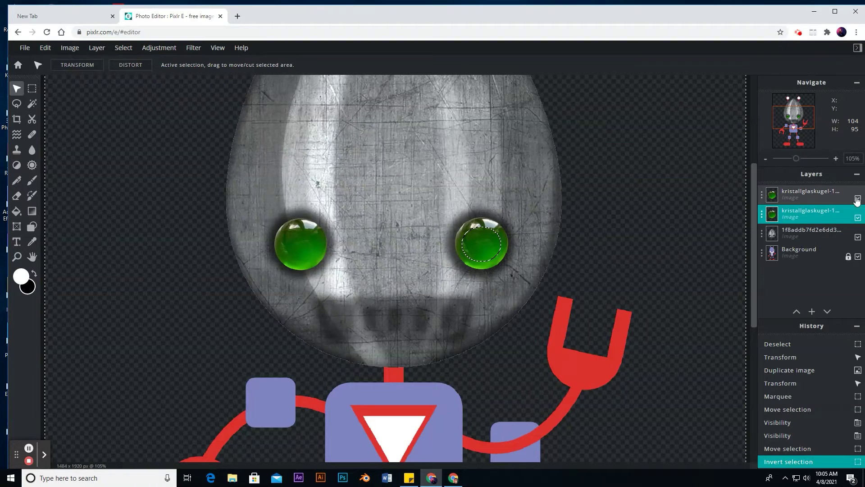
Add an empty layer above the right eye's ball layer and set the brush to 100% softness and 0% step
mouse_move(812, 311)
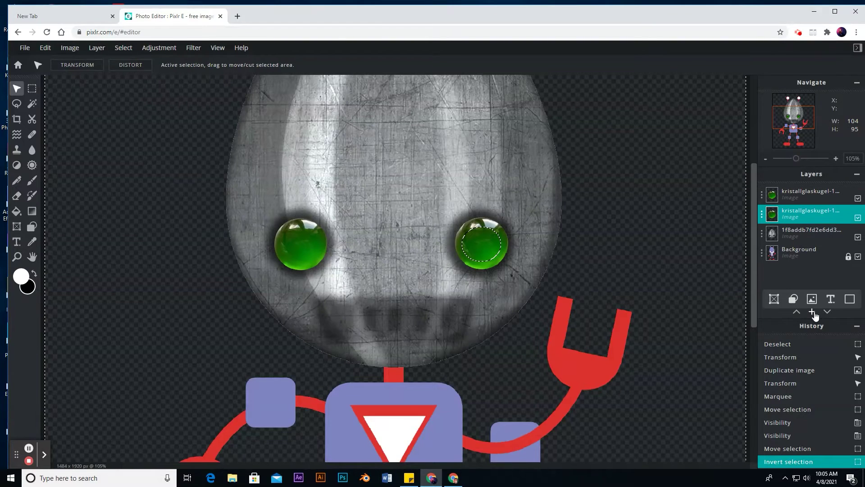
click(850, 300)
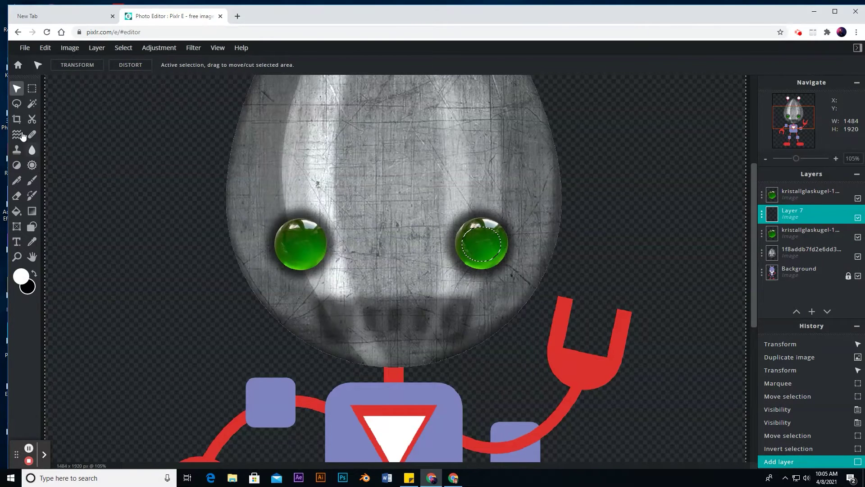
click(31, 180)
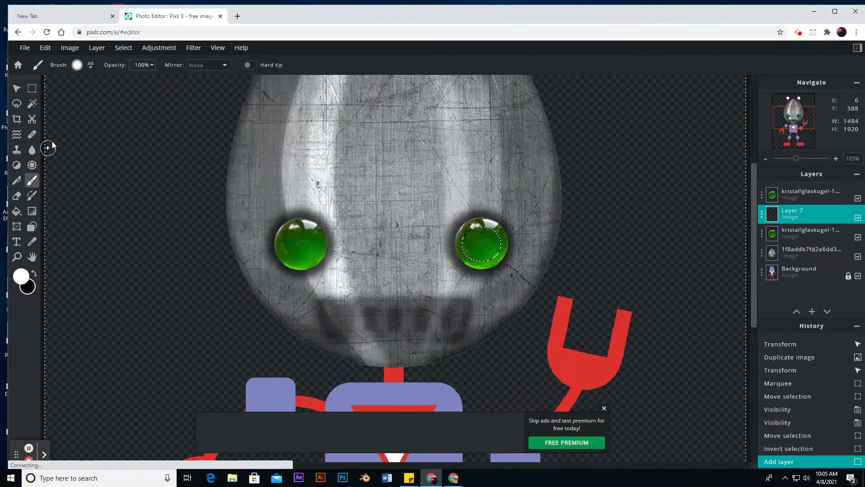
click(91, 67)
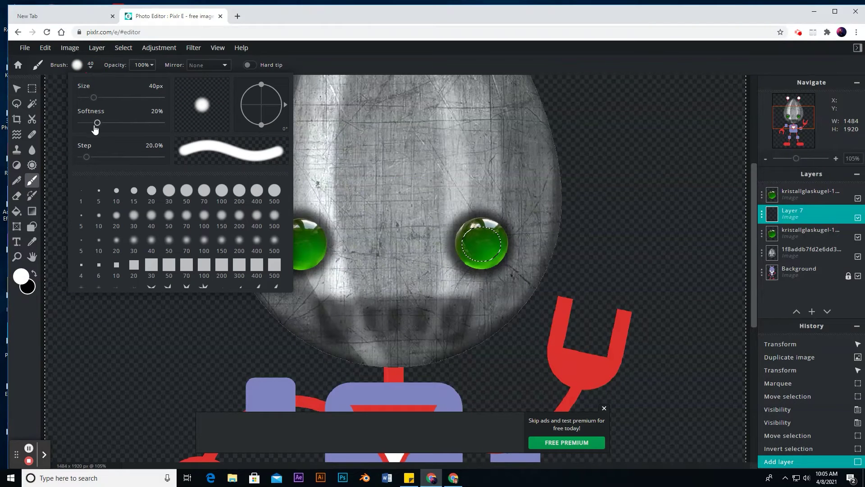
mouse_move(93, 122)
mouse_down()
mouse_move(63, 130)
mouse_move(171, 132)
mouse_up()
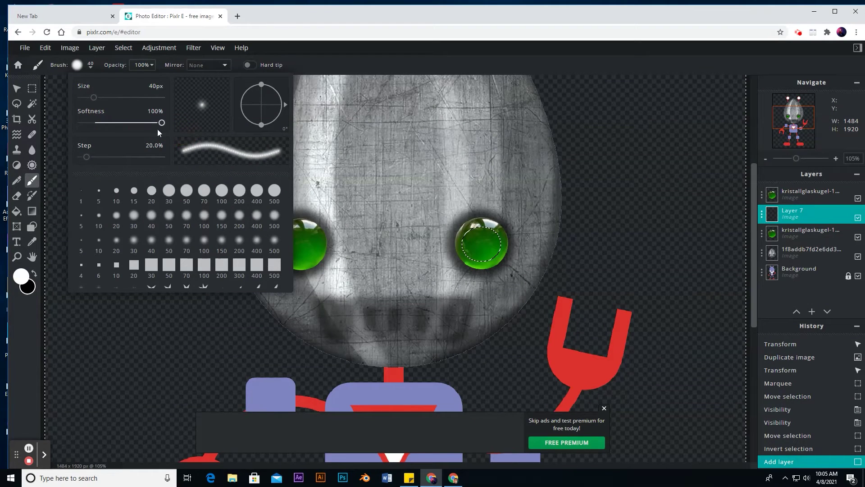
drag(89, 158, 77, 158)
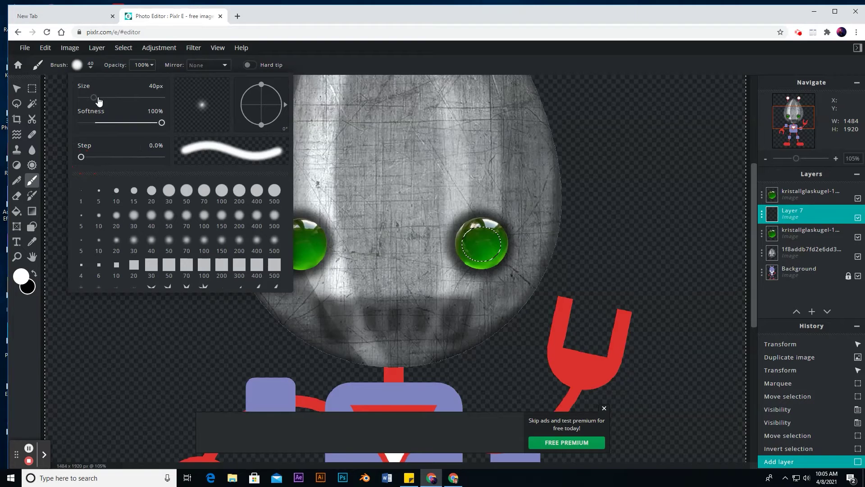
drag(96, 100, 100, 98)
click(568, 196)
Enlarge the soft brush to 376 px so it covers the whole green eye on the head's right side
key(bracketright)
key(bracketright)
key(bracketright)
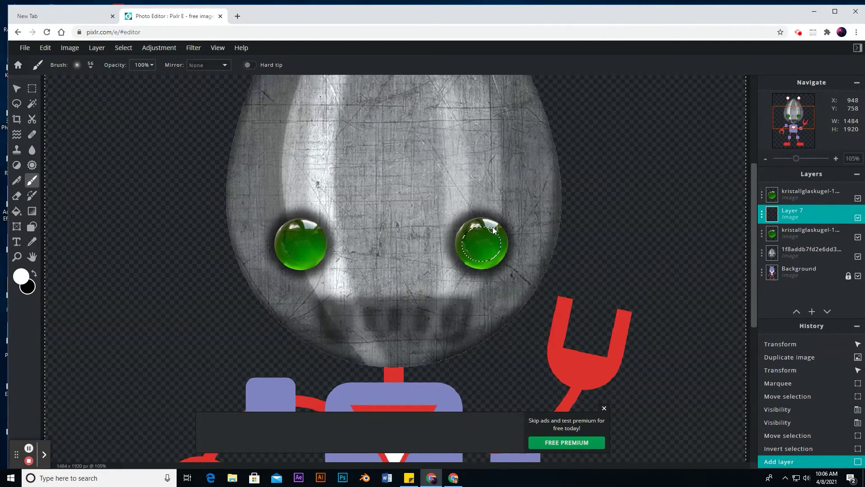
key(bracketright)
key(bracketright)
key(bracketright)
key(bracketright)
key(bracketright)
key(bracketright)
key(bracketright)
key(bracketright)
key(bracketright)
key(bracketright)
key(bracketright)
key(bracketright)
key(bracketright)
key(bracketright)
key(bracketright)
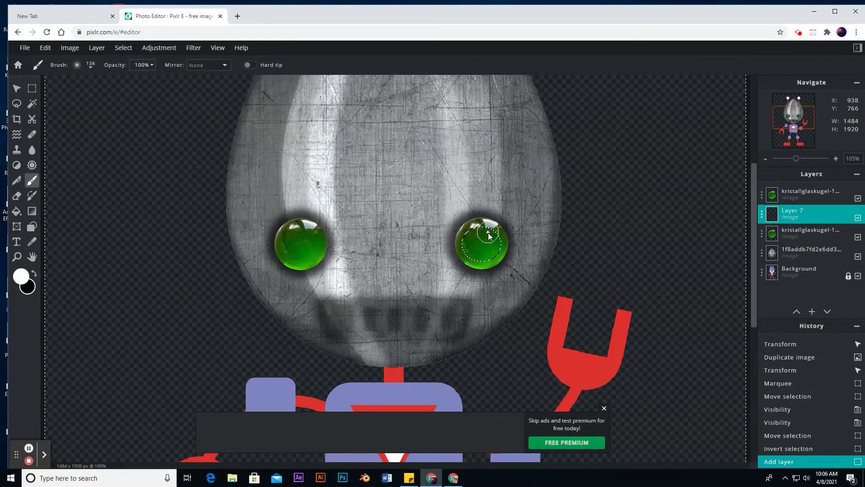
key(bracketright)
key(bracketright)
key(bracketright)
key(bracketright)
key(bracketright)
key(bracketright)
key(bracketright)
key(bracketright)
key(bracketright)
key(bracketright)
key(bracketright)
key(bracketright)
key(bracketright)
key(bracketright)
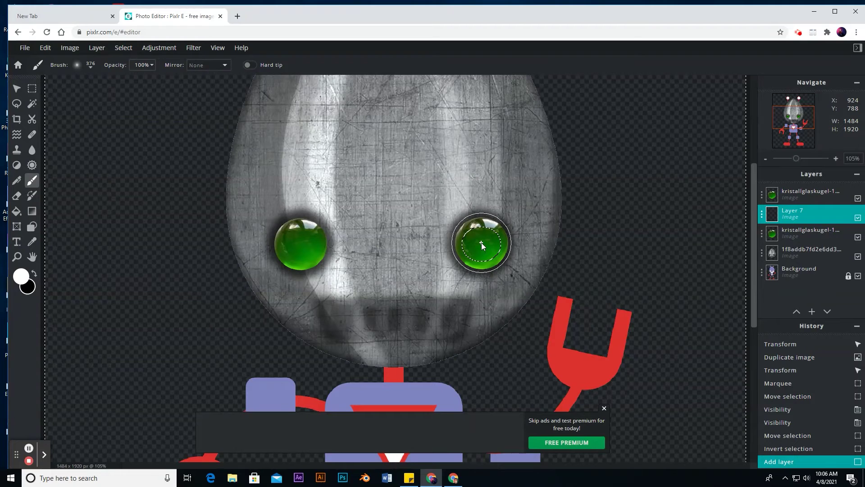
Try a single white brush dab centred on the head's right eye and undo it
click(482, 244)
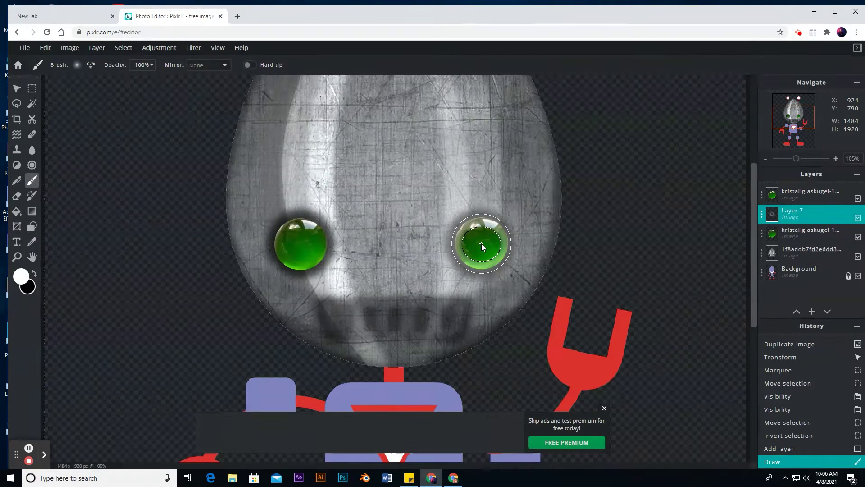
key(ctrl+z)
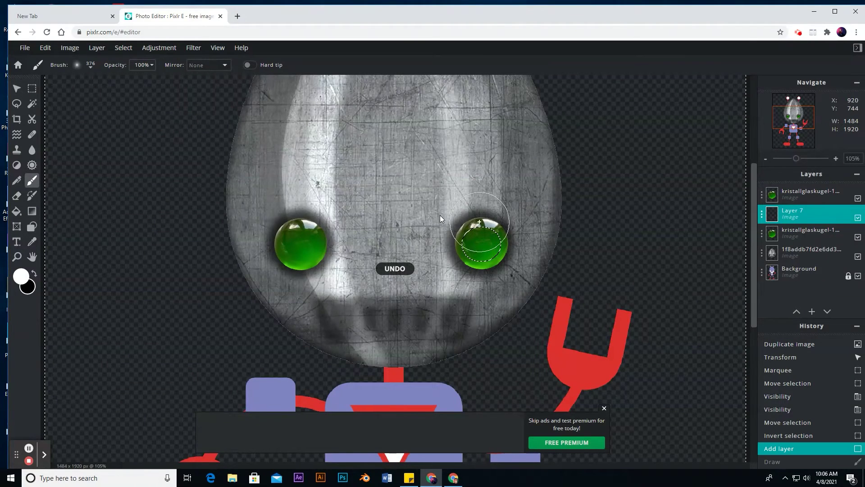
Switch the brush color to black and paint four dabs centred on the head's right eye to darken its surroundings
click(33, 274)
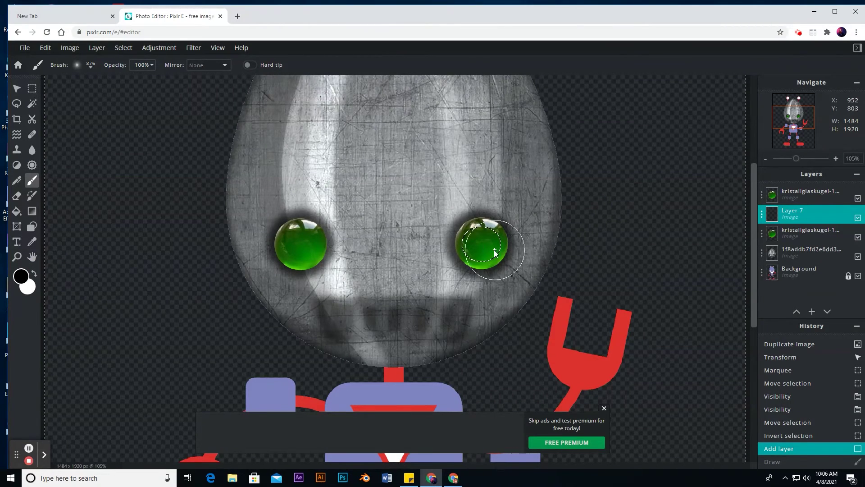
click(483, 245)
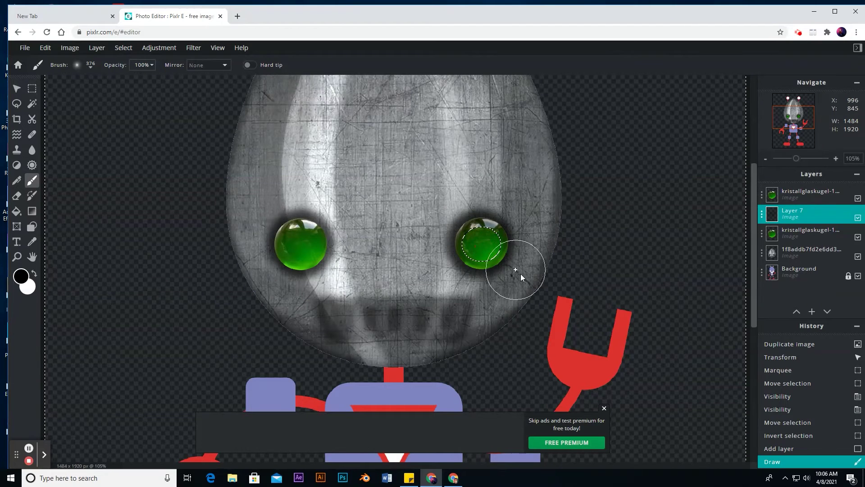
click(480, 245)
click(481, 245)
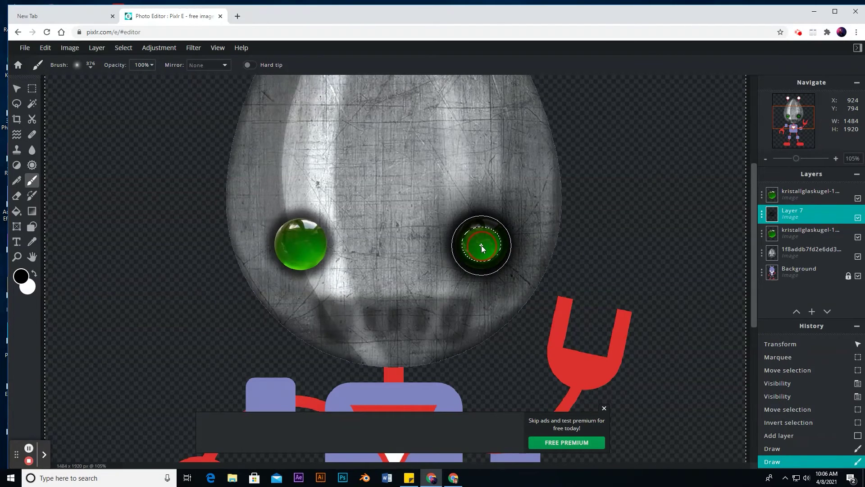
click(481, 246)
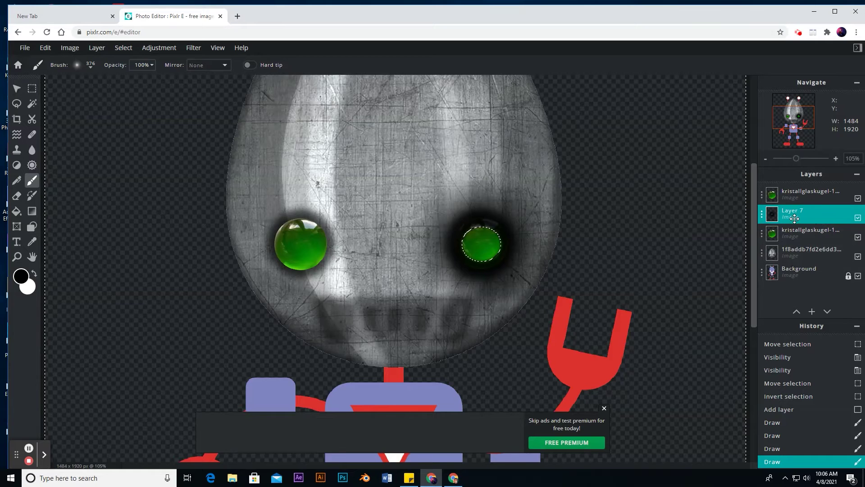
Set the shading layer around the head's right eye to the Multiply blend mode and remove the selection
click(761, 216)
click(705, 252)
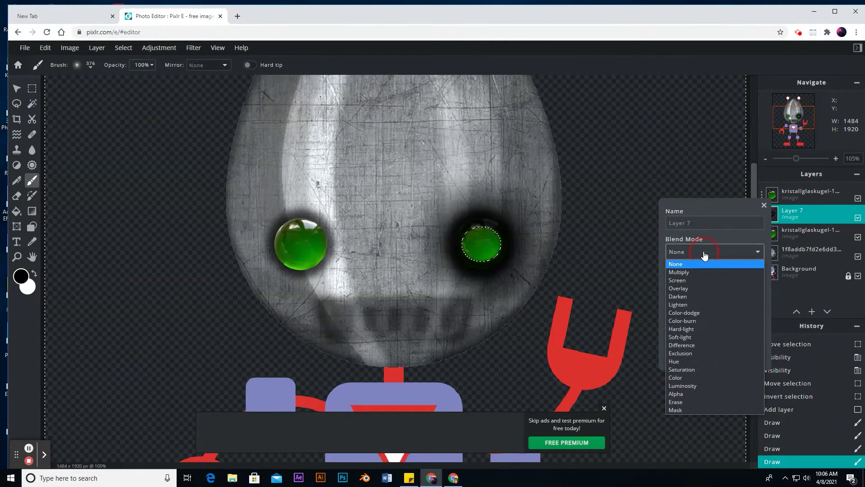
click(689, 272)
key(ctrl+d)
key(shift+plus)
key(shift+plus)
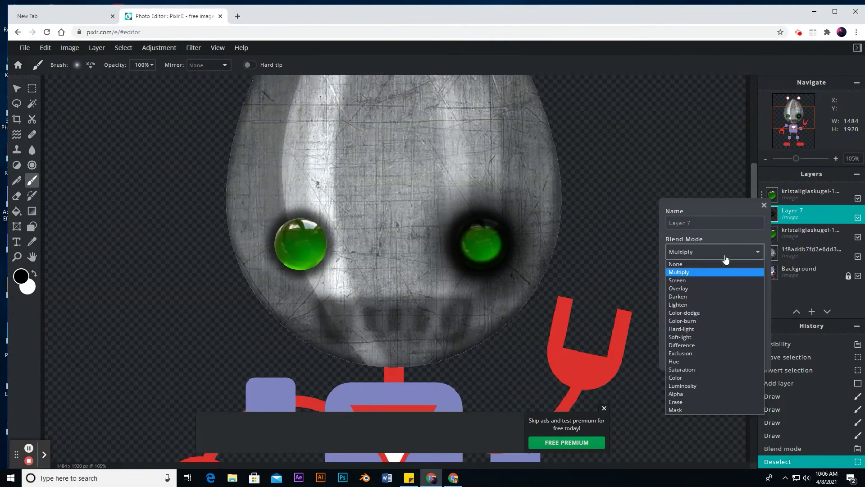
Try the Color-dodge, Soft-light, Hard-light and Difference blend modes on the eye's shading layer
click(706, 251)
click(693, 313)
click(706, 252)
click(692, 337)
click(690, 252)
click(692, 329)
click(693, 252)
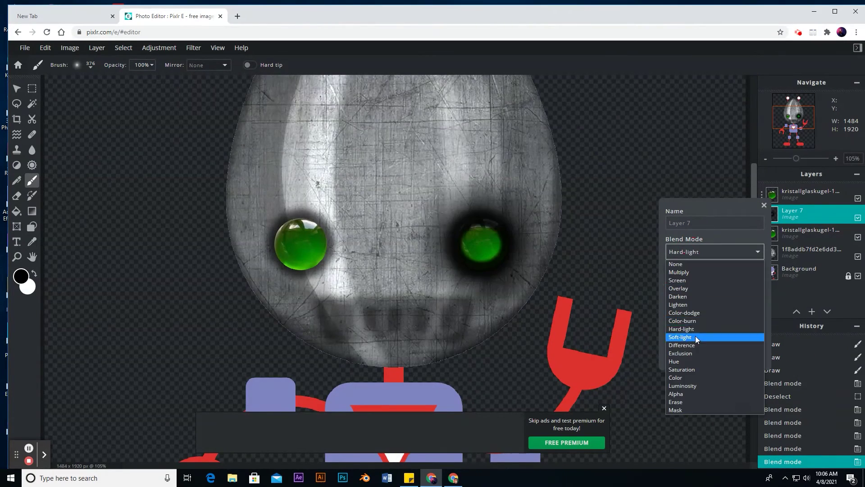
click(694, 345)
Set the shading layer's blend mode to Luminosity and its transparency to 31
click(690, 388)
drag(724, 282, 699, 301)
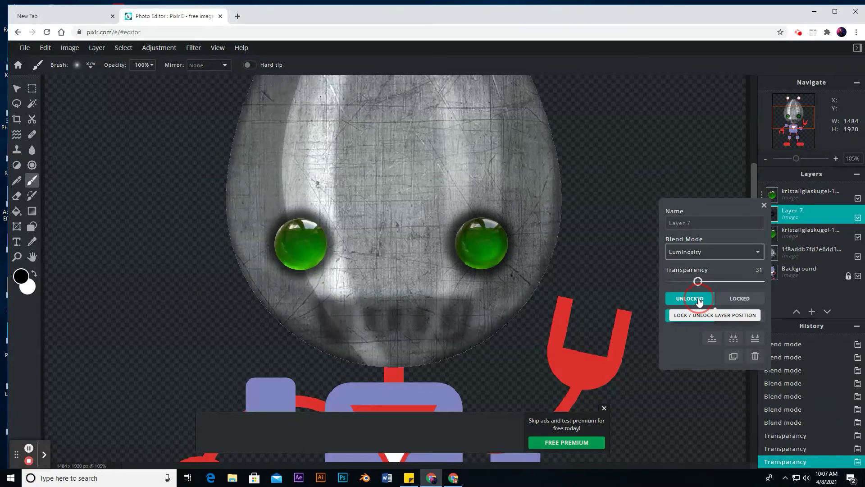
click(764, 206)
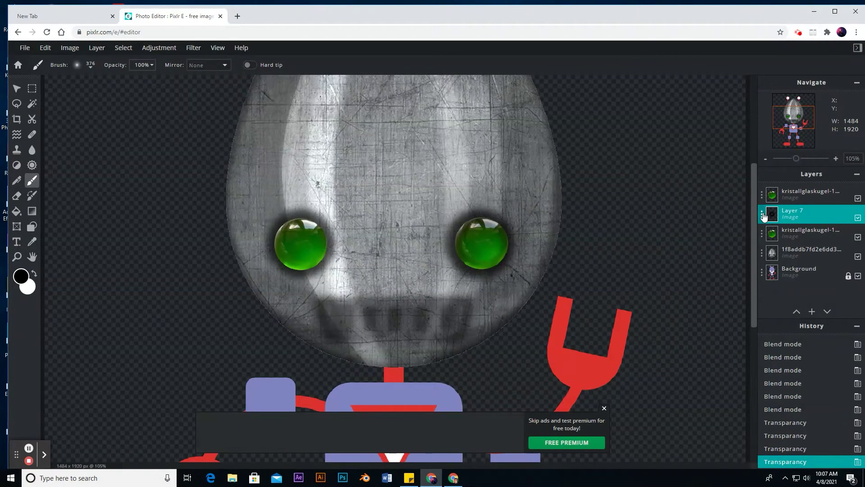
Duplicate the shading layer and free-transform the copy to about 487 × 538 px, centred on the head's right eye
click(761, 214)
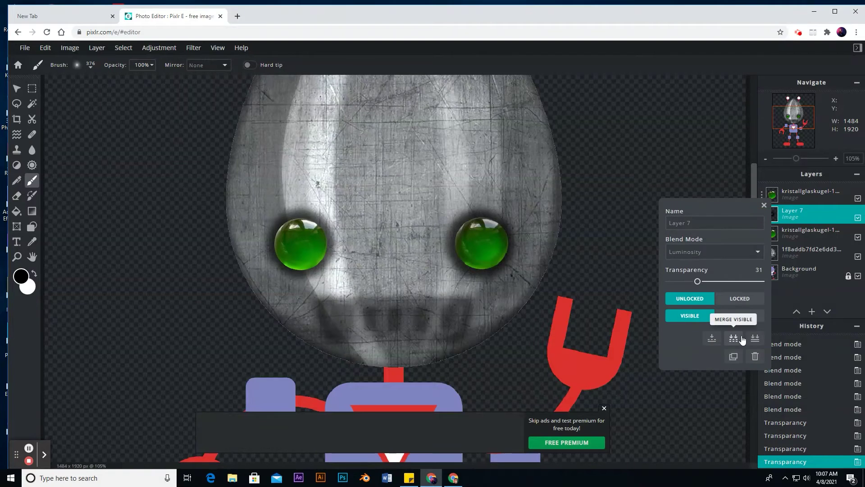
click(734, 355)
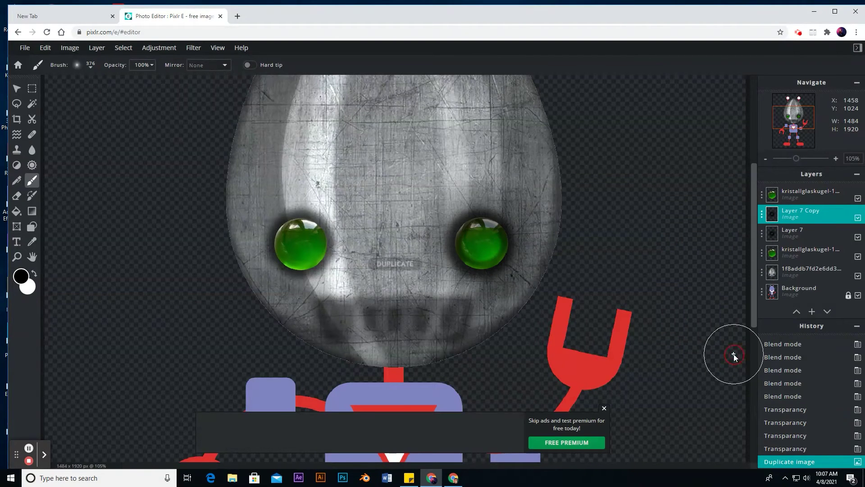
click(45, 48)
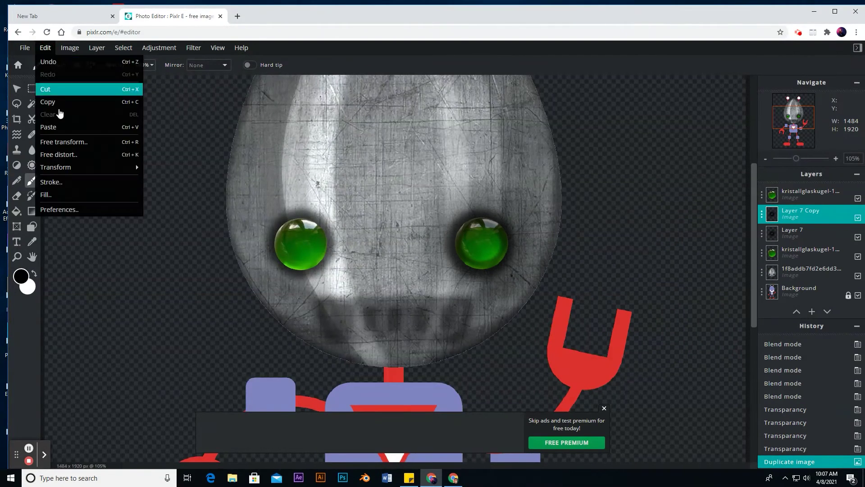
click(71, 143)
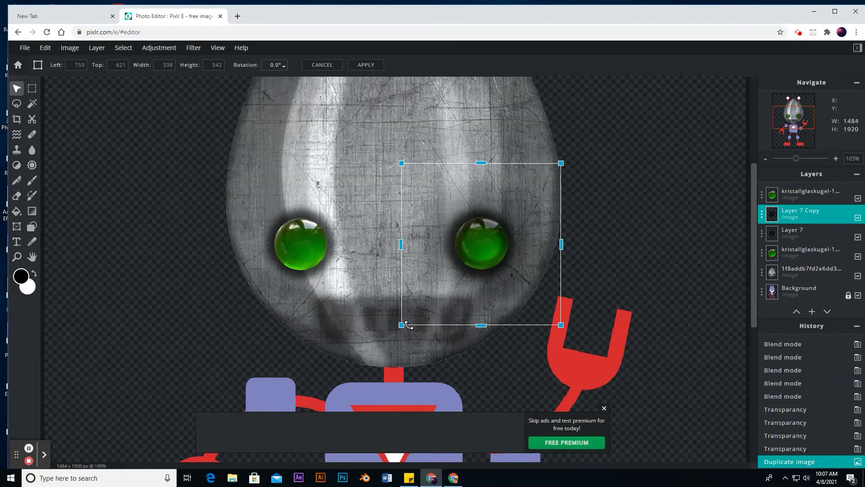
drag(402, 325, 331, 396)
drag(455, 165, 452, 144)
drag(445, 274, 475, 251)
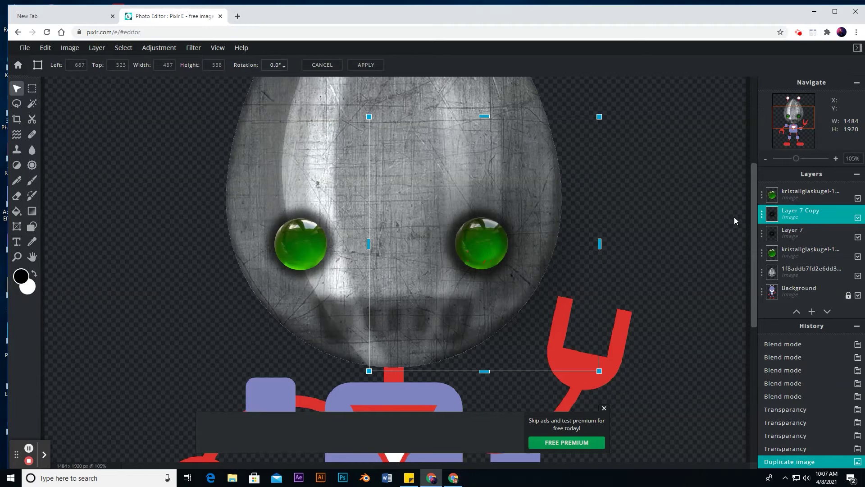
click(734, 218)
Set the copied shading layer to the Multiply blend mode with a transparency of 78
click(771, 208)
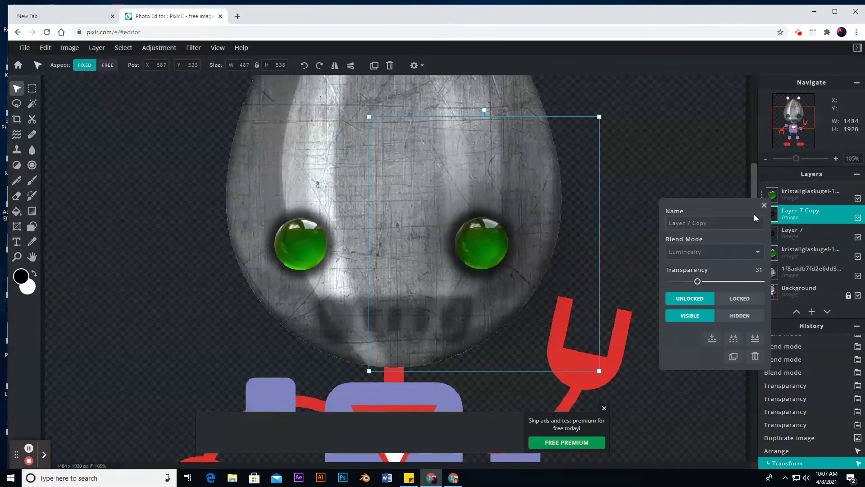
click(718, 253)
click(694, 273)
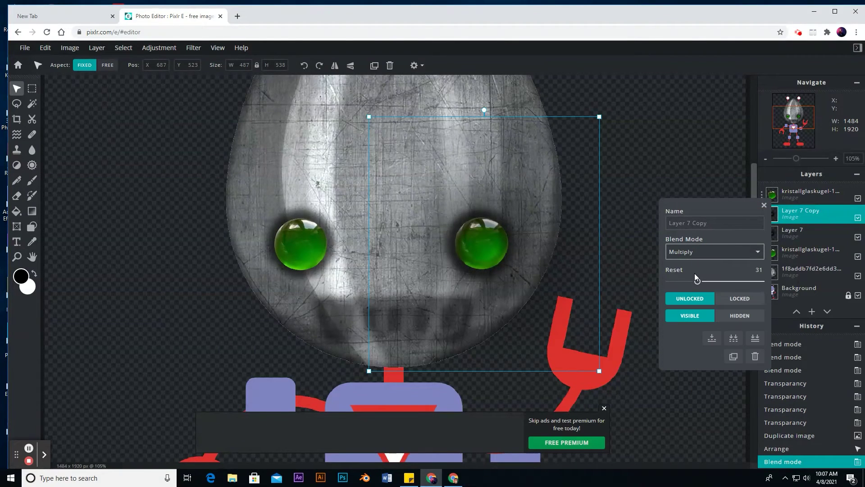
drag(698, 280, 722, 281)
click(742, 281)
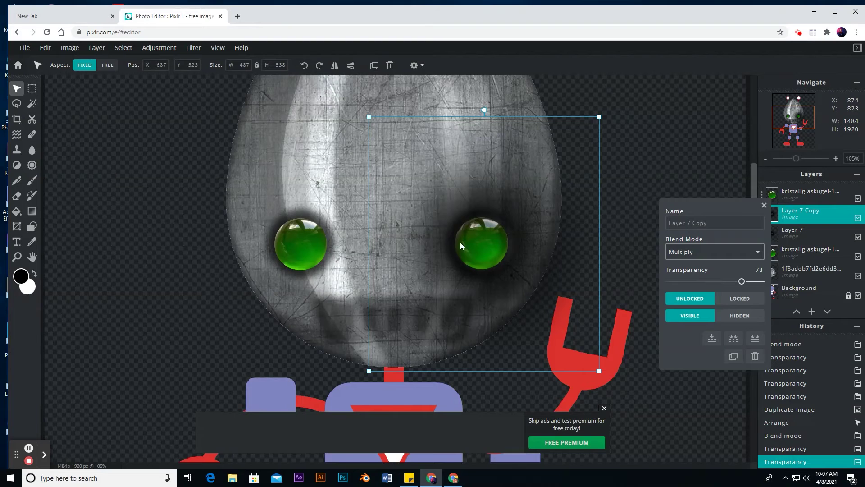
Shrink the copied shading to about 412 × 455 px and recentre it over the right eye
click(623, 387)
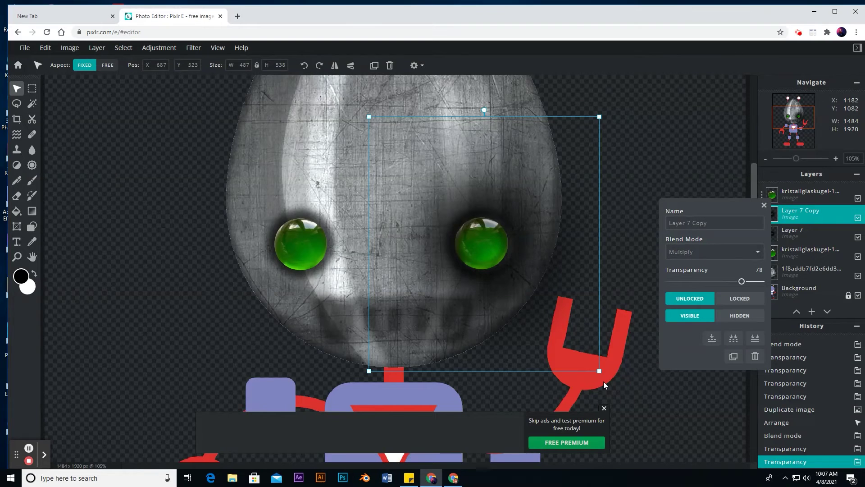
drag(599, 370, 564, 331)
drag(456, 226, 472, 249)
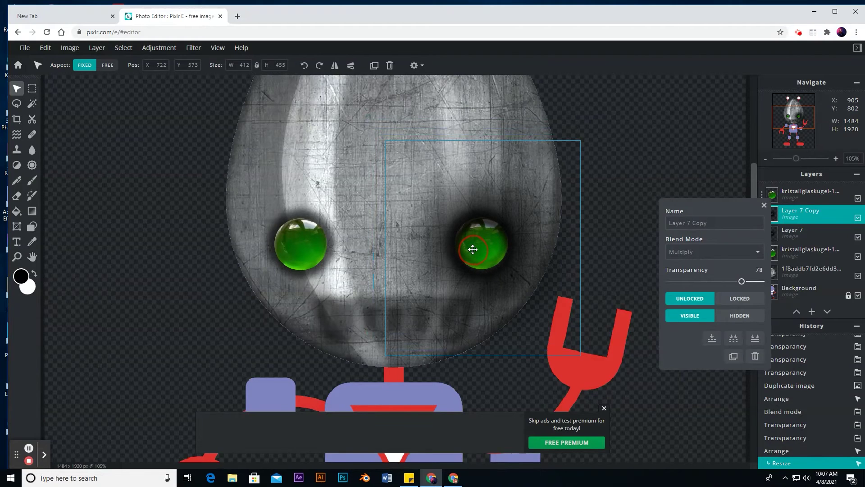
click(626, 163)
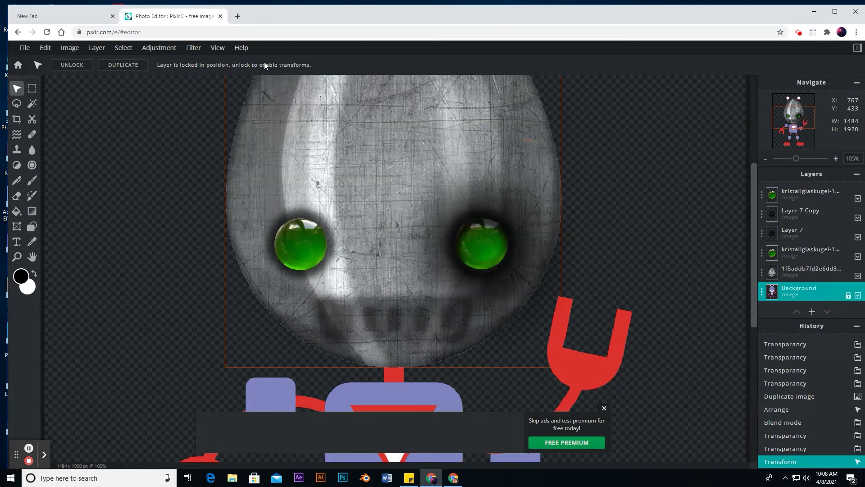
click(27, 48)
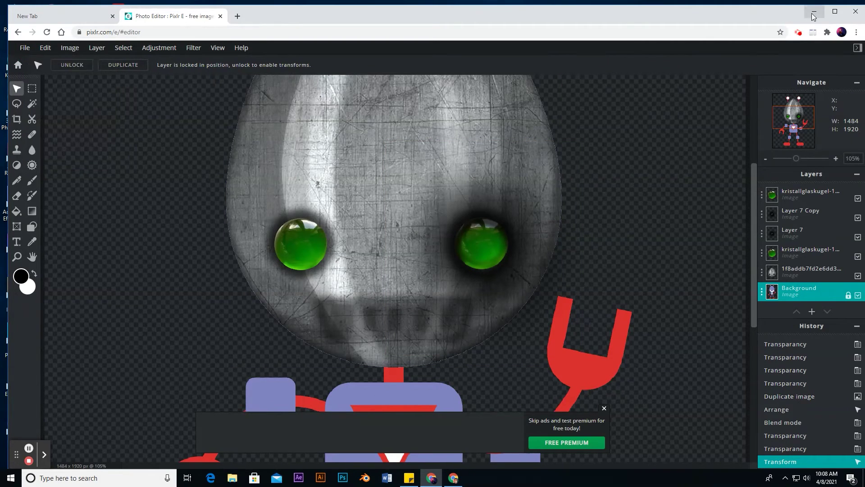
click(800, 36)
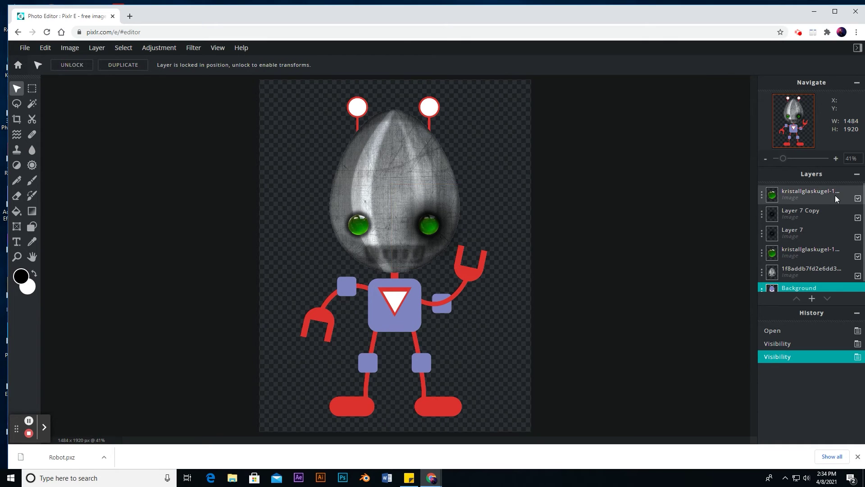
Identify the glass-ball layer of the eye on the head's left side by toggling its visibility, and delete it
click(858, 199)
click(858, 199)
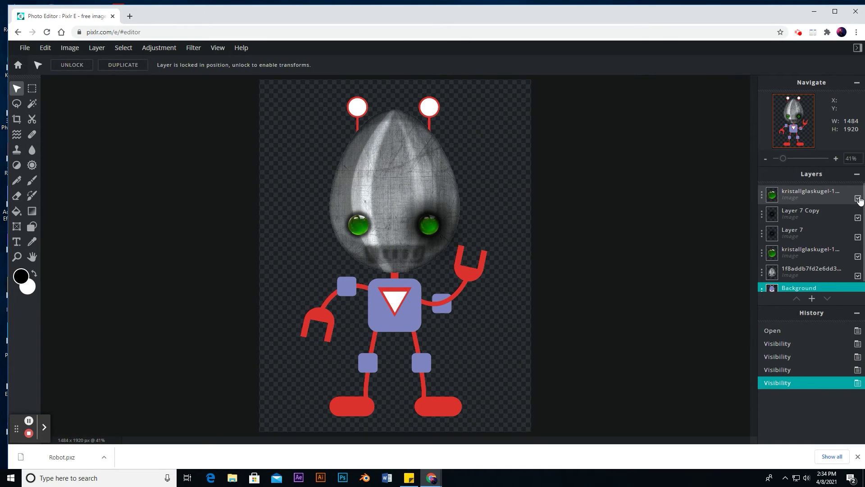
click(762, 195)
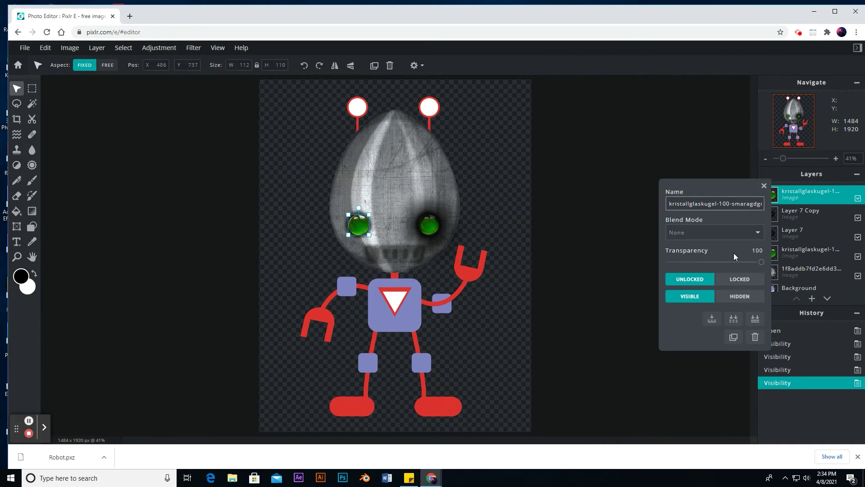
click(756, 338)
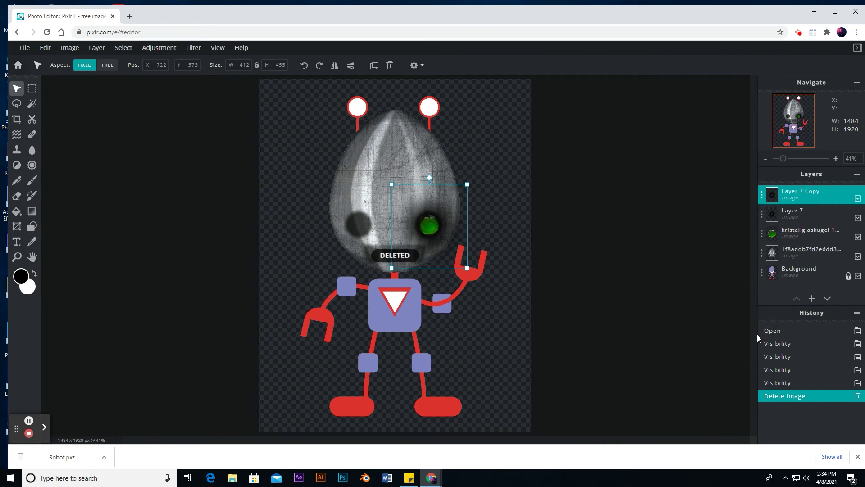
Hide the metal head texture and the Background layer, and merge the visible glass ball and shading layers into one
click(762, 198)
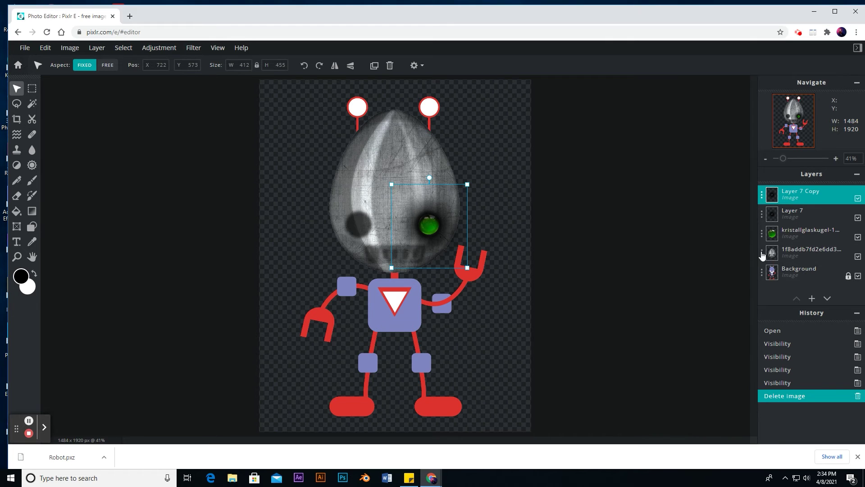
click(857, 257)
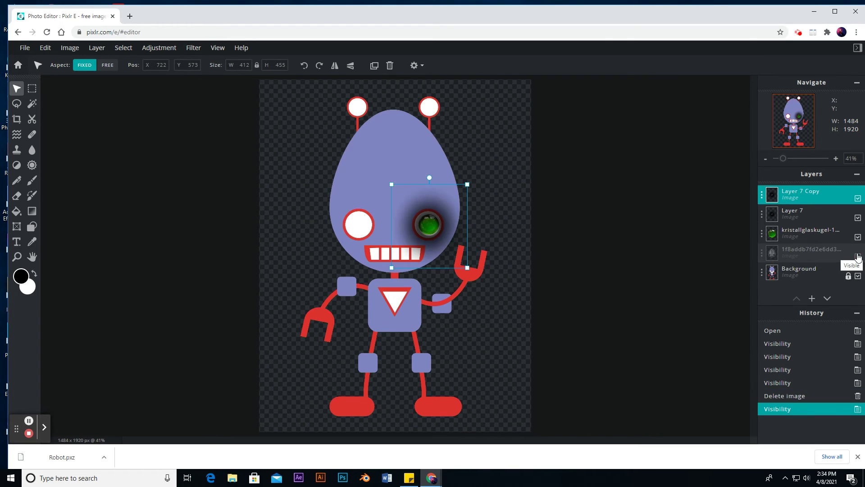
click(857, 276)
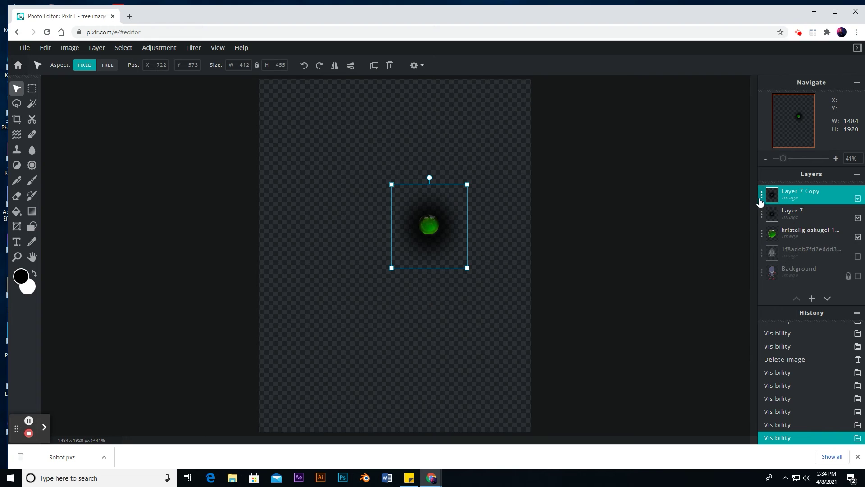
click(762, 195)
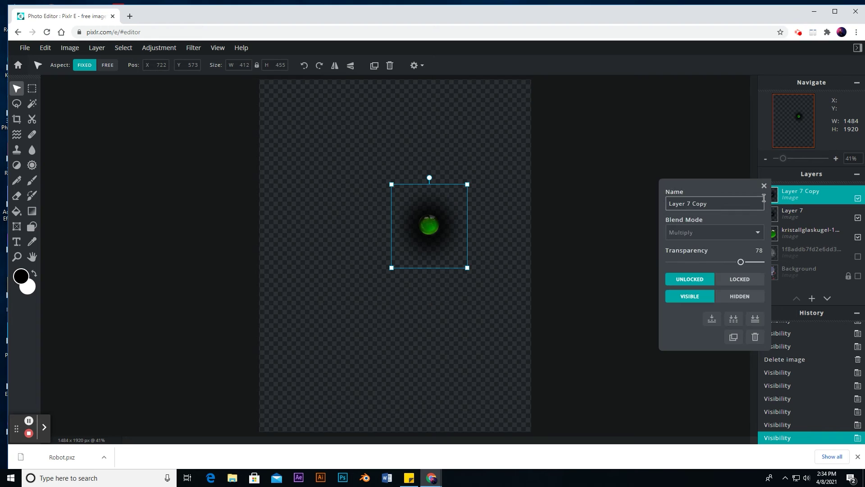
click(737, 323)
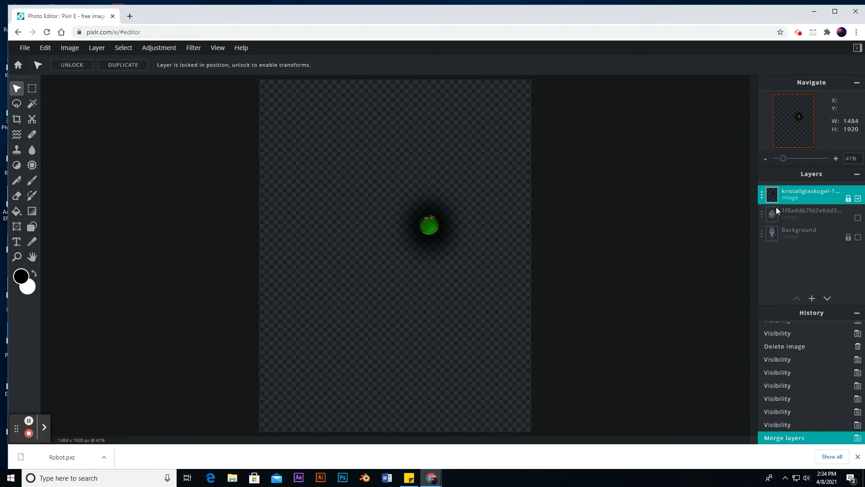
Show the metal head texture again, duplicate the merged eye layer and move the copy onto the head's left eye socket
click(857, 218)
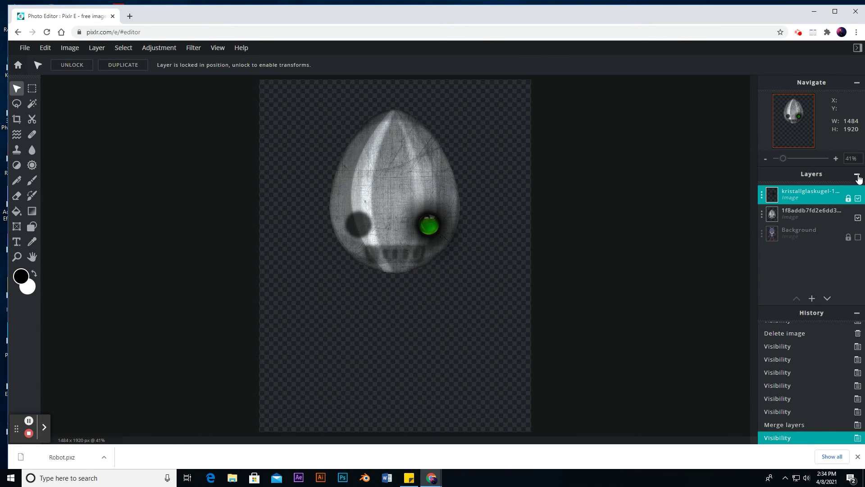
click(763, 198)
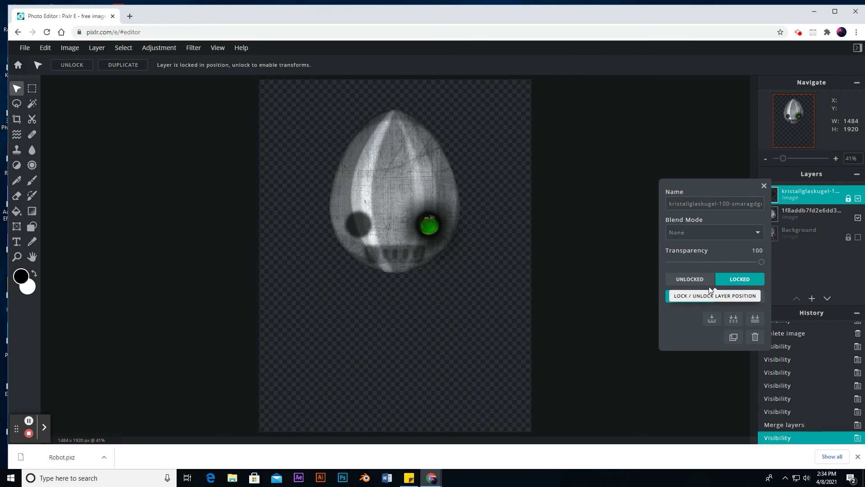
click(734, 337)
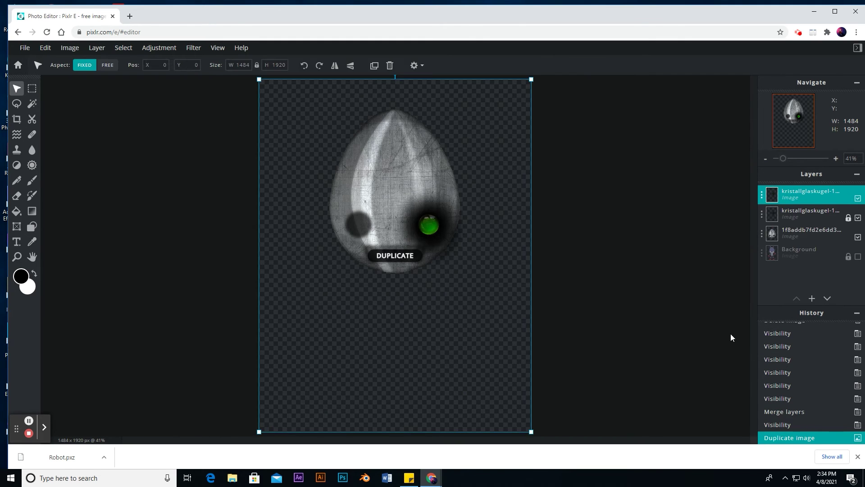
drag(433, 223, 364, 226)
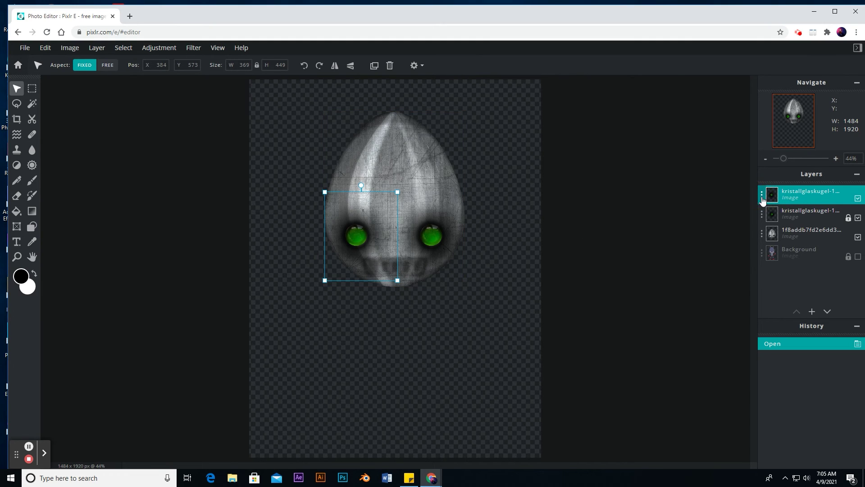
Merge both eye layers with the metal head texture, and check the result by toggling the merged layer and the Background
click(762, 198)
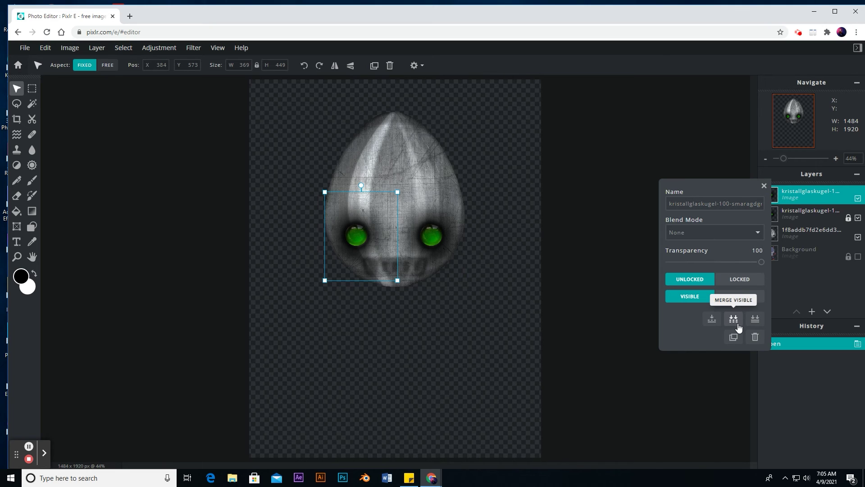
click(737, 323)
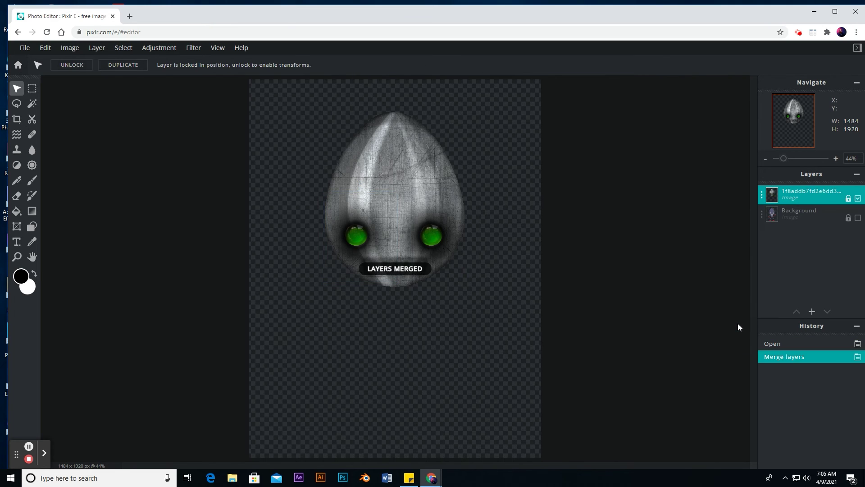
click(858, 198)
click(858, 199)
click(858, 199)
click(858, 199)
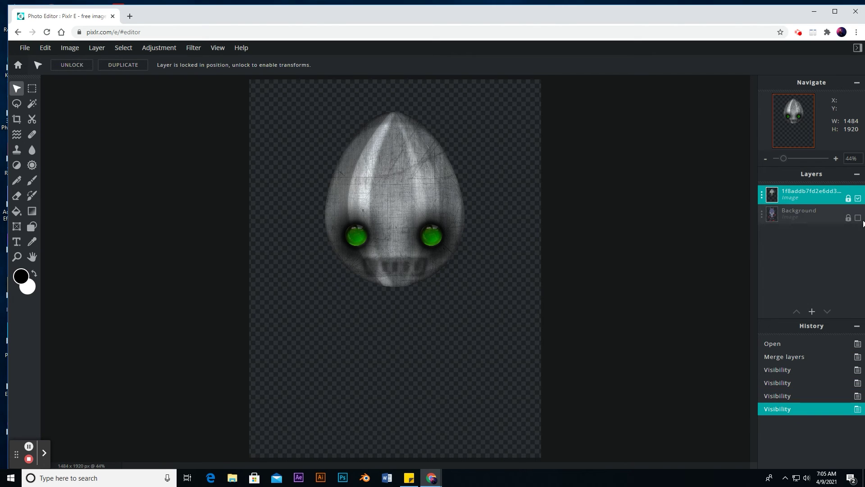
click(858, 218)
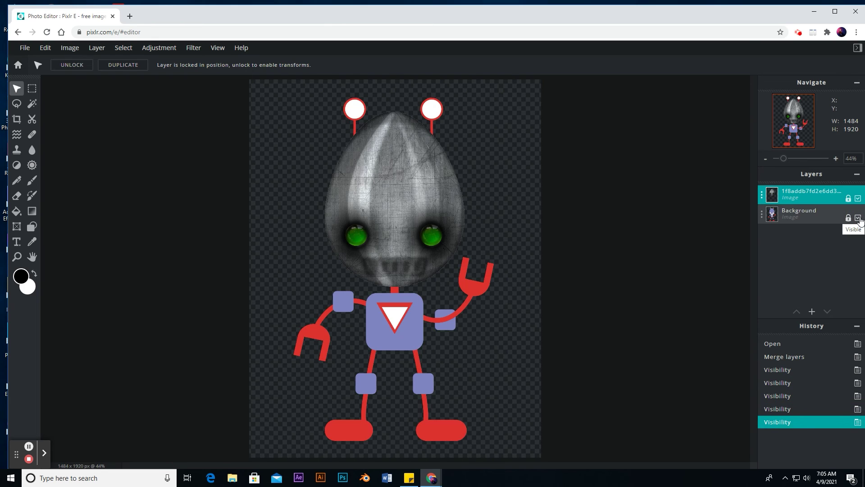
click(858, 219)
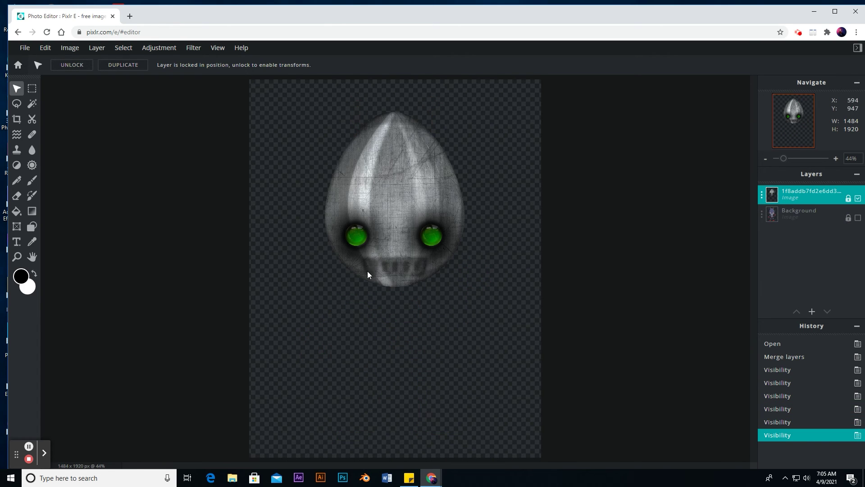
Add the metal-grid-background-1473805 picture from the Robot folder as a new image layer
click(811, 312)
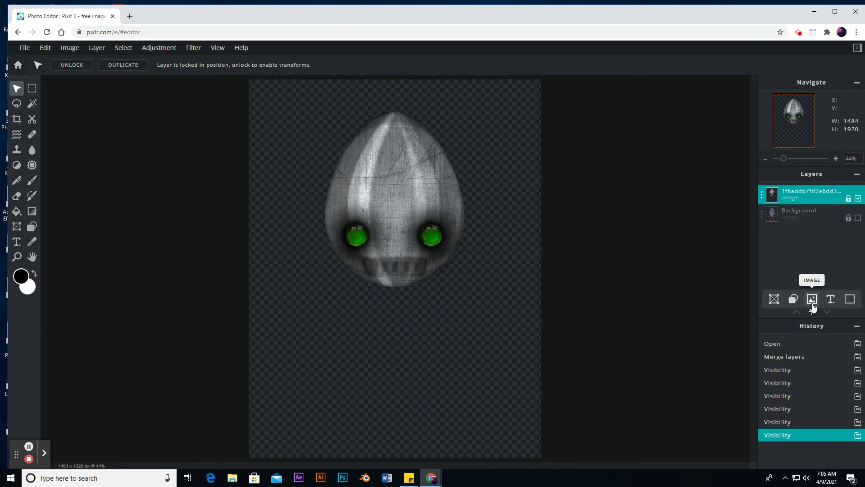
click(811, 300)
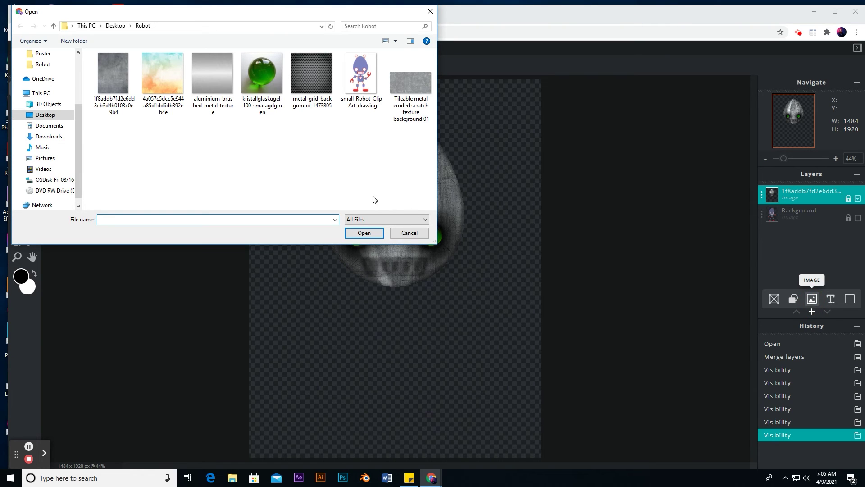
click(310, 78)
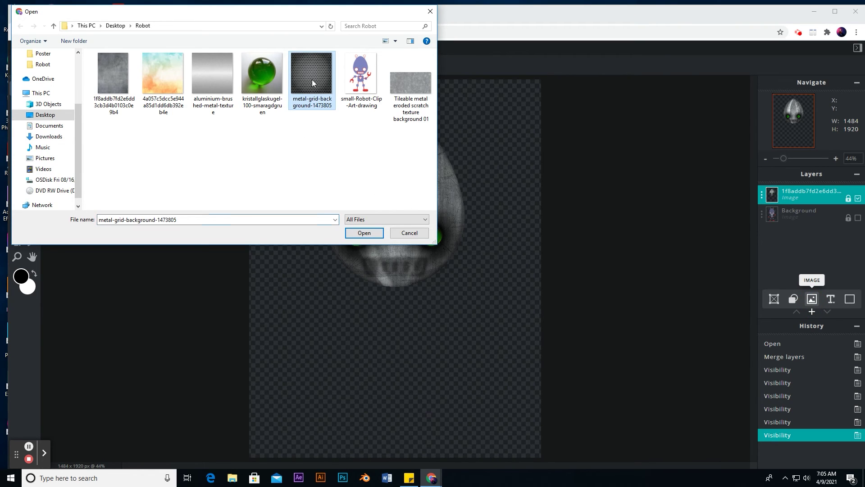
click(367, 232)
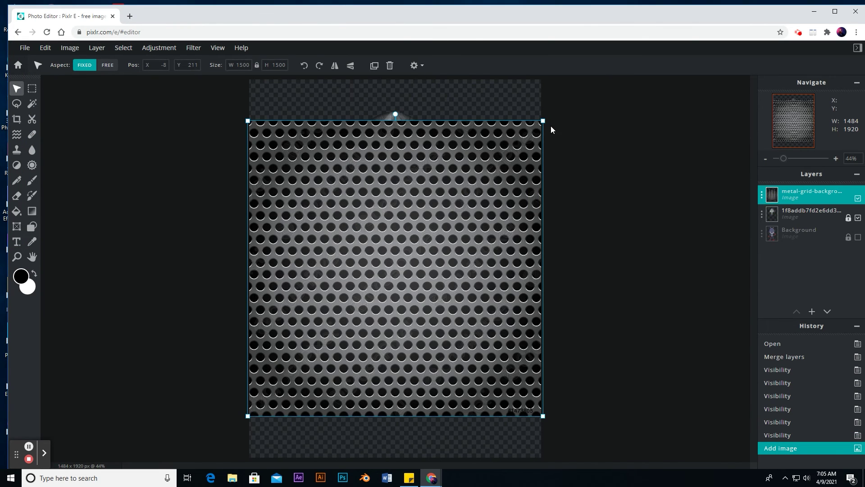
Shrink the metal grid image to 386 × 386 px and position it over the robot's mouth
drag(543, 120, 366, 298)
drag(317, 346, 418, 265)
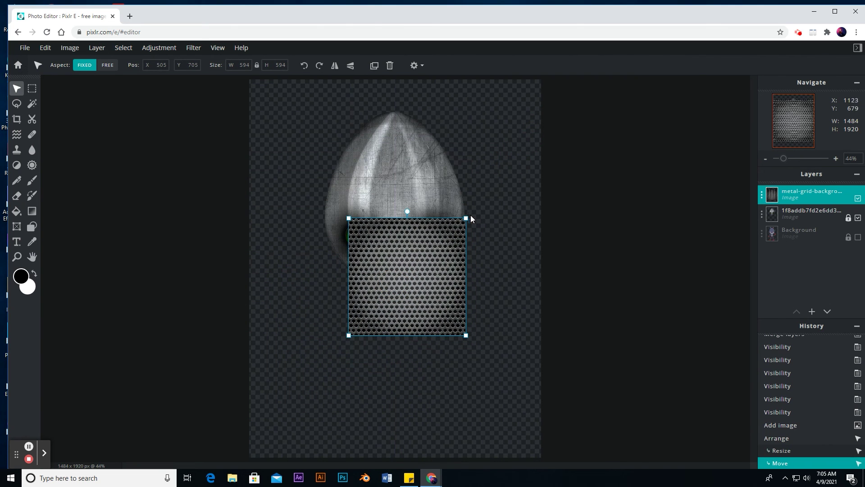
drag(469, 215, 424, 260)
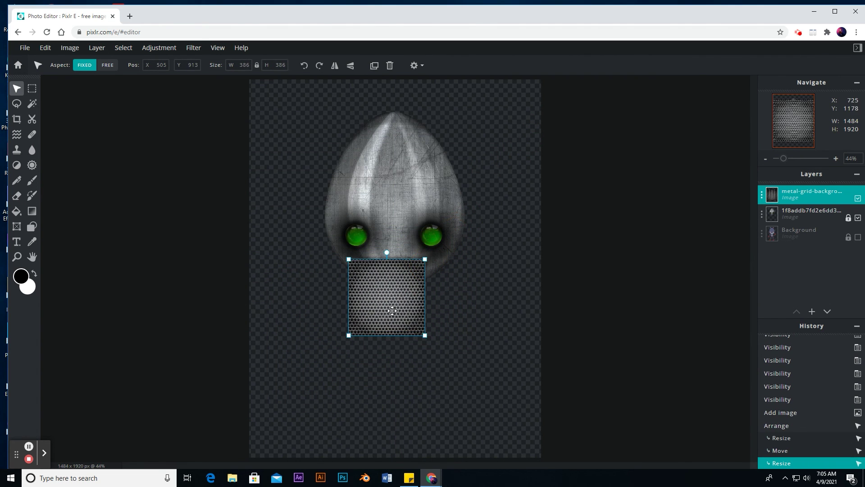
drag(395, 316, 399, 278)
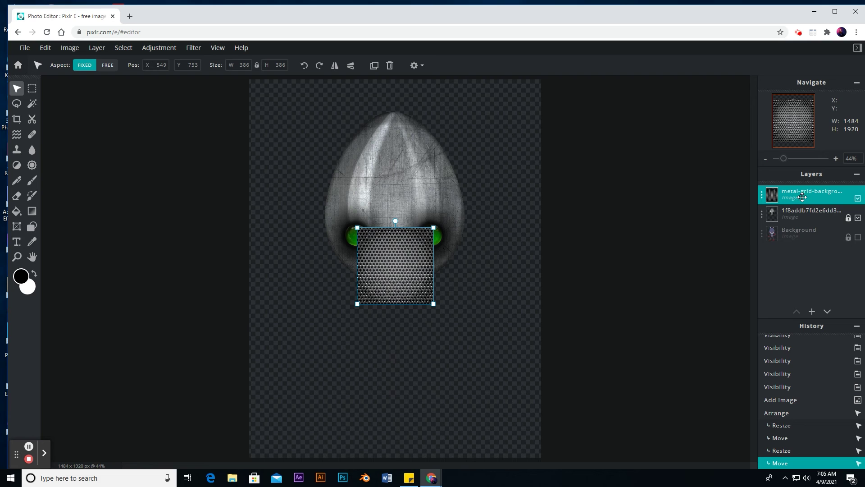
Move the metal grid layer below the head texture layer and make the head texture layer active
drag(802, 197, 829, 220)
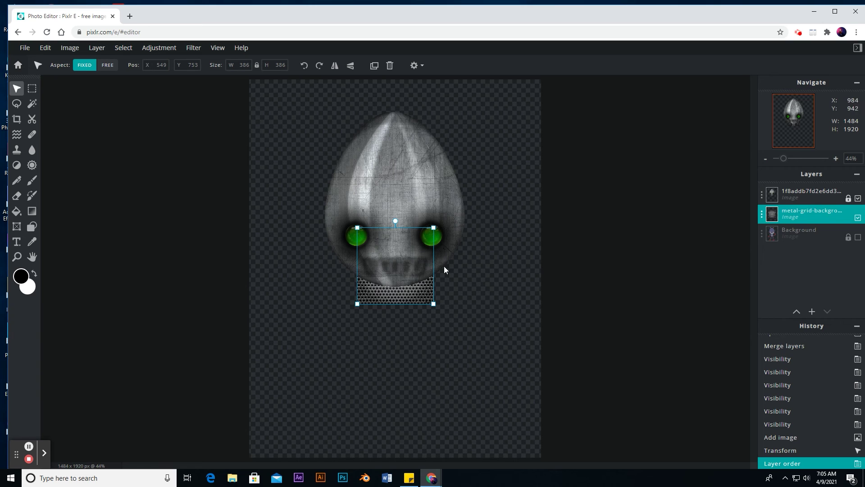
click(481, 292)
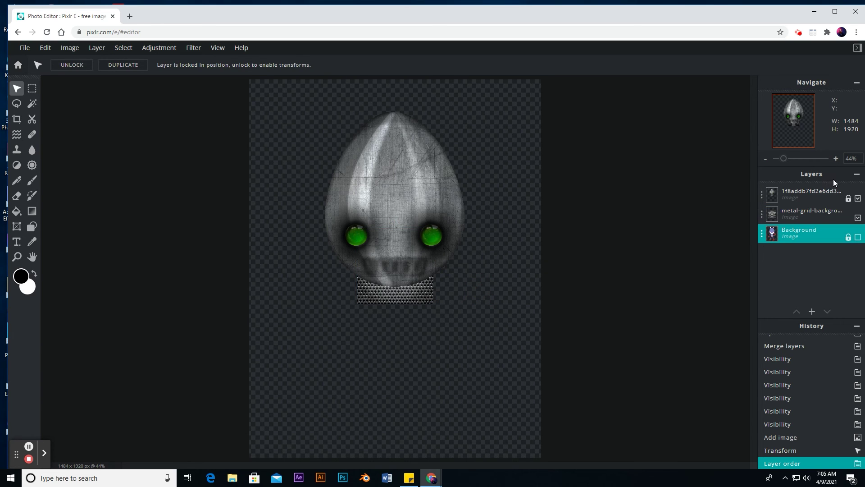
click(809, 191)
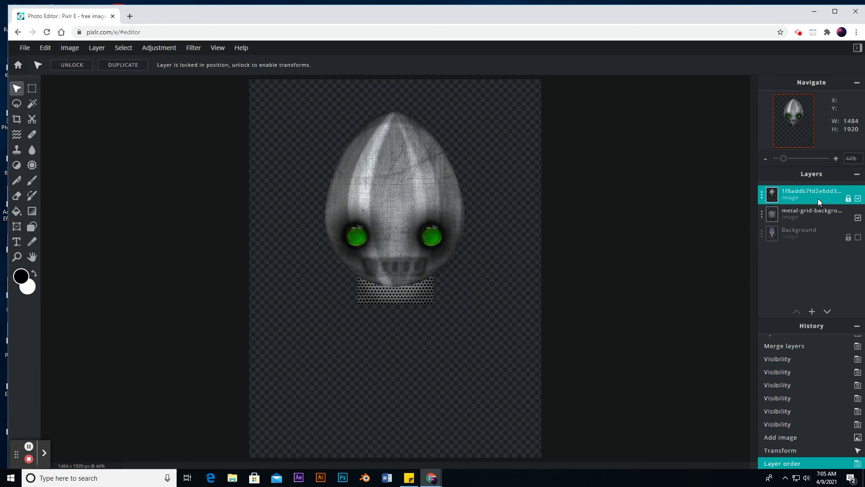
Outline the robot's mouth with a four-cornered polygon lasso selection, about 312 × 88 px
click(18, 104)
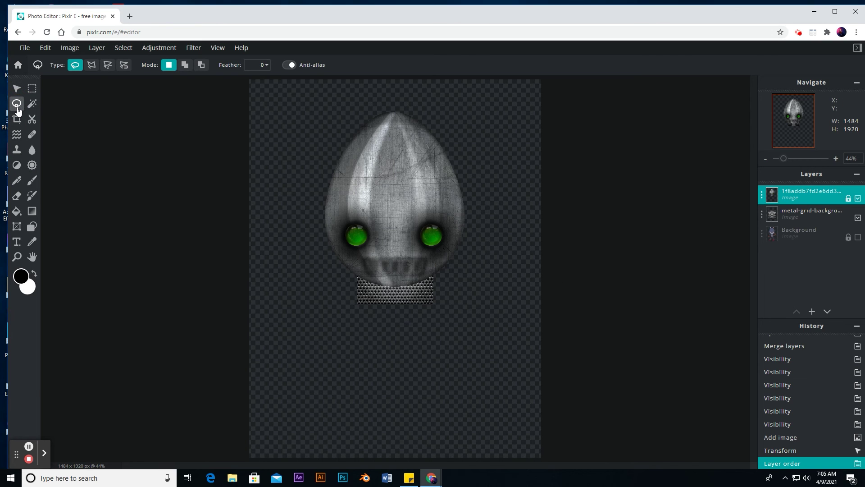
click(92, 66)
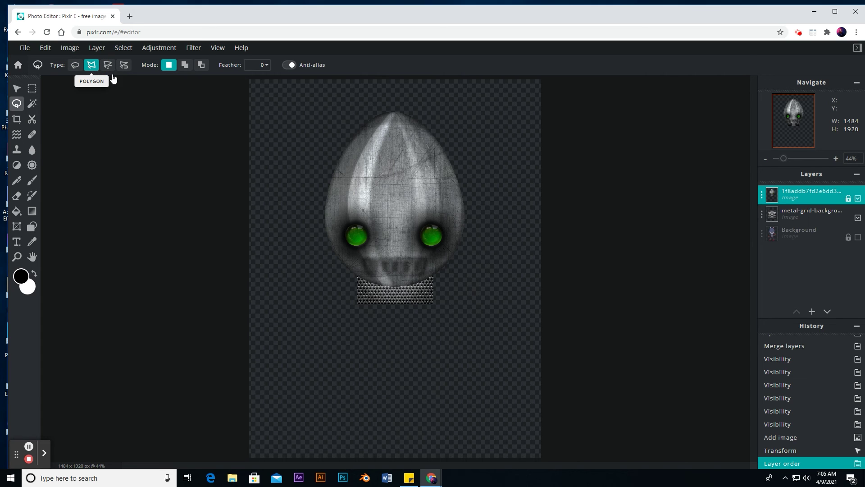
click(366, 260)
click(370, 275)
click(423, 275)
click(425, 260)
click(365, 260)
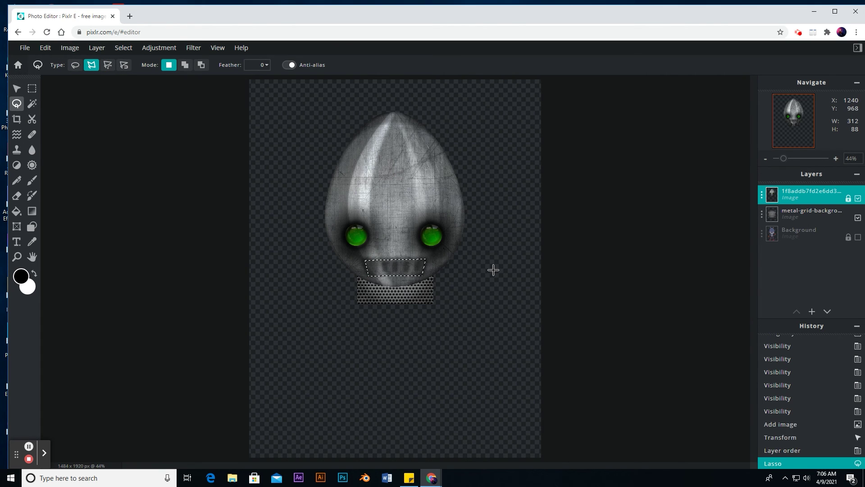
Try clearing the selected mouth area from the head texture layer, and undo the clearing
key(Delete)
key(v)
key(ctrl+z)
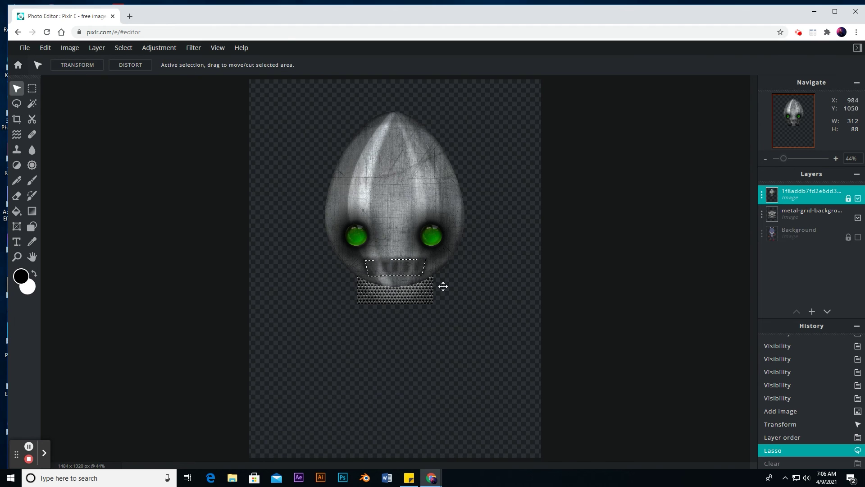
Move the metal grid layer back above the head texture layer and set its blend mode to Multiply
click(762, 195)
drag(806, 215, 797, 201)
click(762, 195)
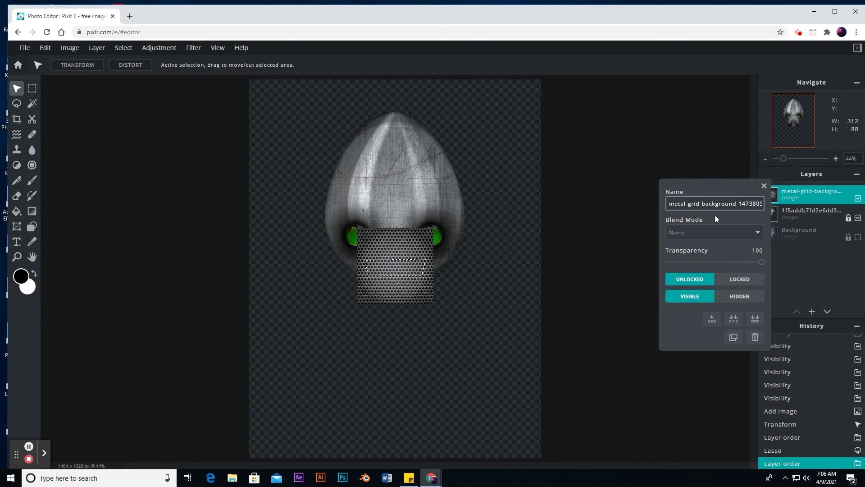
click(702, 229)
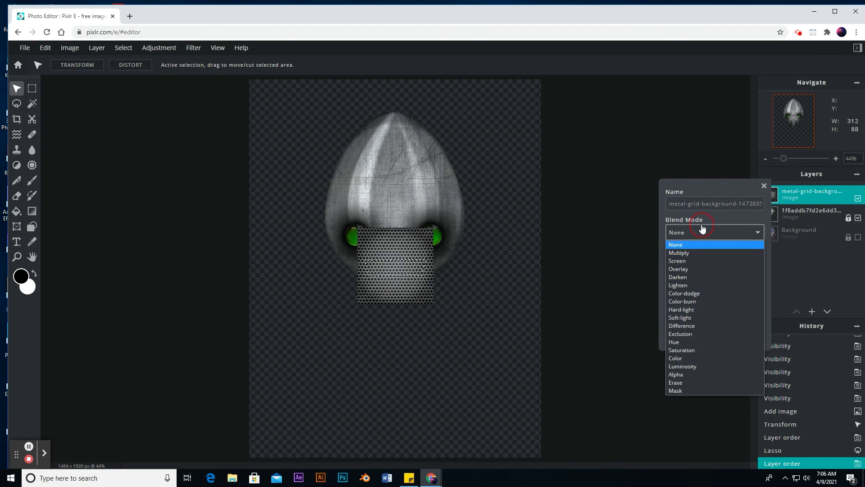
click(686, 252)
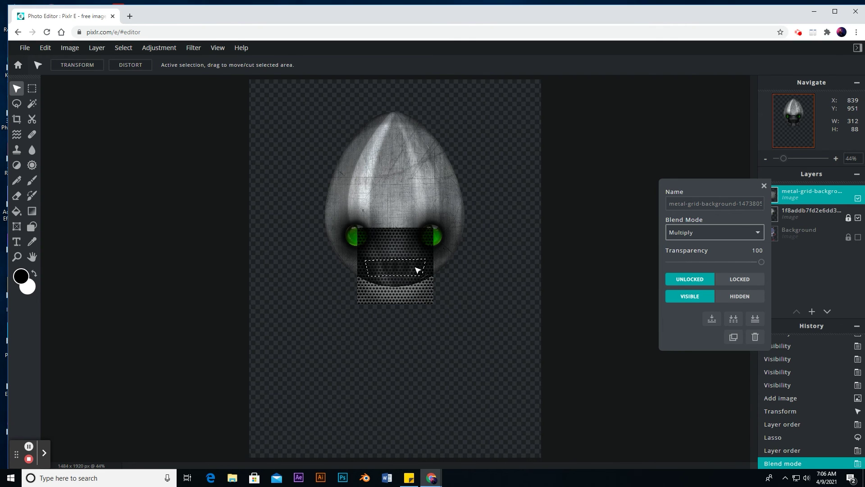
click(764, 185)
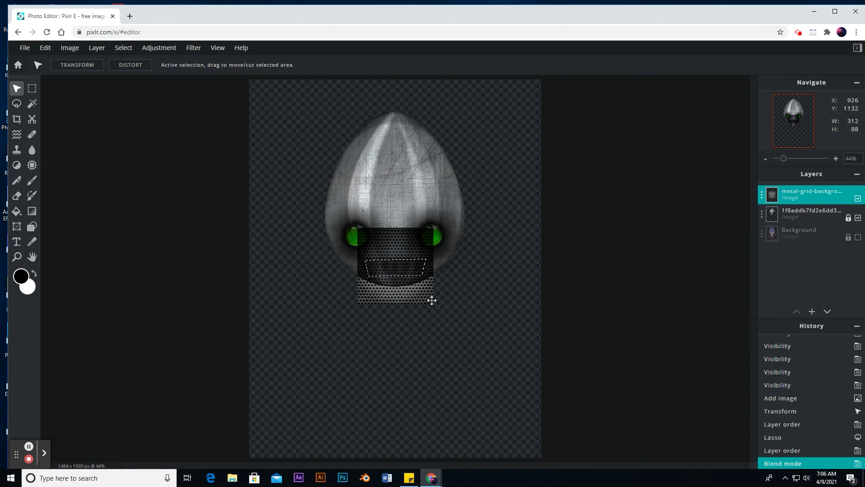
Invert the mouth selection, clear the metal grid outside the mouth, and deselect
click(123, 48)
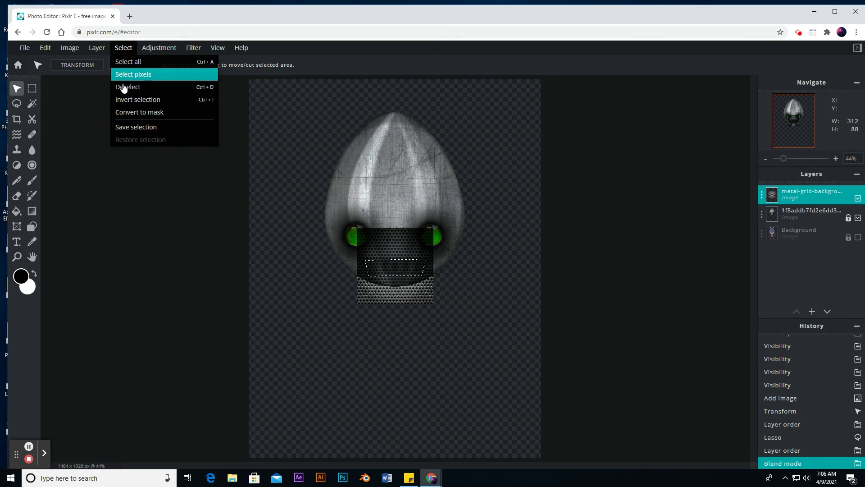
click(129, 103)
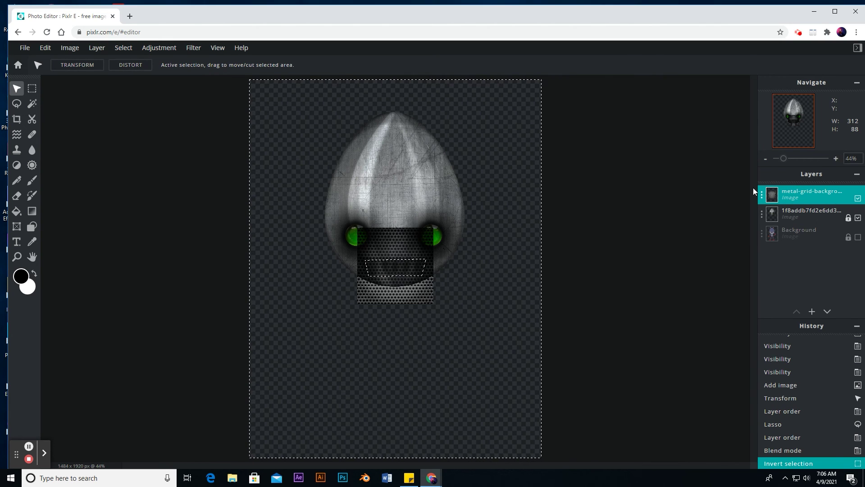
key(Delete)
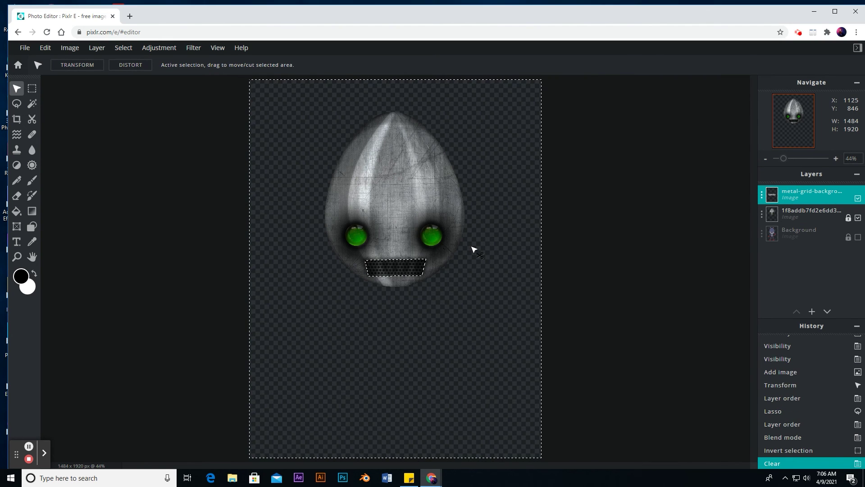
key(ctrl+d)
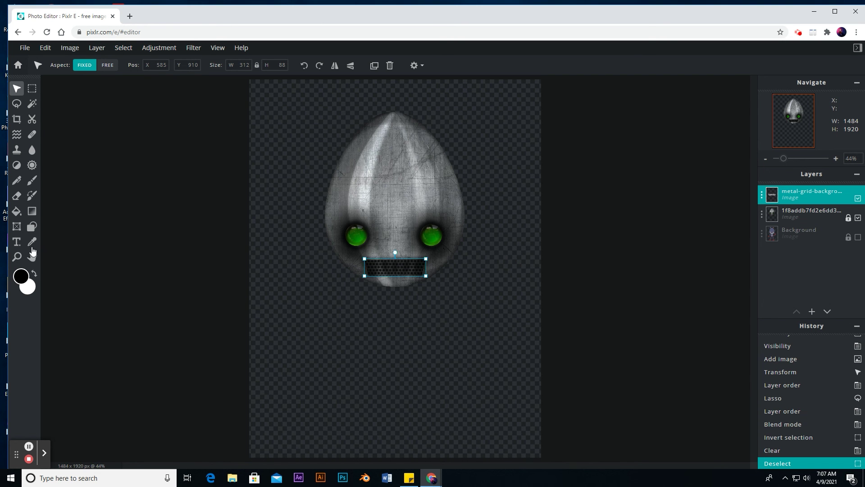
Add an empty layer above the metal grid layer for close-up edge work on the mouth
click(17, 256)
click(400, 267)
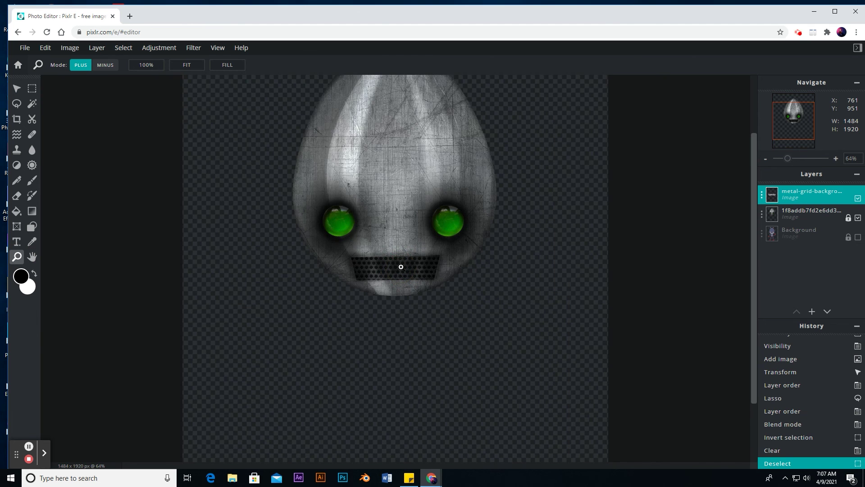
click(401, 266)
click(400, 266)
click(400, 266)
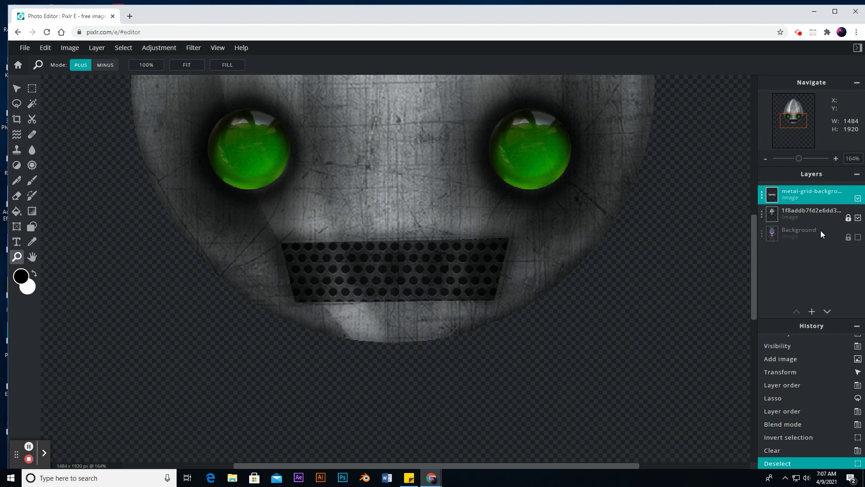
click(811, 313)
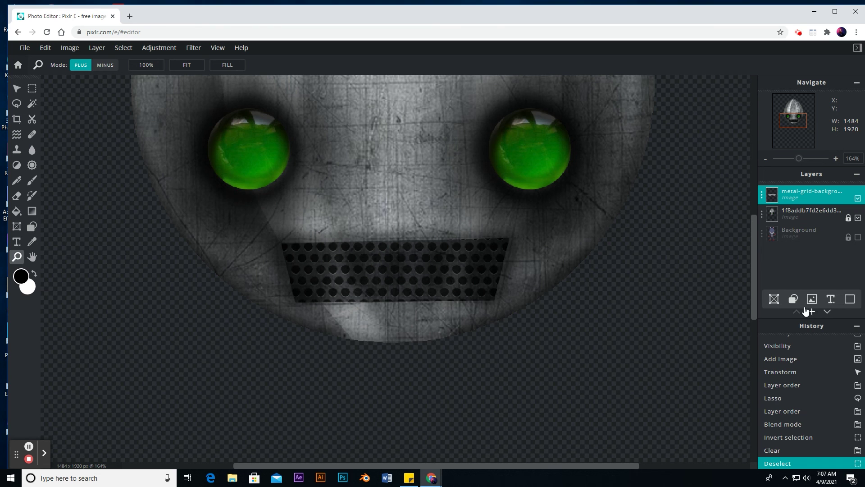
click(811, 312)
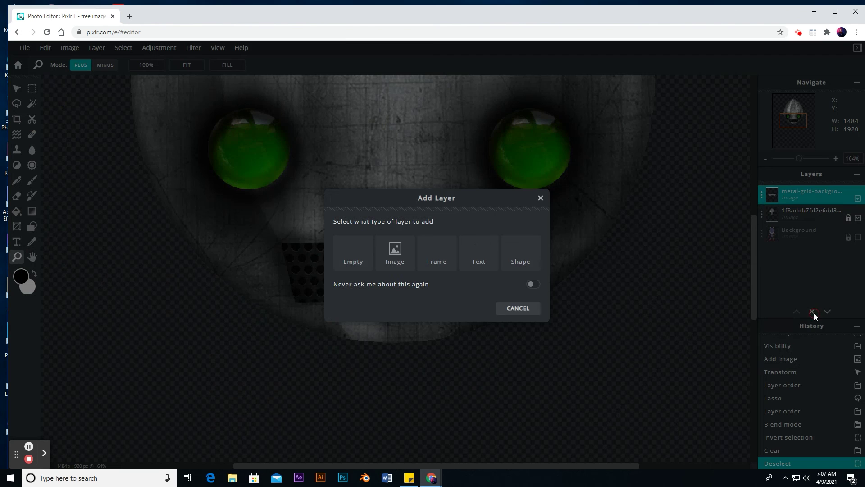
click(352, 248)
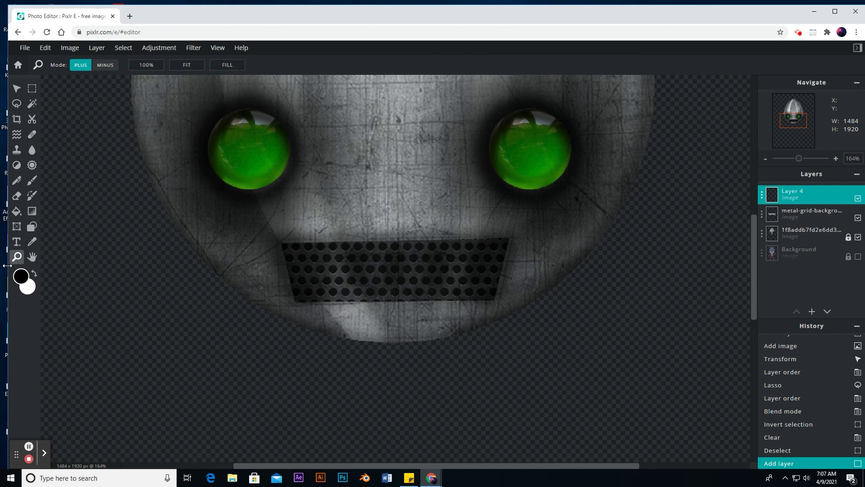
Set the foreground color to the dark gray #242323
click(21, 279)
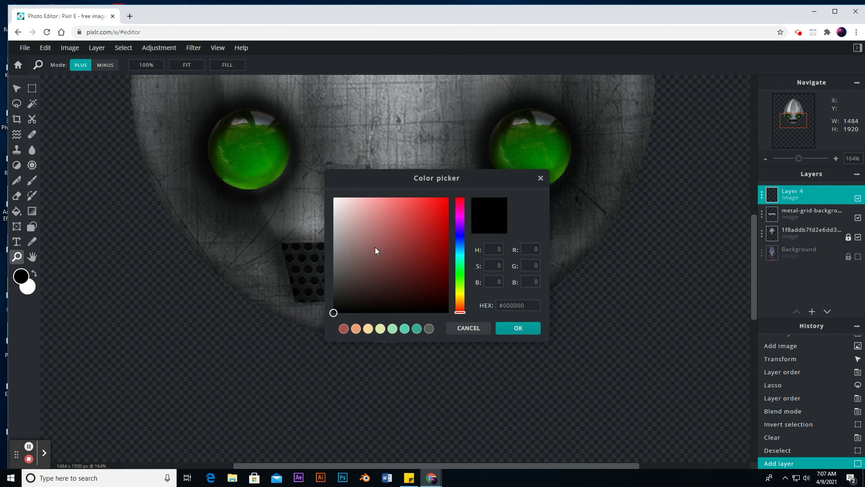
click(336, 292)
click(337, 295)
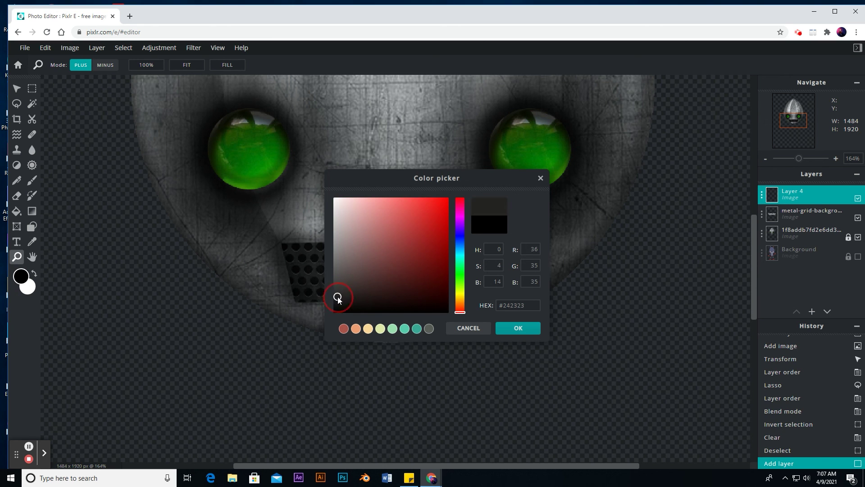
click(517, 328)
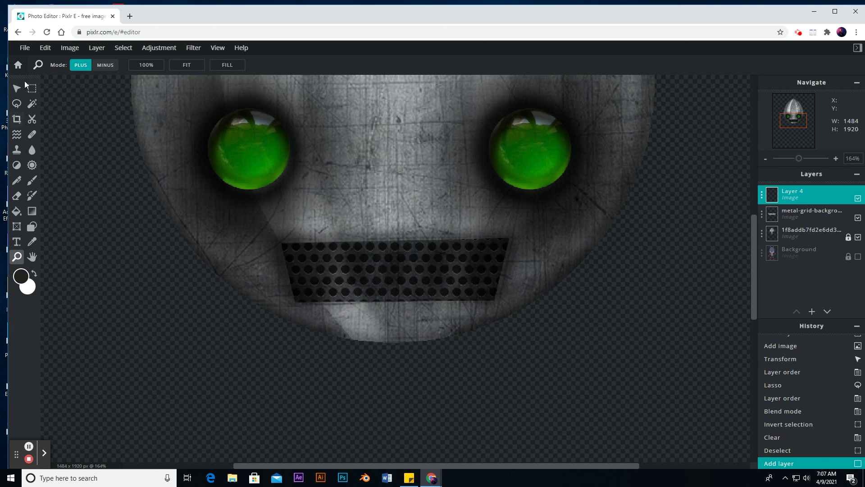
Activate the Brush tool and reduce its size to 6 px
click(32, 180)
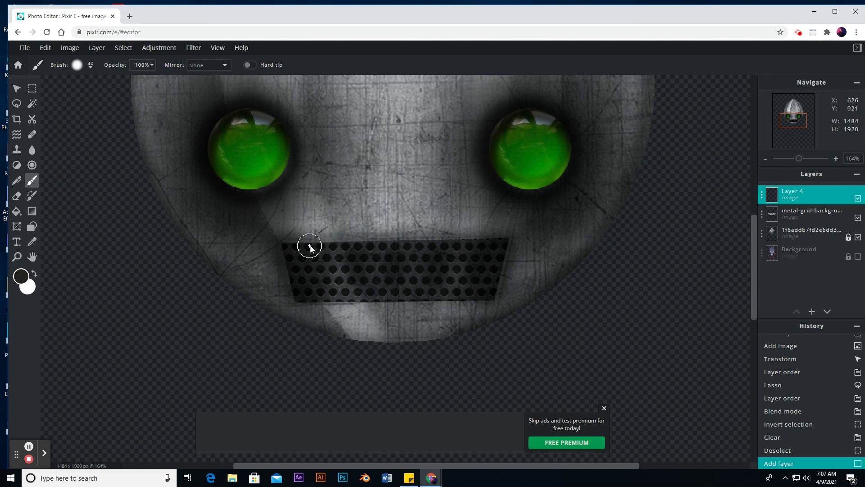
key(bracketleft)
key(bracketleft)
key(bracketleft)
scroll(90, 65, up, 1)
click(91, 67)
click(83, 98)
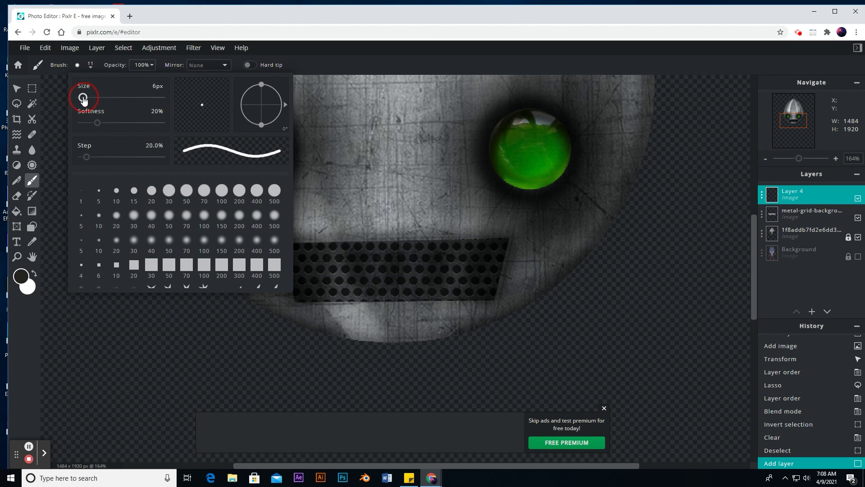
click(265, 348)
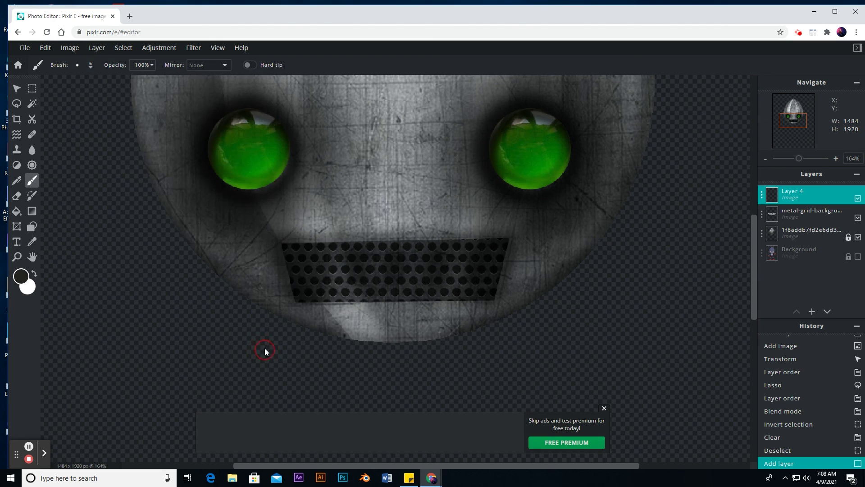
Paint a straight dark gray line along the mouth grille's lower edge and a straight white line along its upper edge
click(296, 303)
shift+click(496, 301)
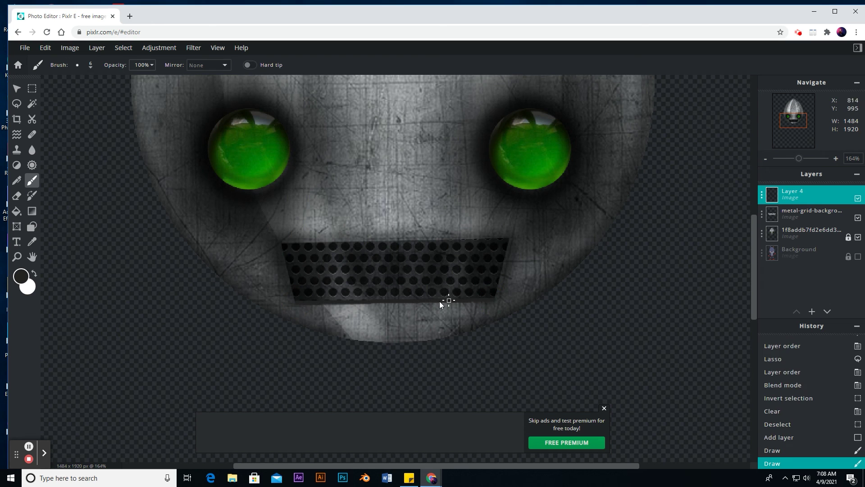
click(36, 276)
click(283, 244)
shift+click(510, 238)
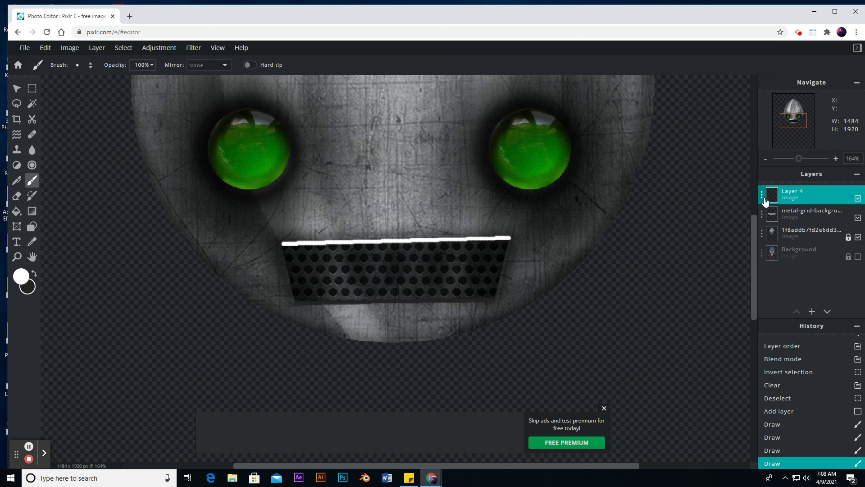
Set the blend mode of the layer with the mouth's edge lines to Overlay
click(762, 195)
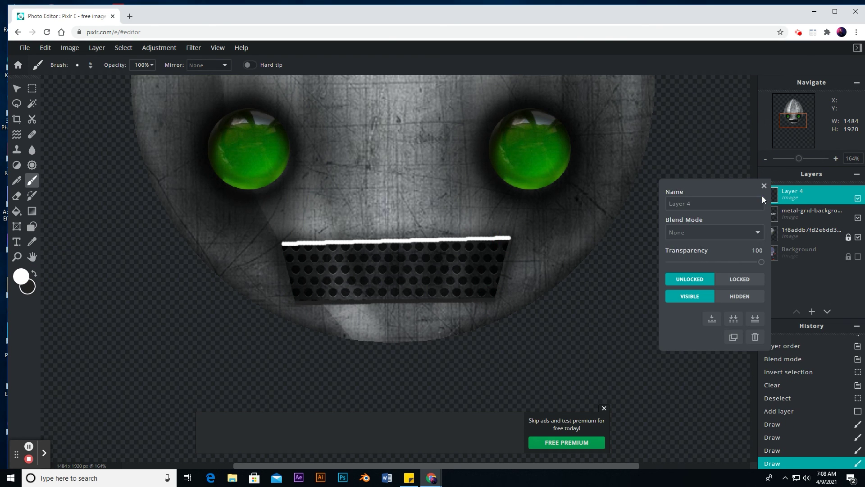
click(707, 234)
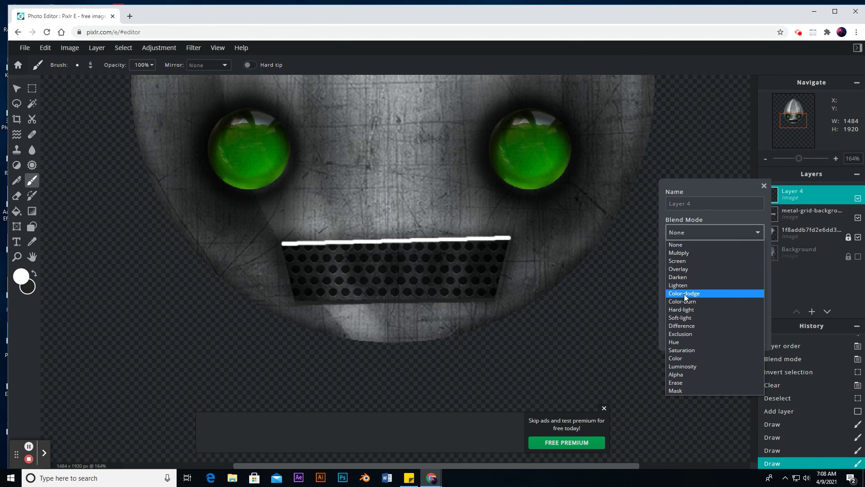
click(689, 269)
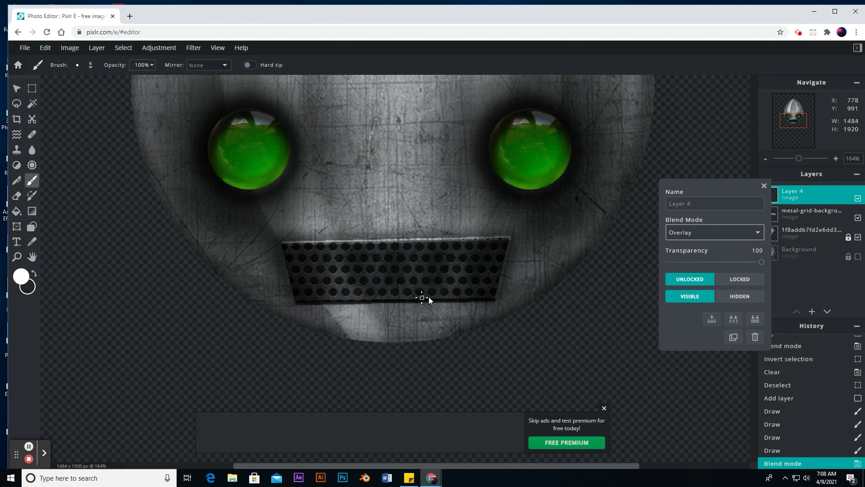
click(764, 186)
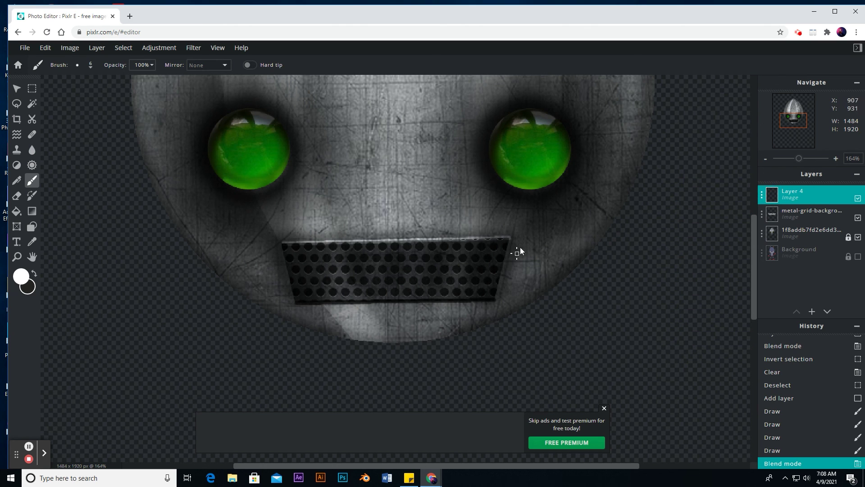
Swap the foreground color back to dark gray and paint straight lines along the mouth grille's right and left side edges
click(33, 274)
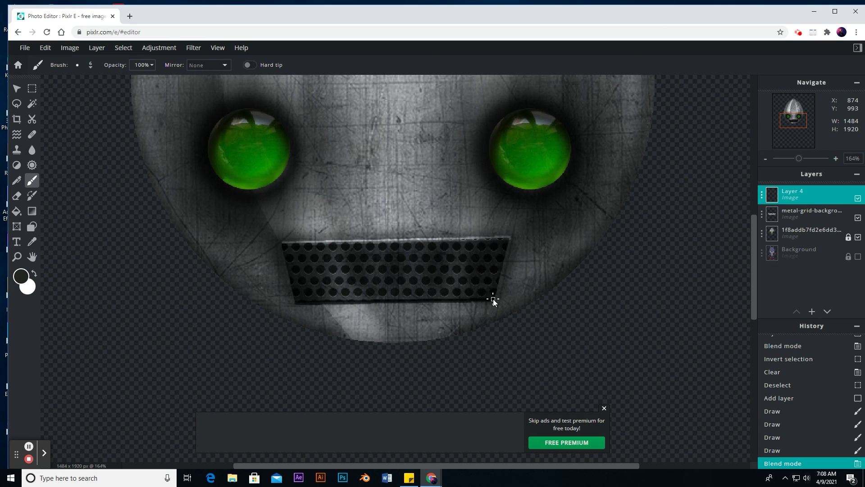
drag(494, 299, 516, 237)
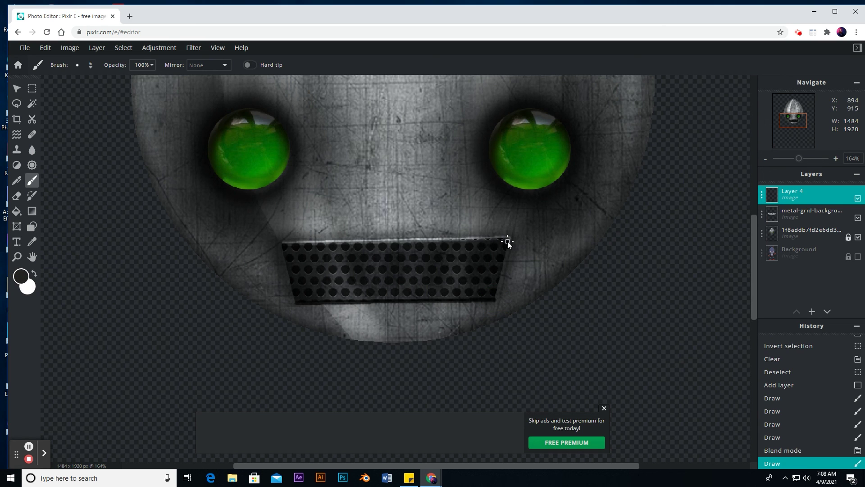
shift+click(508, 239)
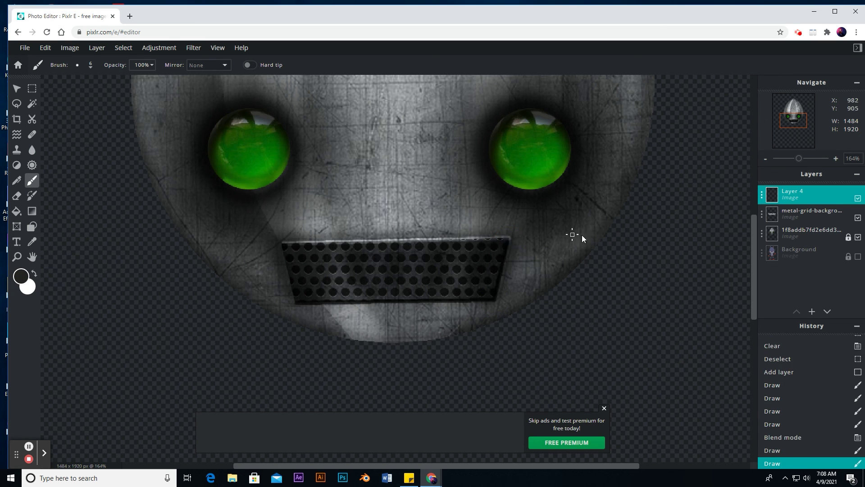
click(297, 303)
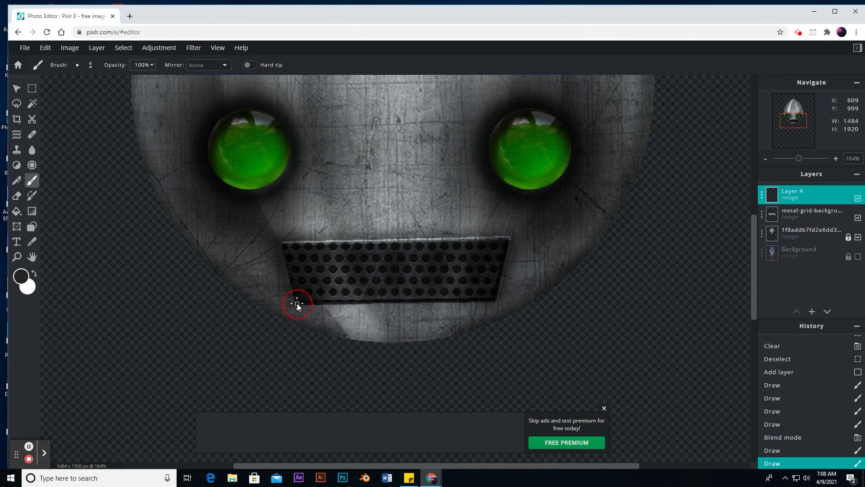
shift+click(282, 246)
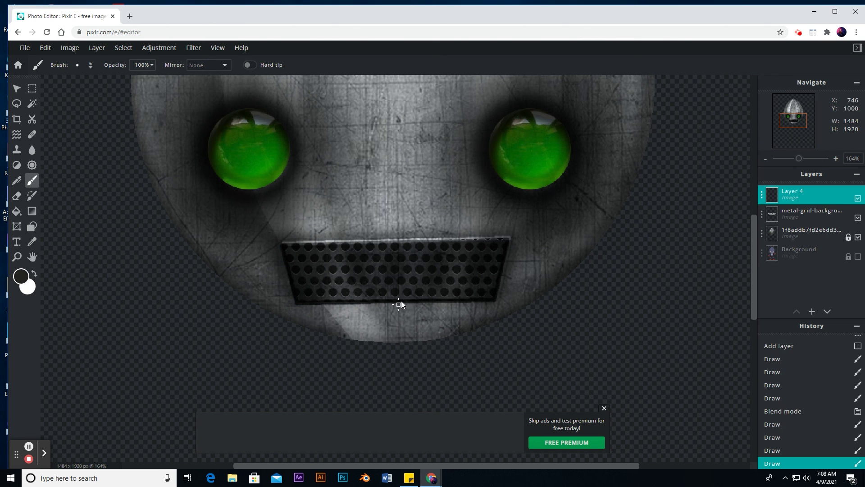
Set the transparency of the mouth's edge line layer to 86
click(765, 196)
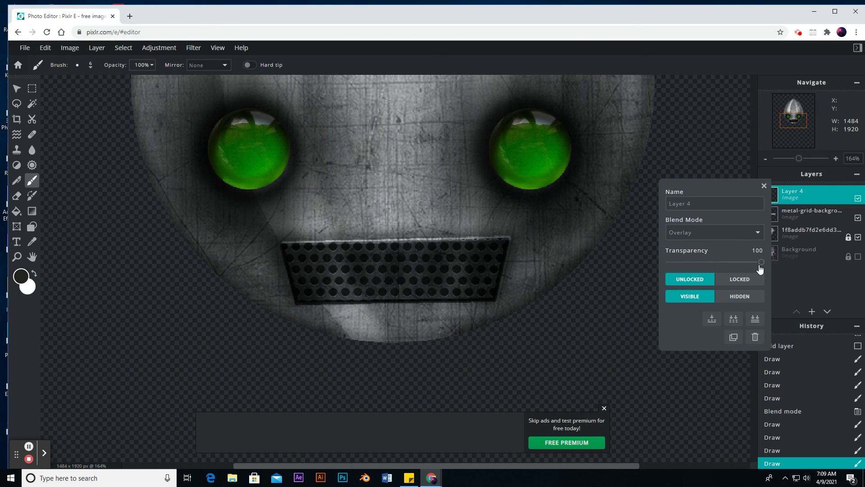
drag(760, 265, 746, 265)
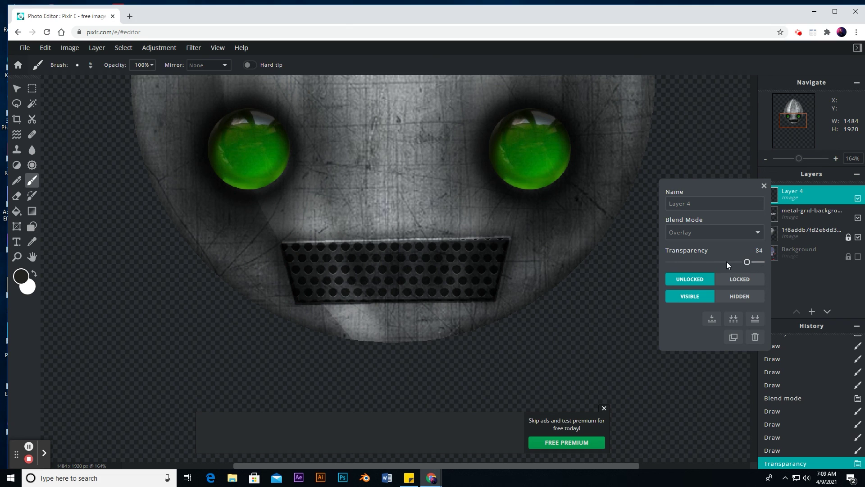
click(726, 262)
click(717, 262)
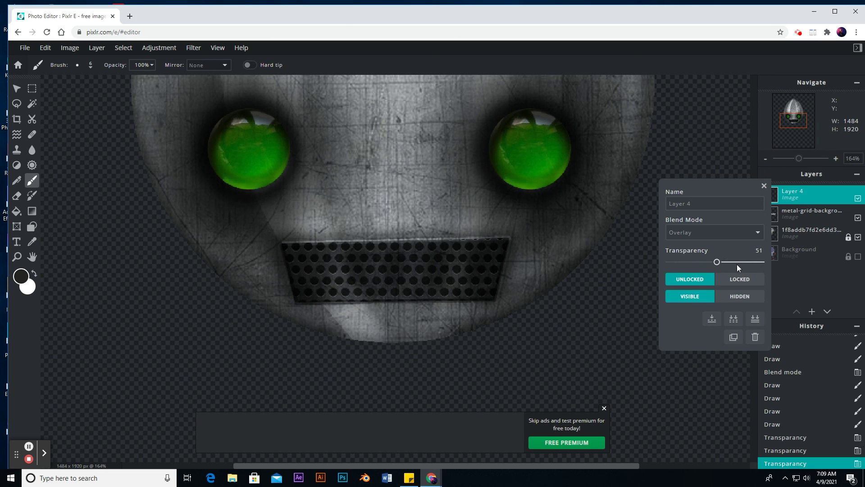
click(749, 262)
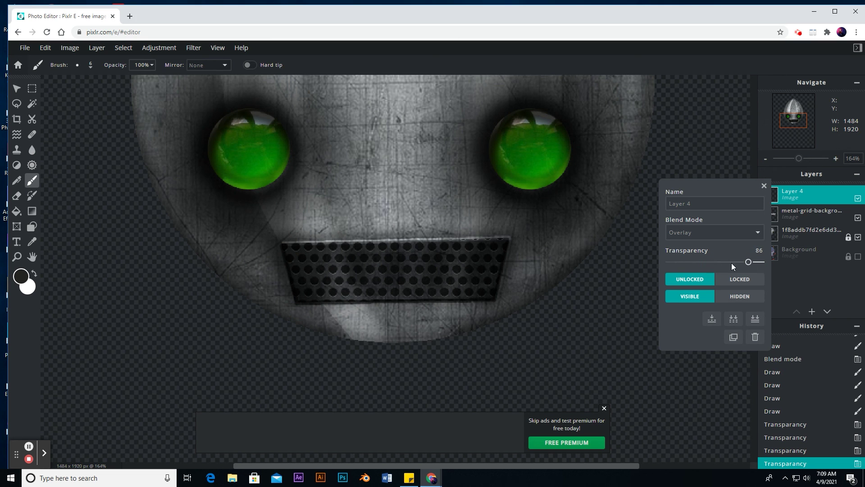
click(798, 286)
click(764, 186)
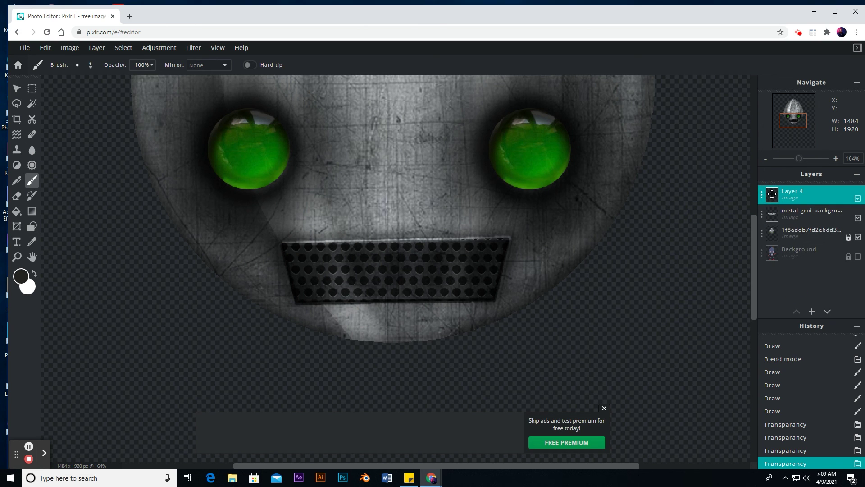
Merge the visible head layers into one, then check the merged layer by hiding and showing it
click(762, 193)
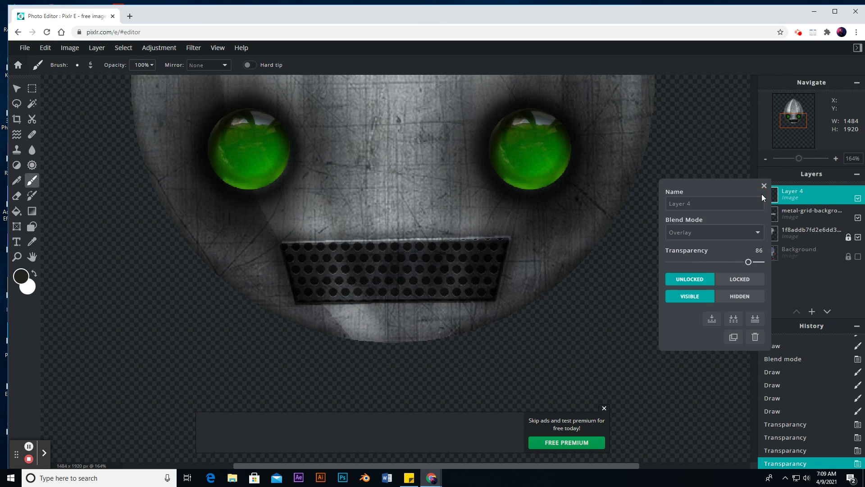
click(733, 319)
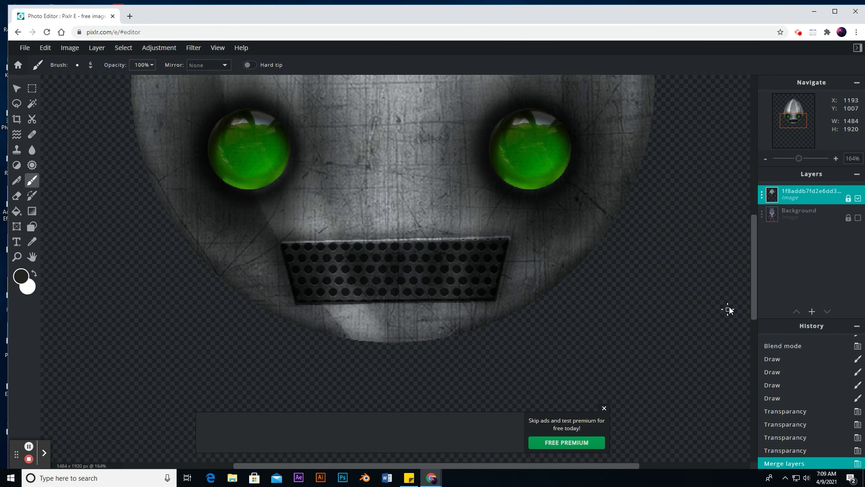
click(859, 199)
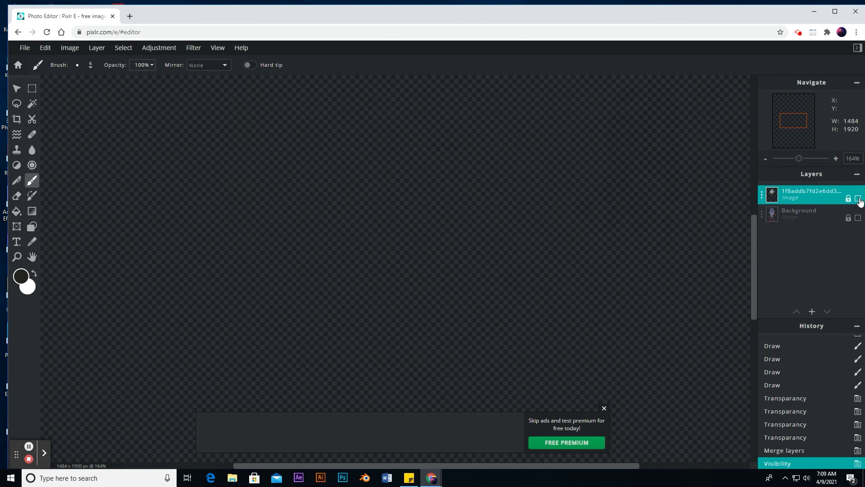
click(859, 199)
click(604, 408)
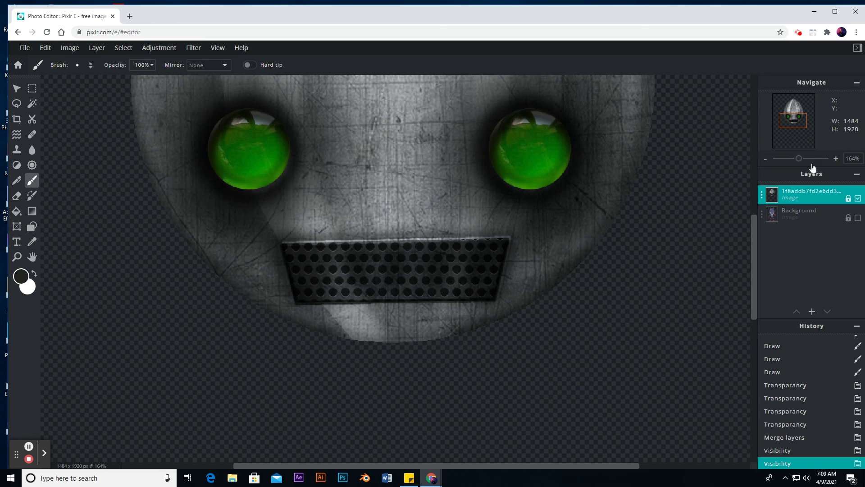